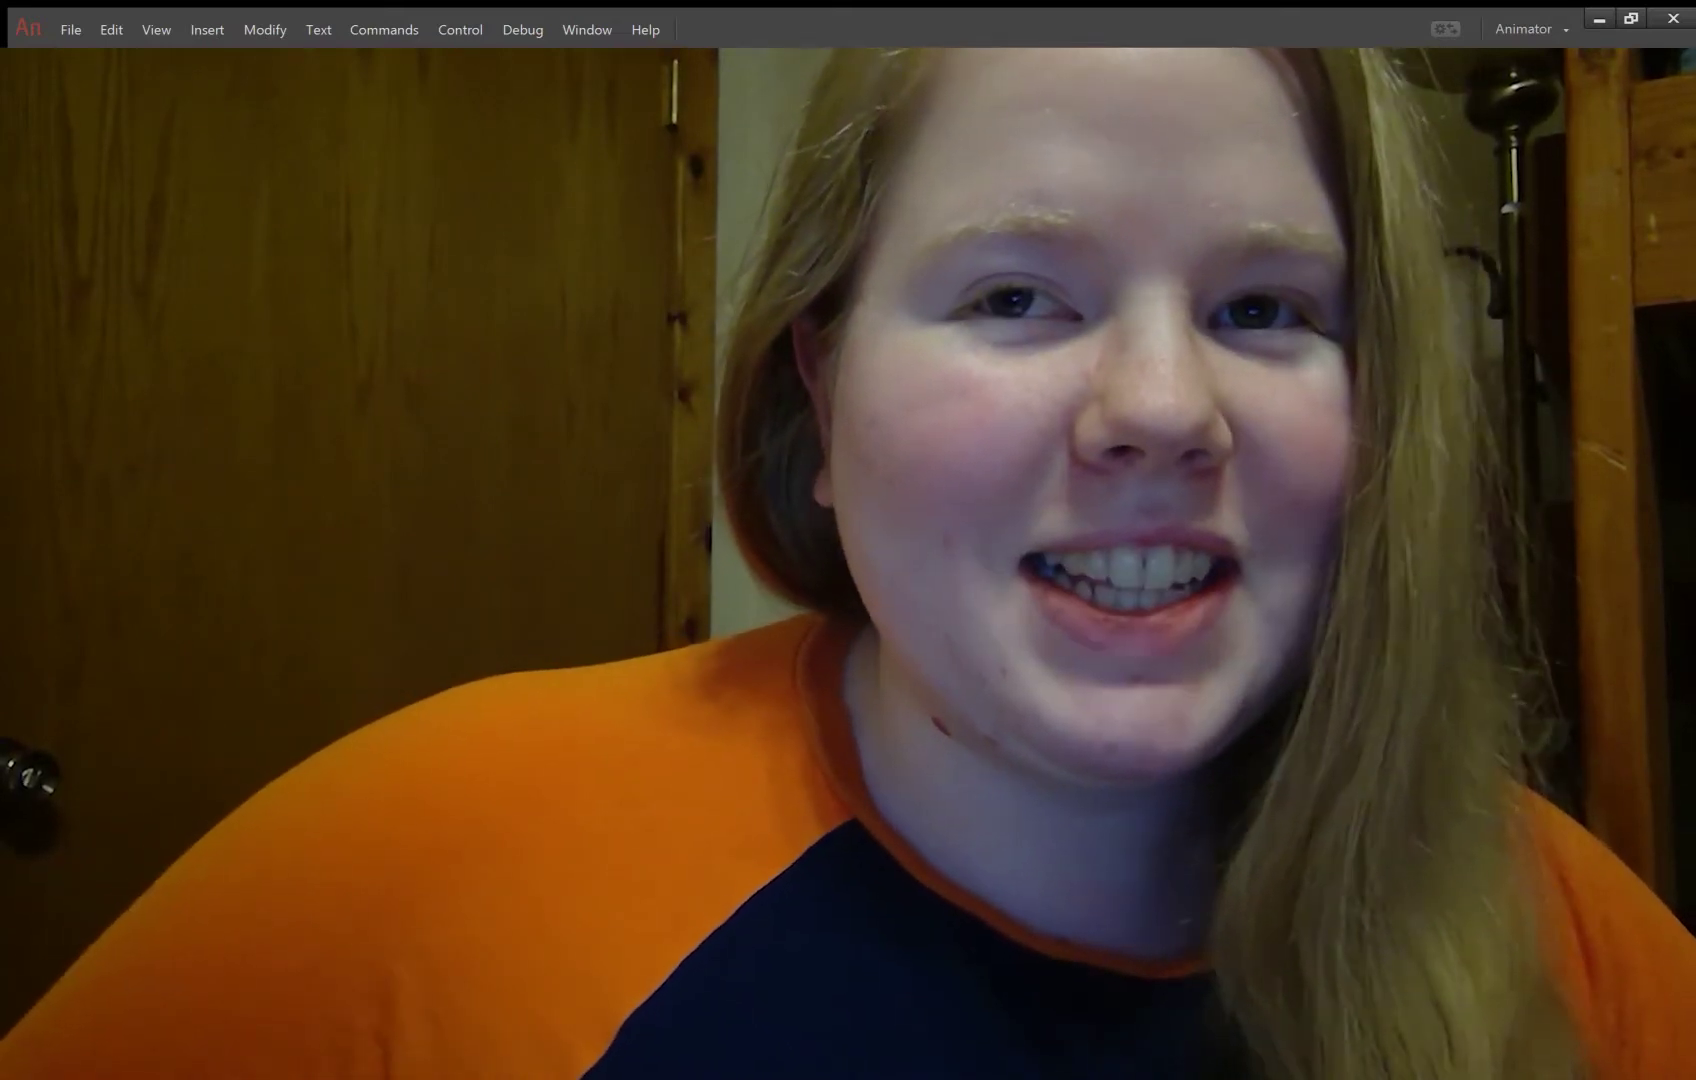
Brush a rough black stroke for the stick figure's round head and long body
drag(882, 401, 802, 492)
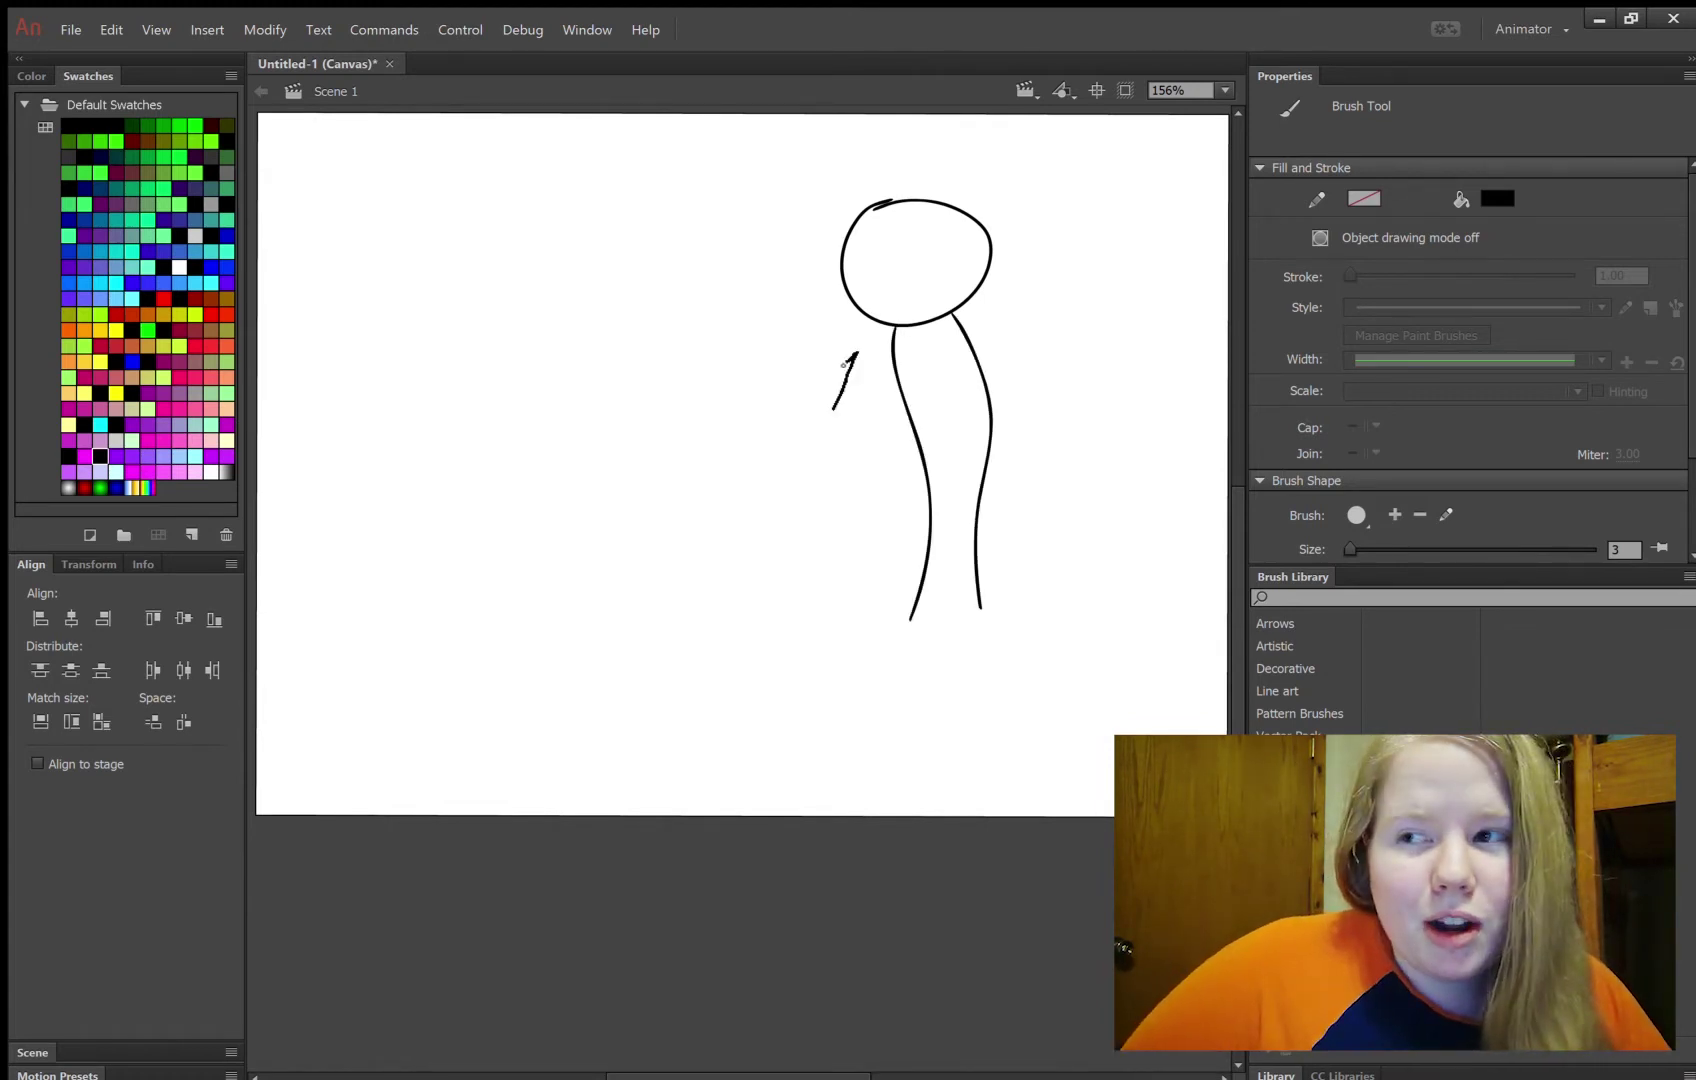
Rough out the raised bird-like hand with fingers and a small eye on the bird's head
drag(844, 364, 890, 351)
key(ctrl+minus)
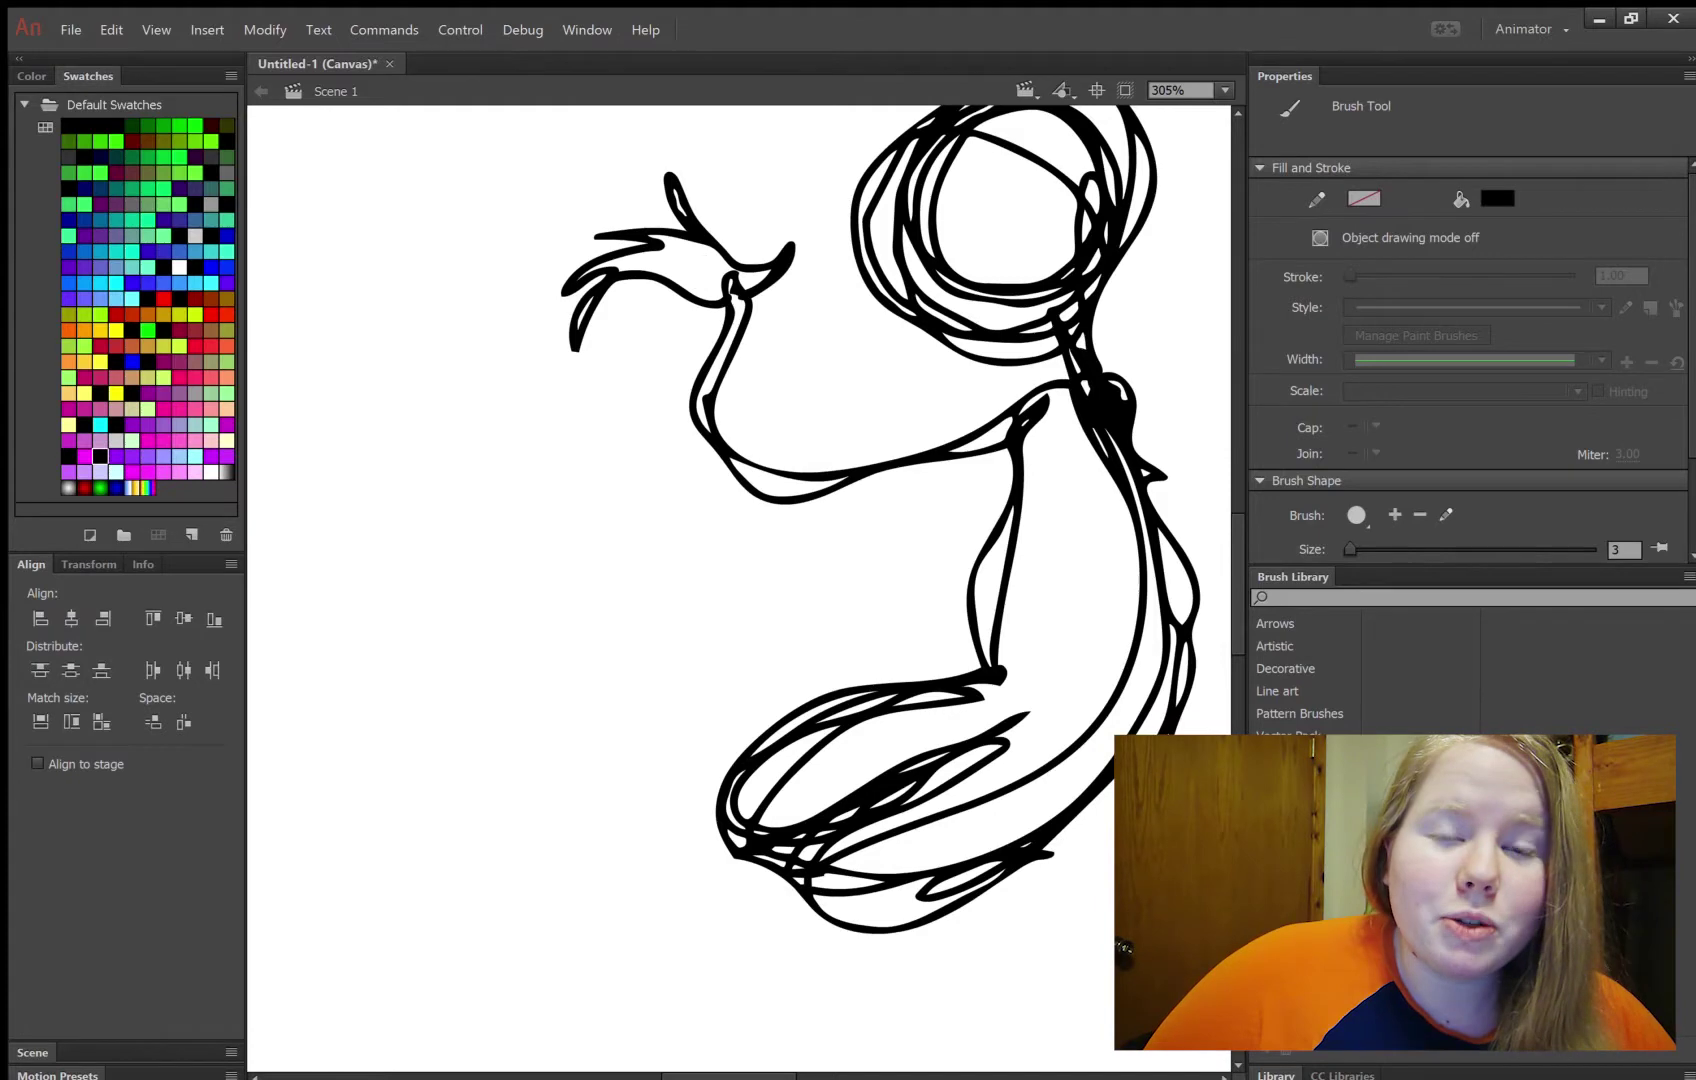
drag(697, 265, 700, 270)
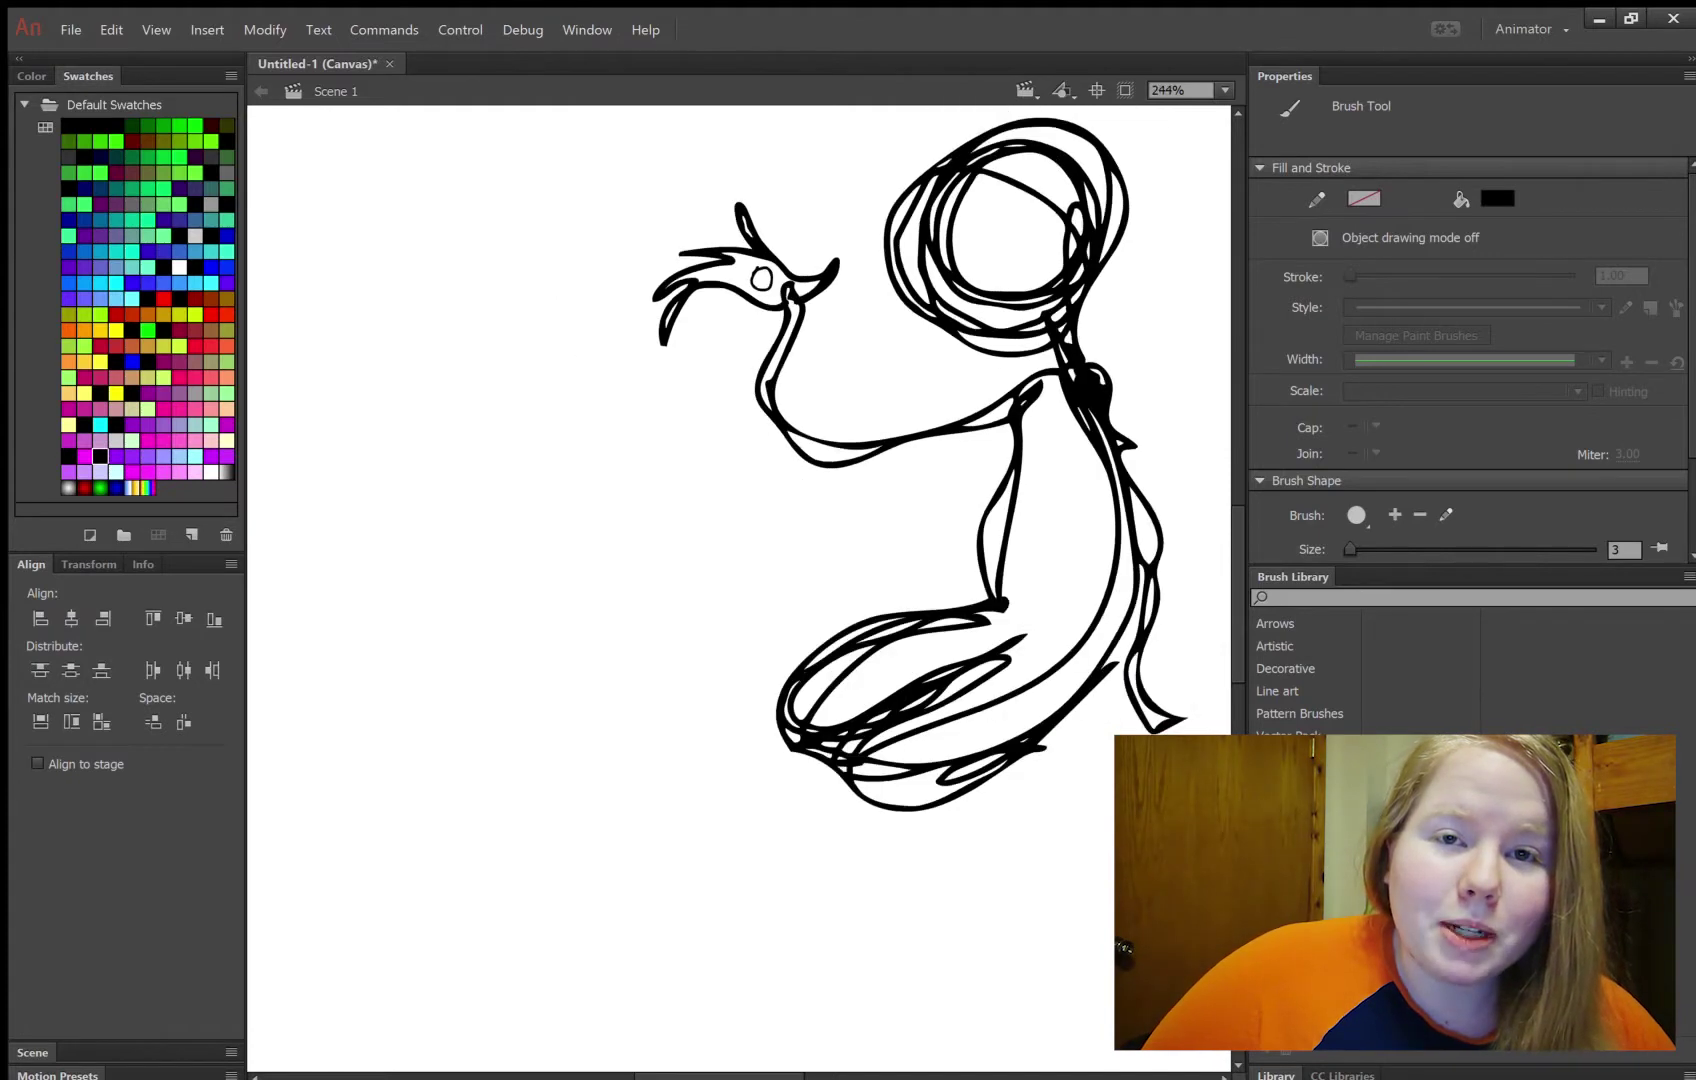
scroll(849, 523, down, 5)
scroll(849, 523, up, 1)
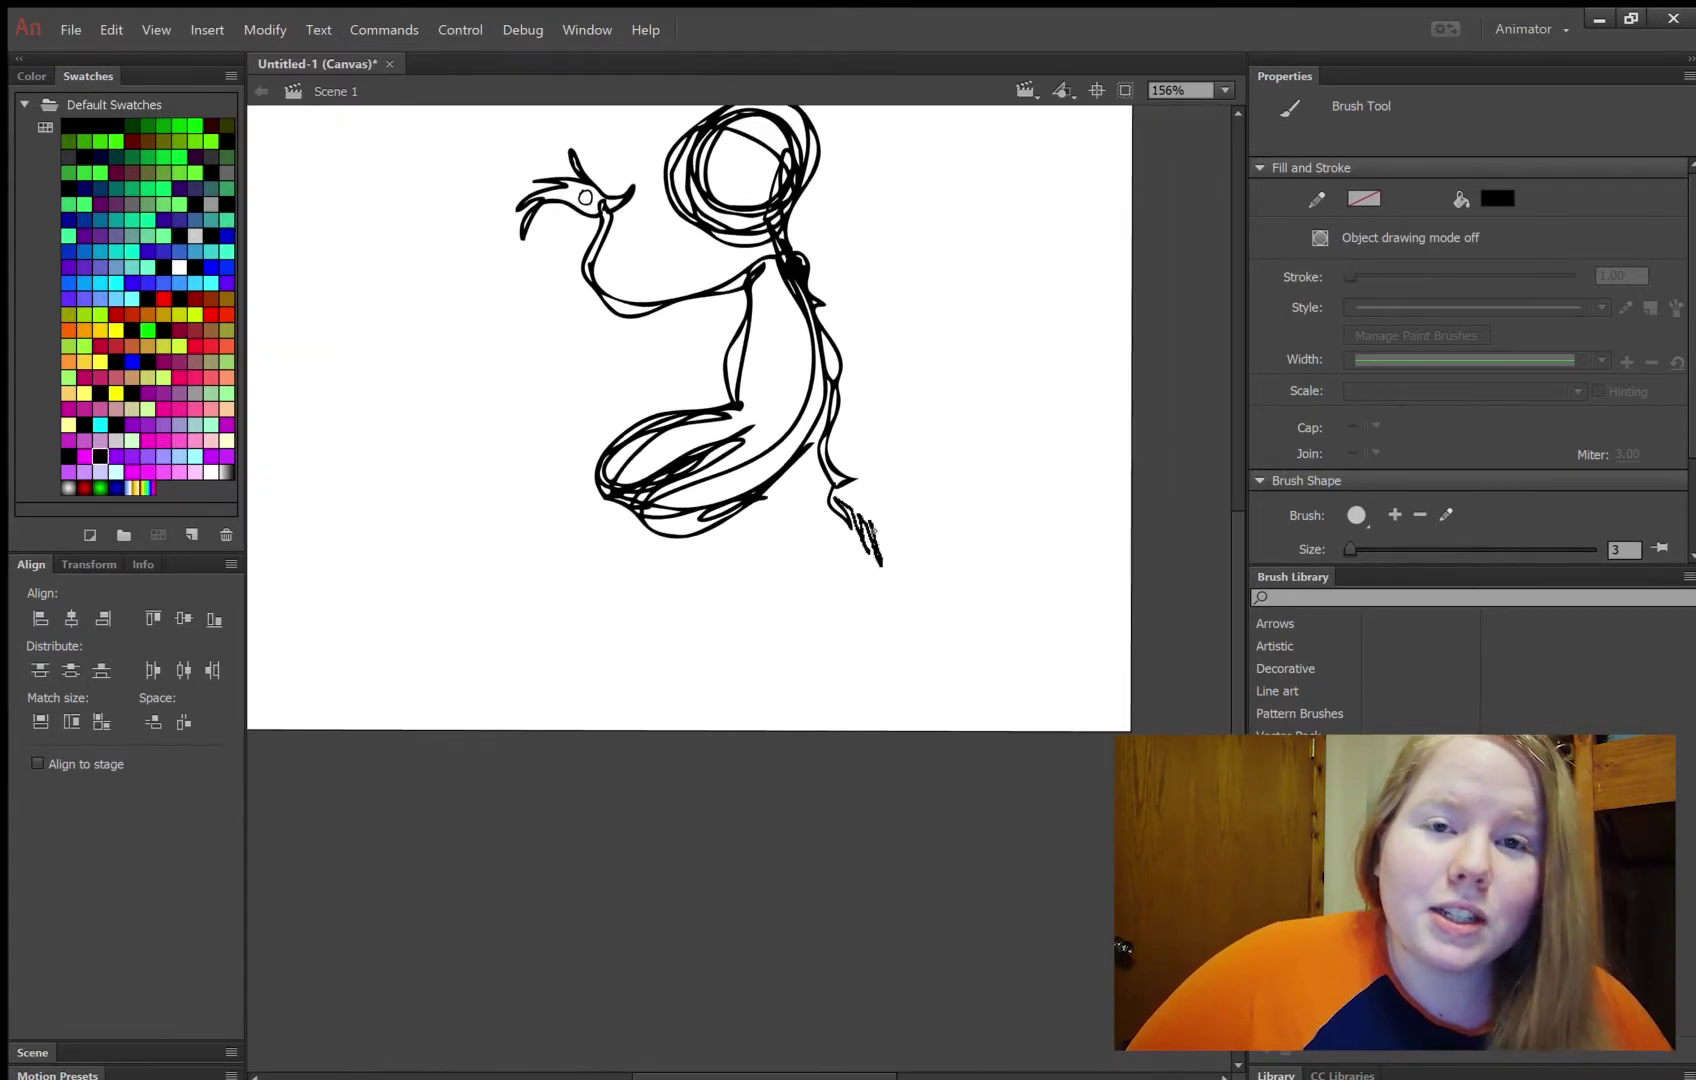
scroll(942, 147, up, 2)
key(v)
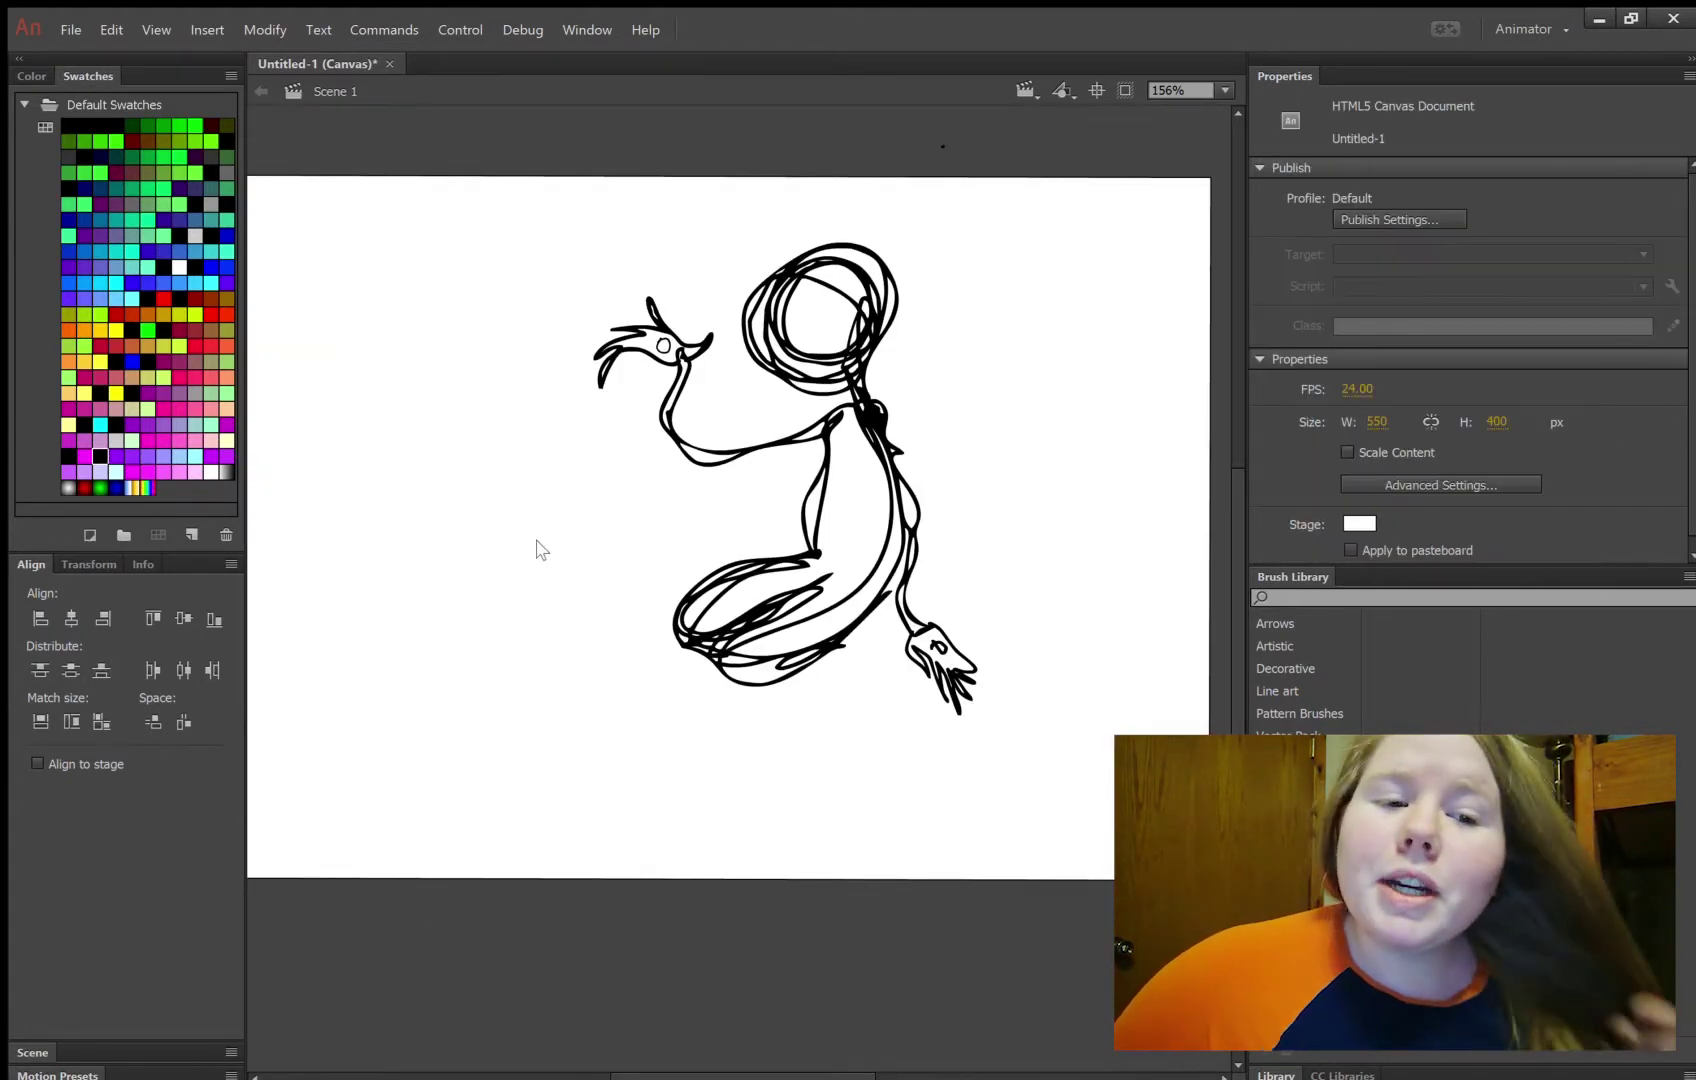
Add blank keyframes and trace the arm, hand and bottom fingers over the onion skin
key(F7)
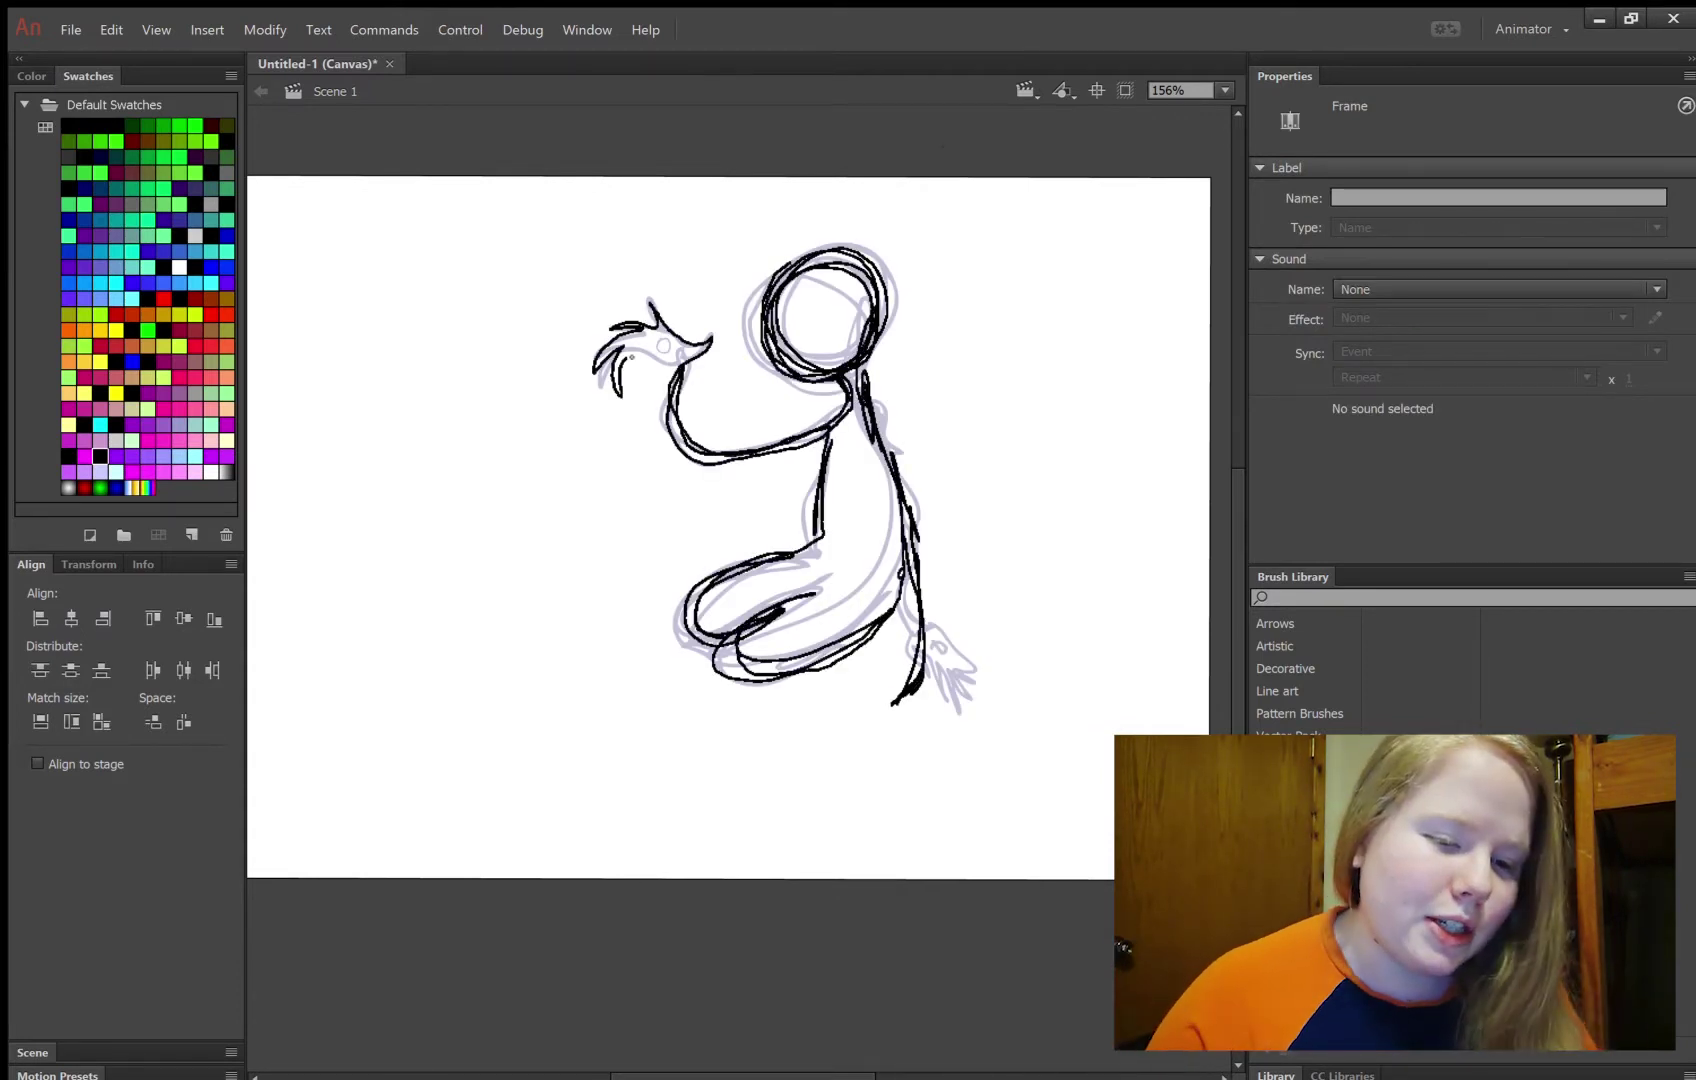
key(b)
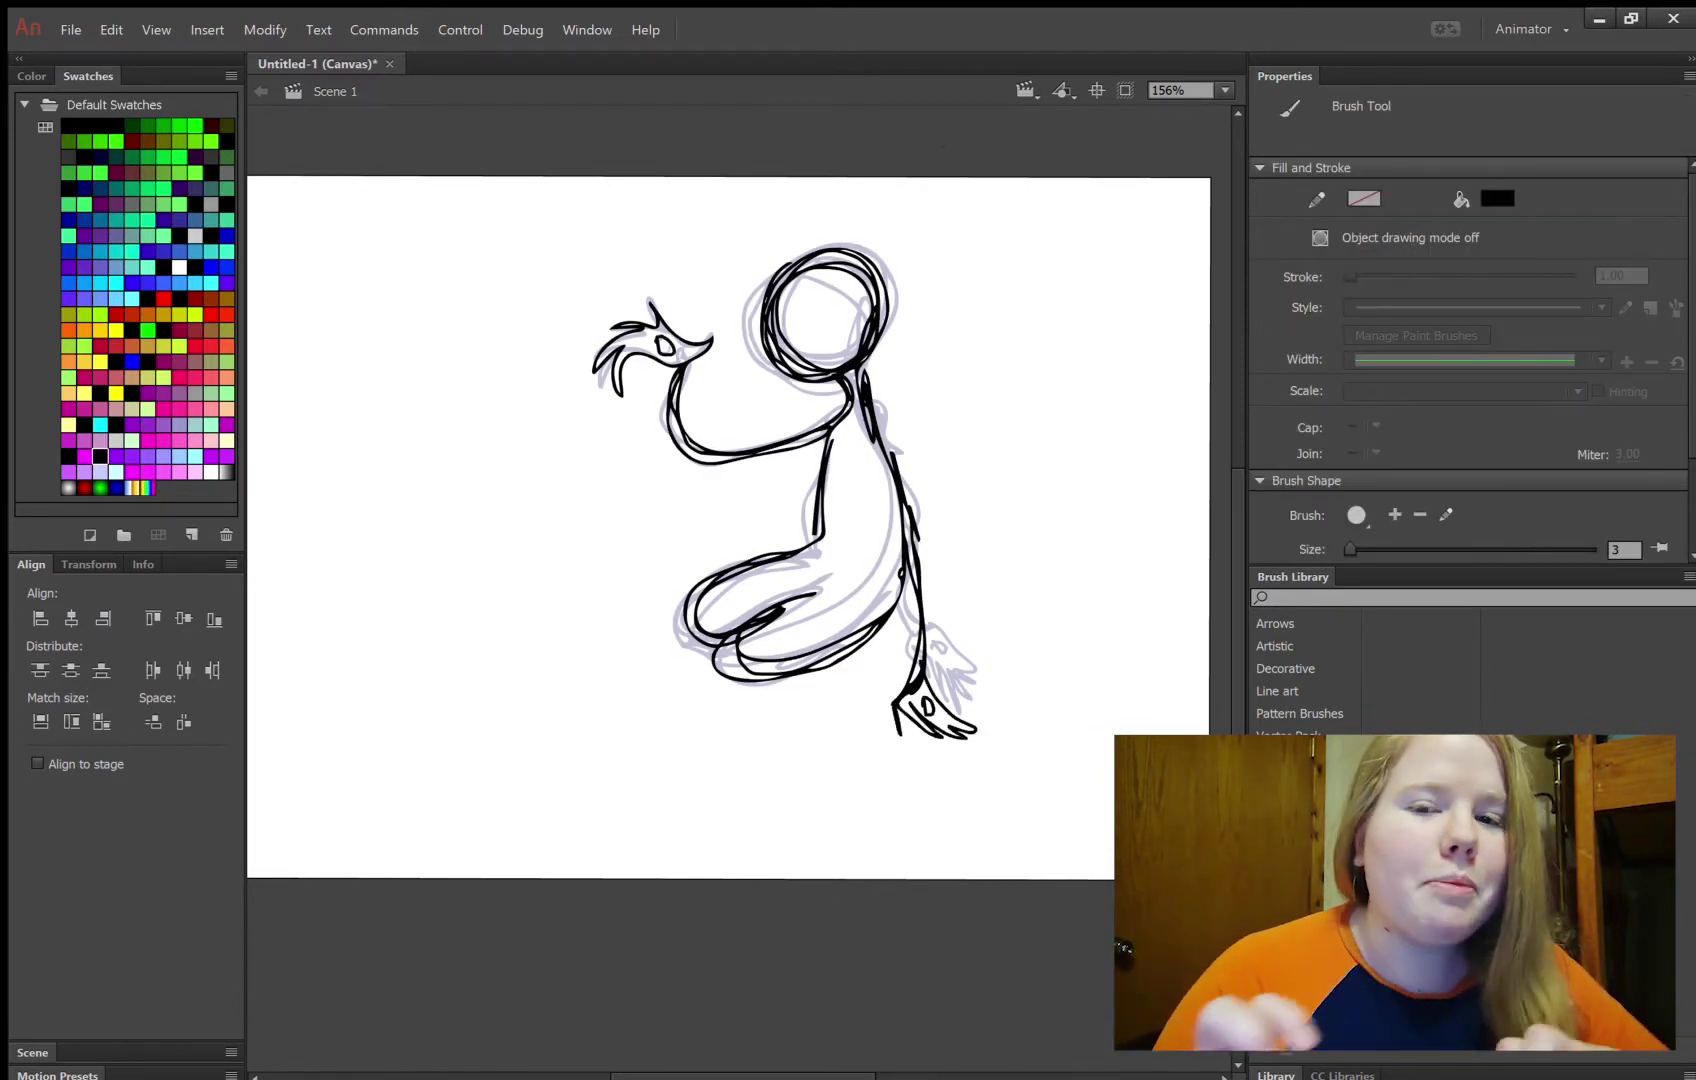
key(v)
key(F7)
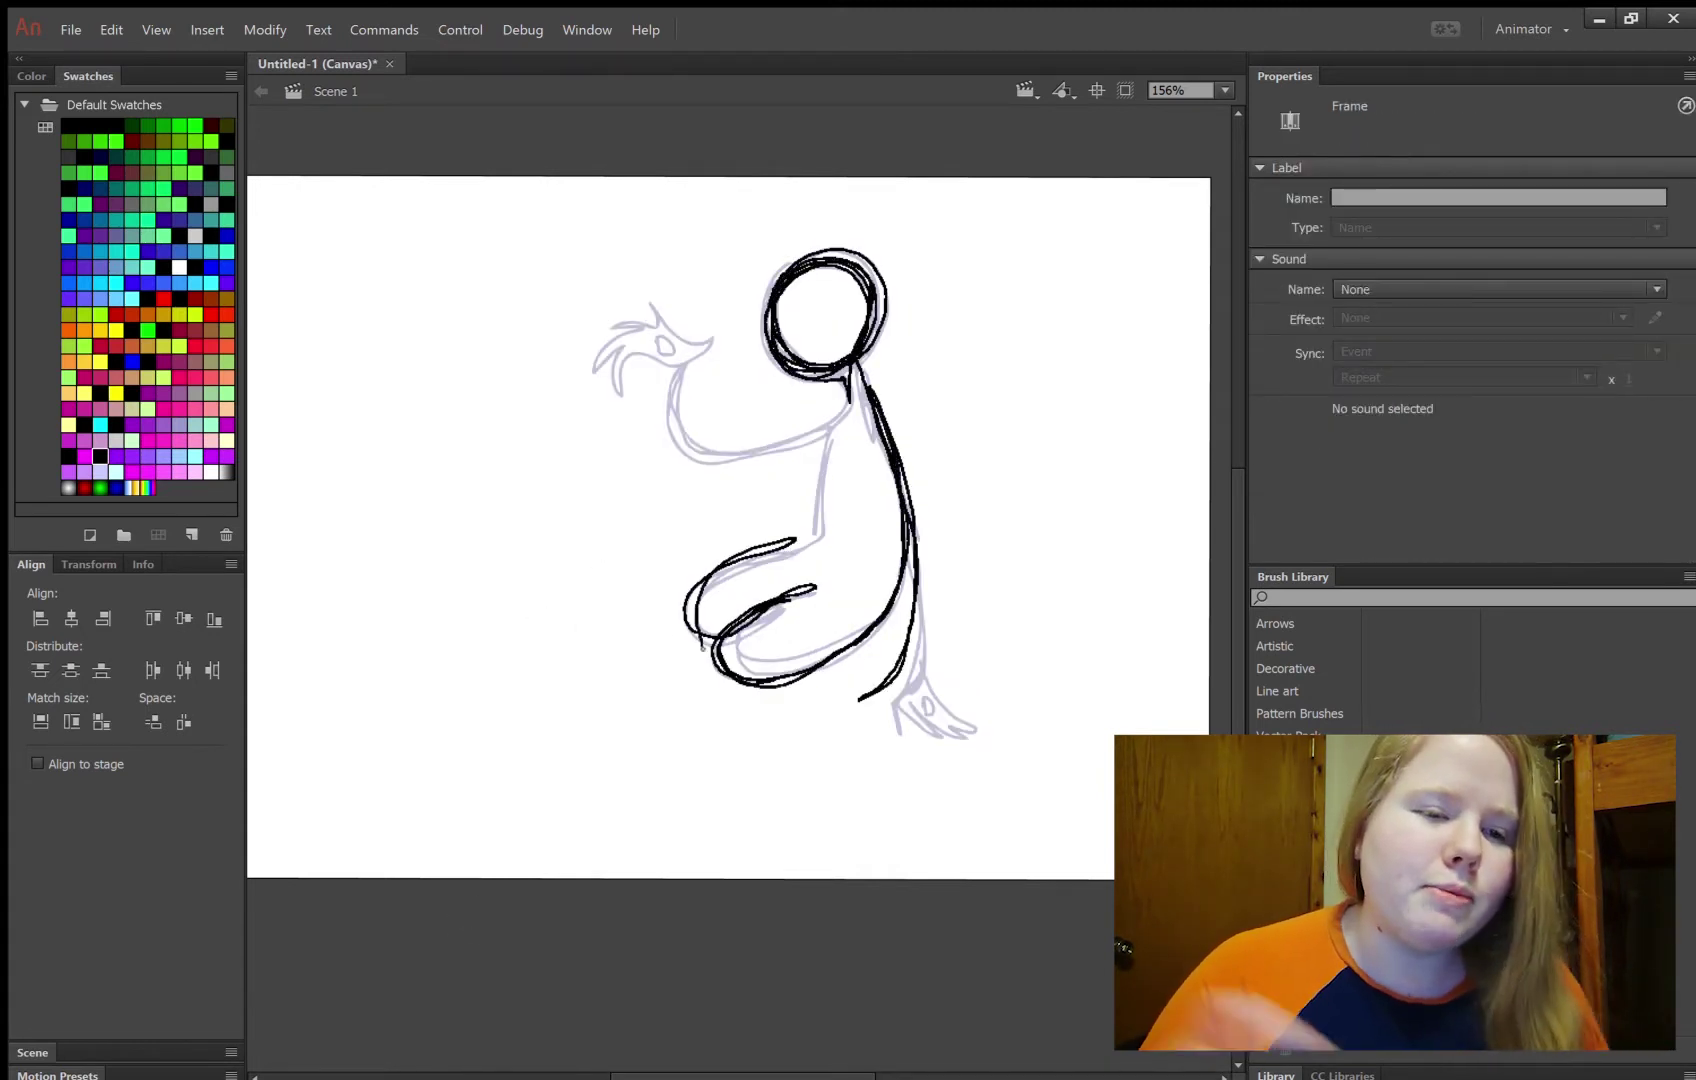
drag(843, 417, 726, 326)
drag(853, 694, 874, 750)
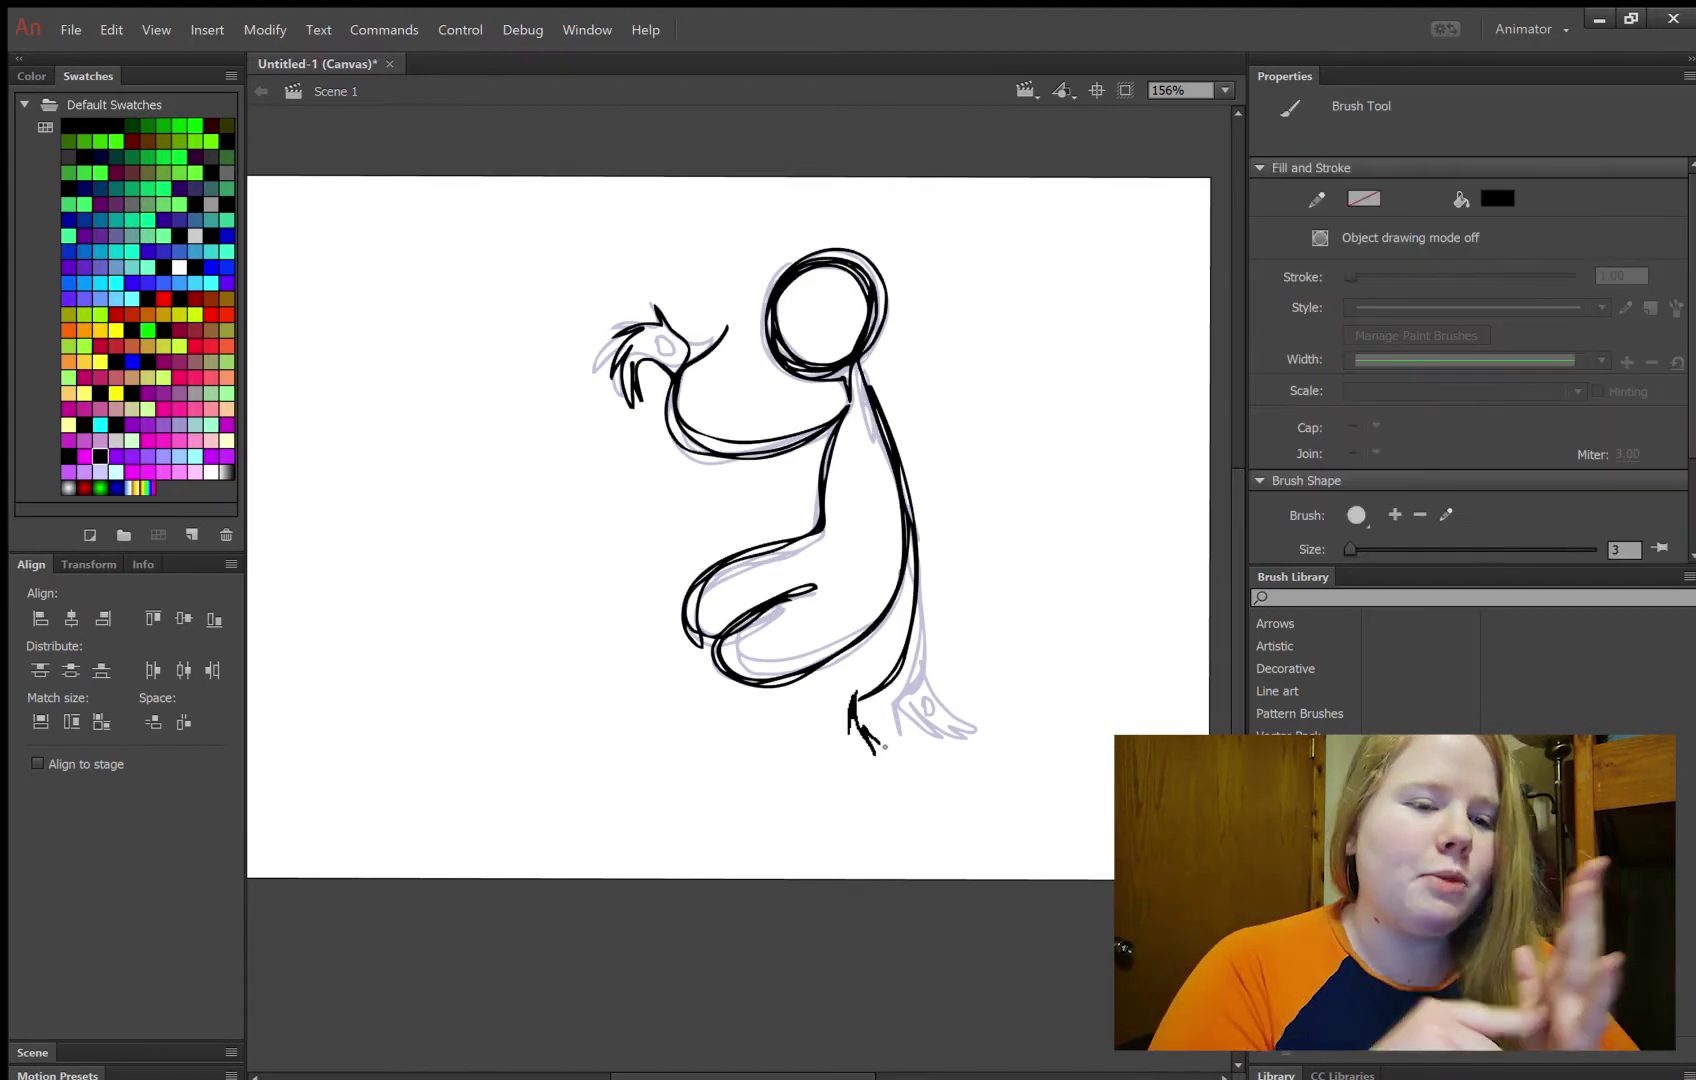
key(v)
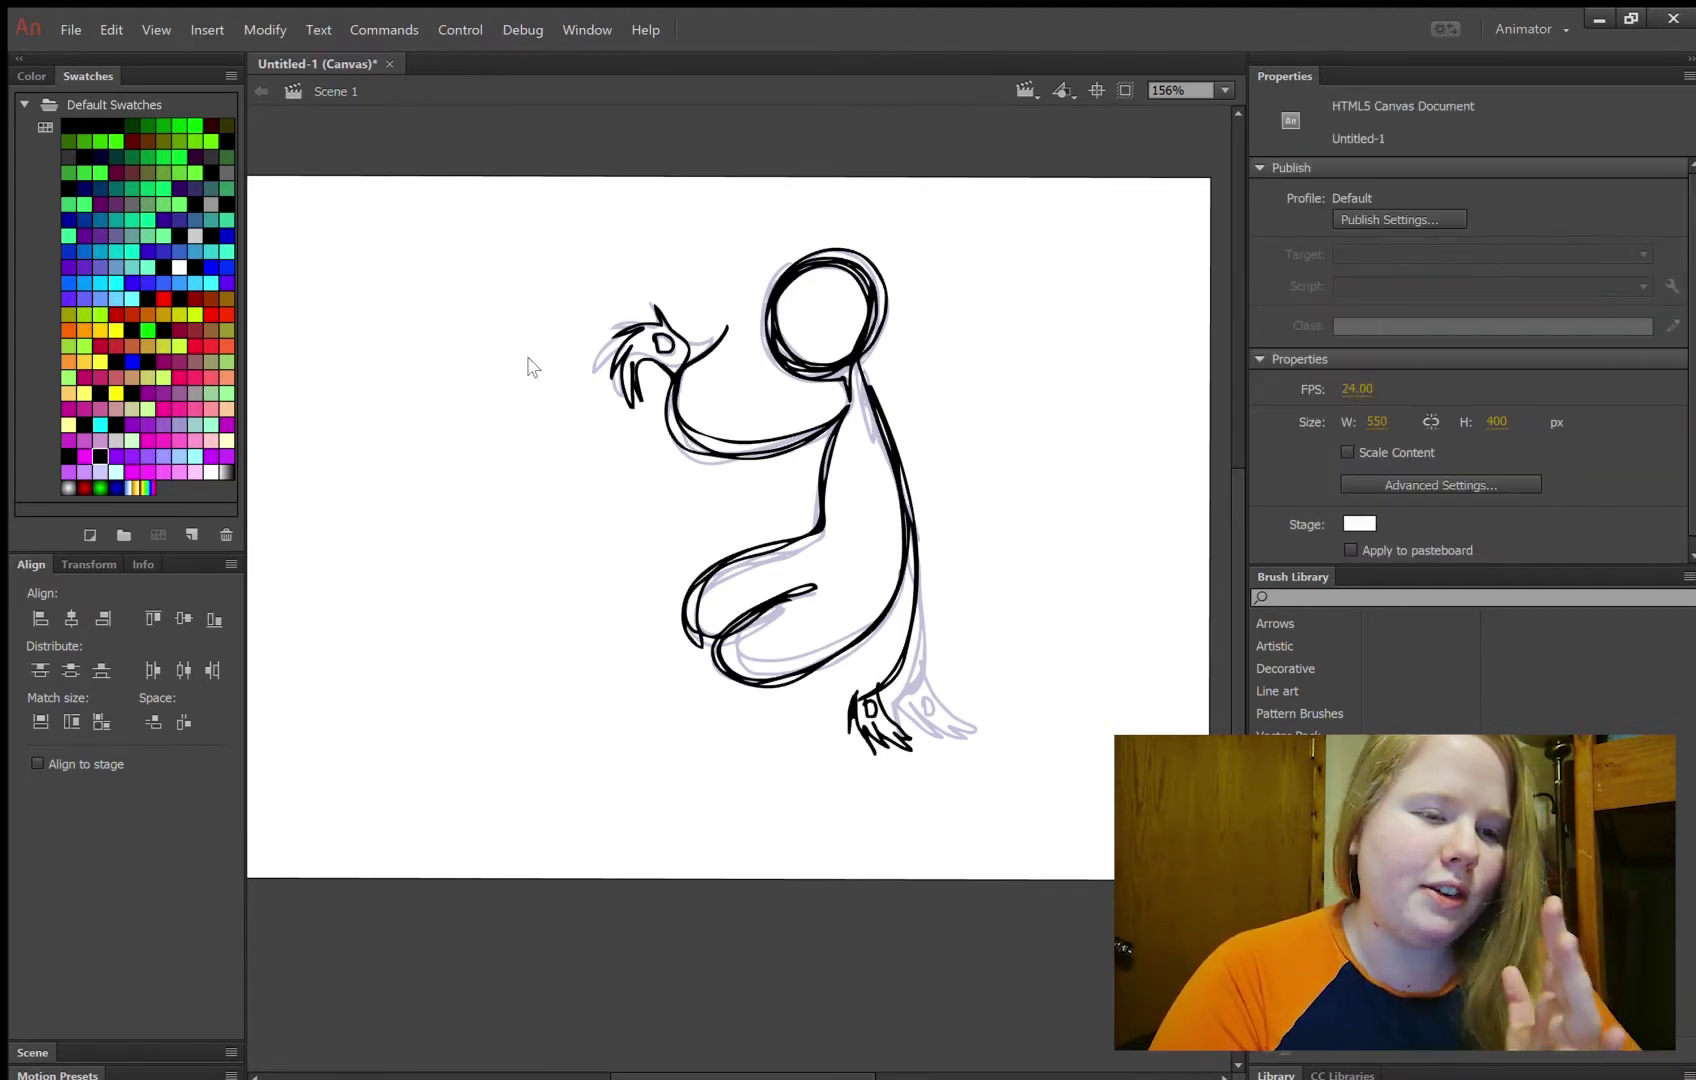
Draw a new frame's head circle, body line and lower body curve, then add another keyframe
key(F7)
mouse_move(795, 271)
mouse_down()
mouse_move(775, 357)
mouse_move(848, 377)
mouse_move(828, 691)
mouse_up()
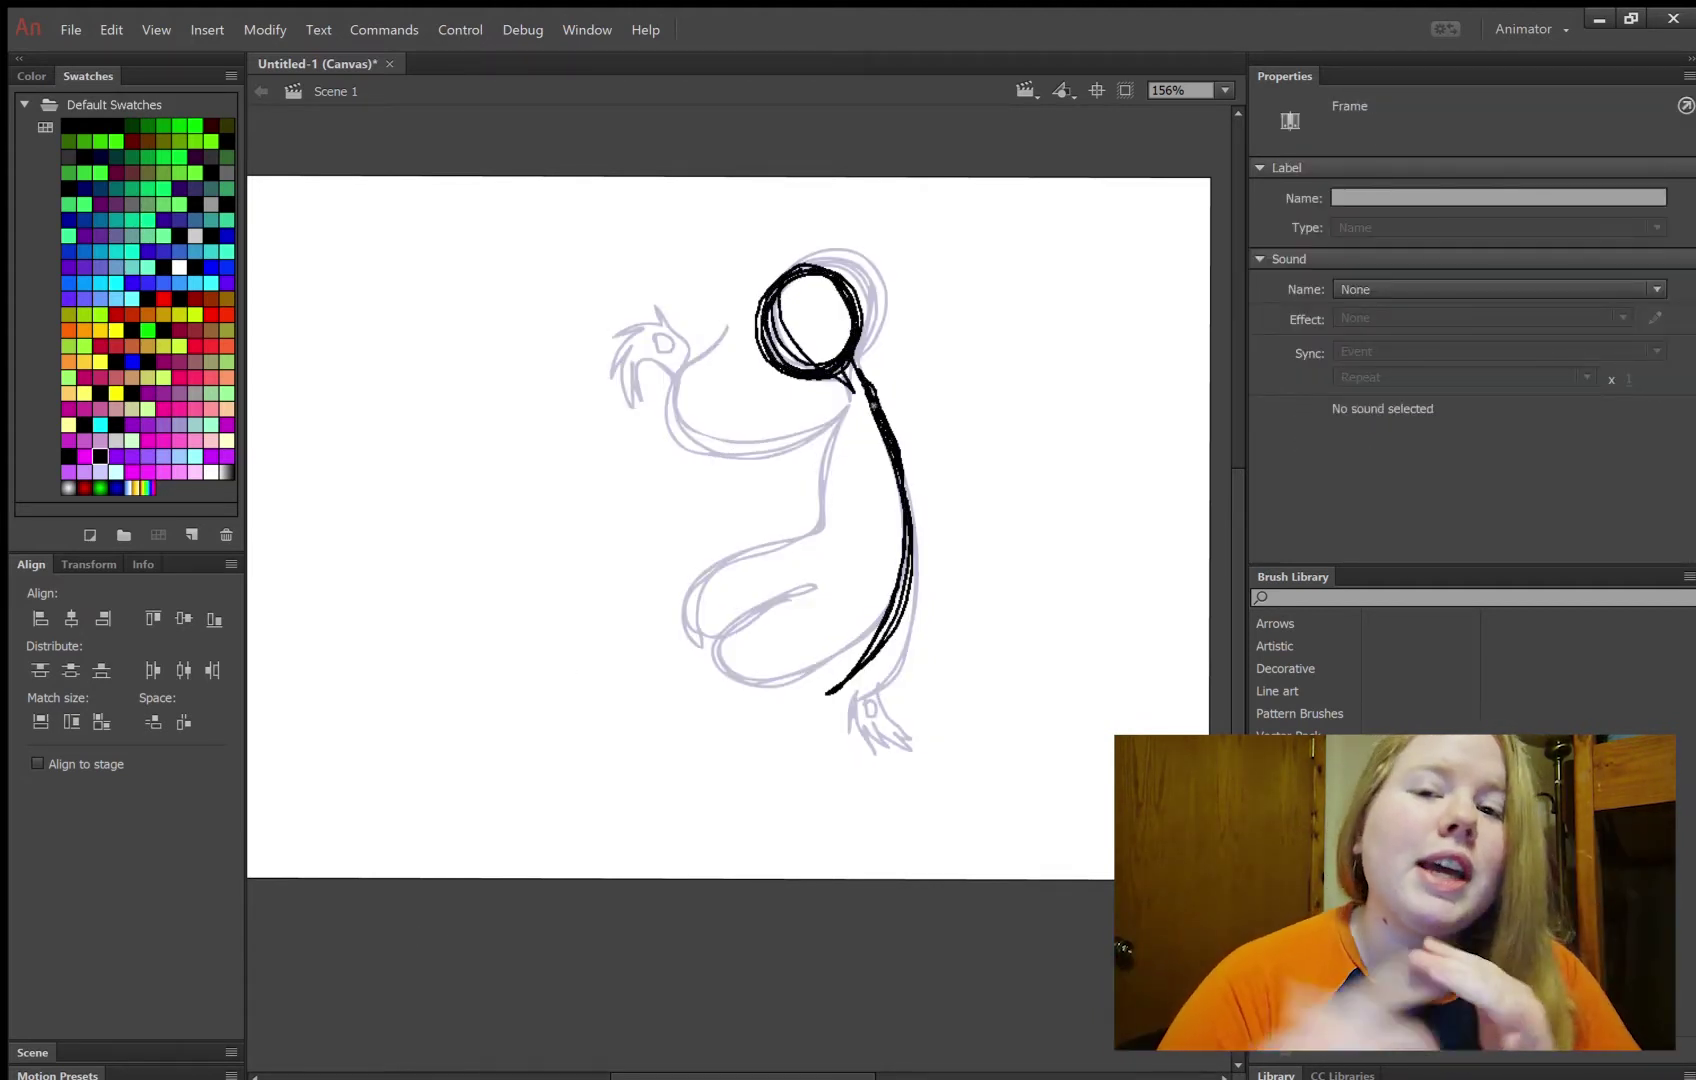
drag(812, 586, 795, 682)
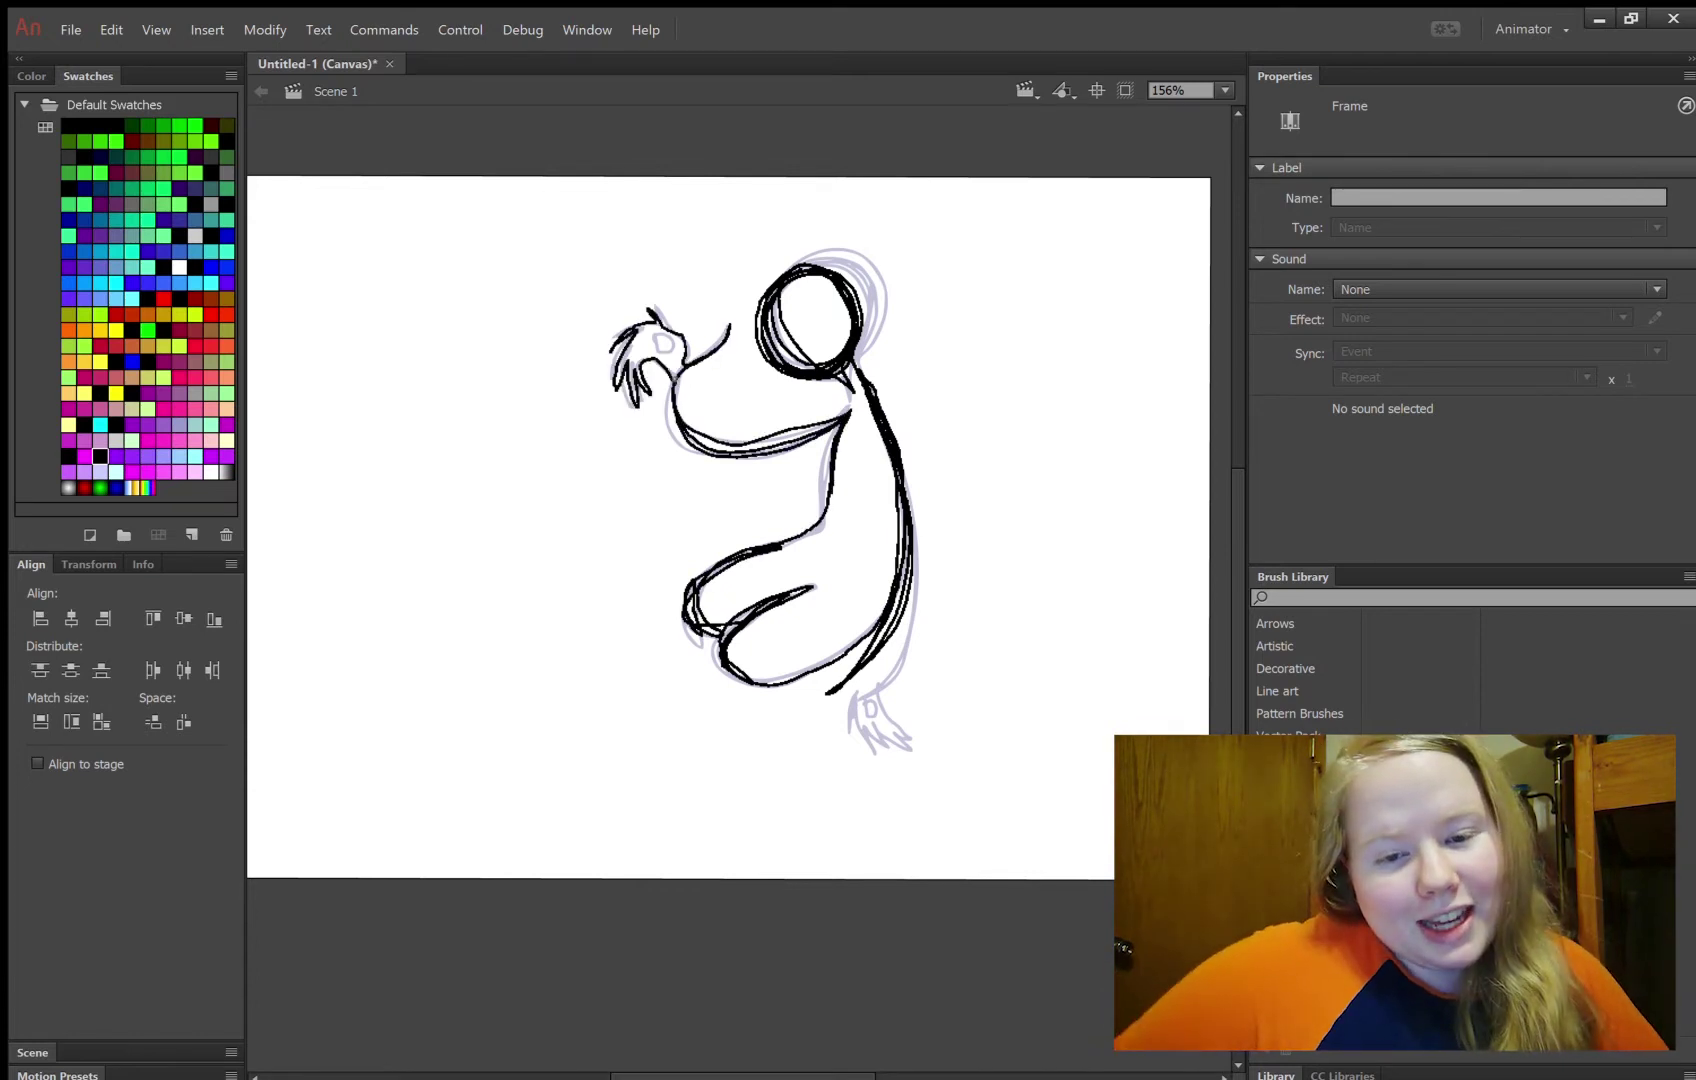
key(b)
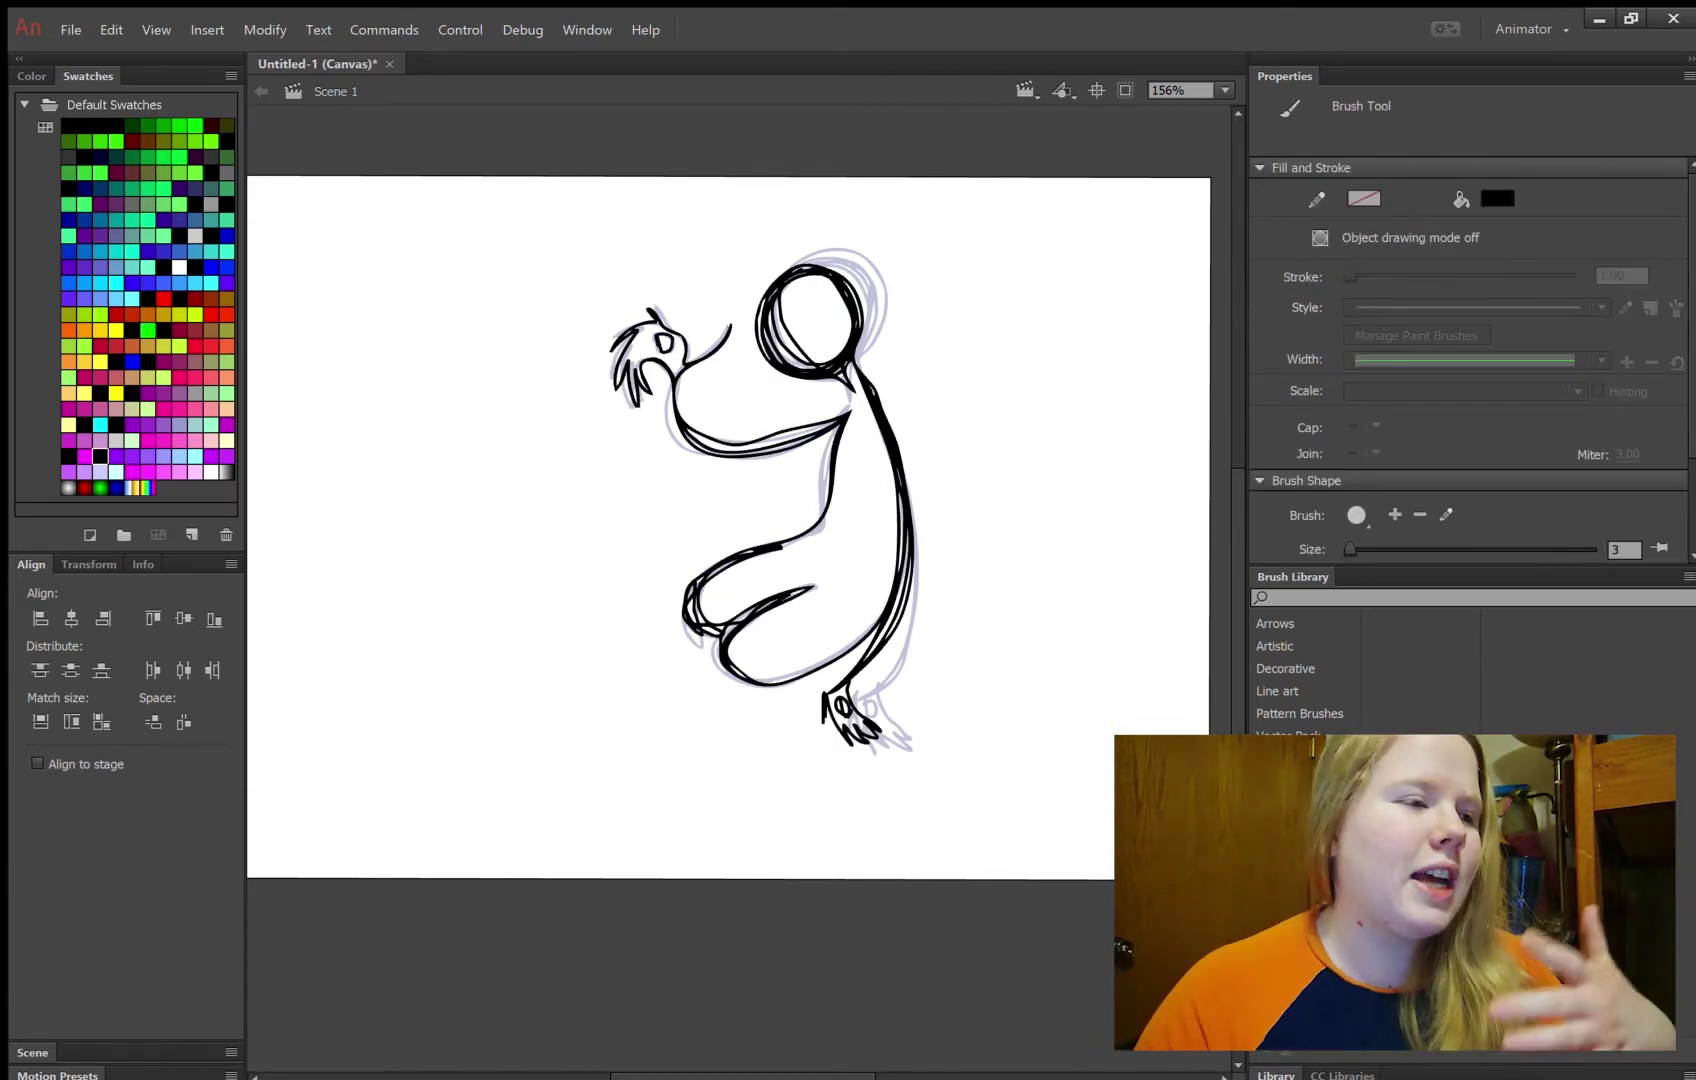
key(v)
key(F7)
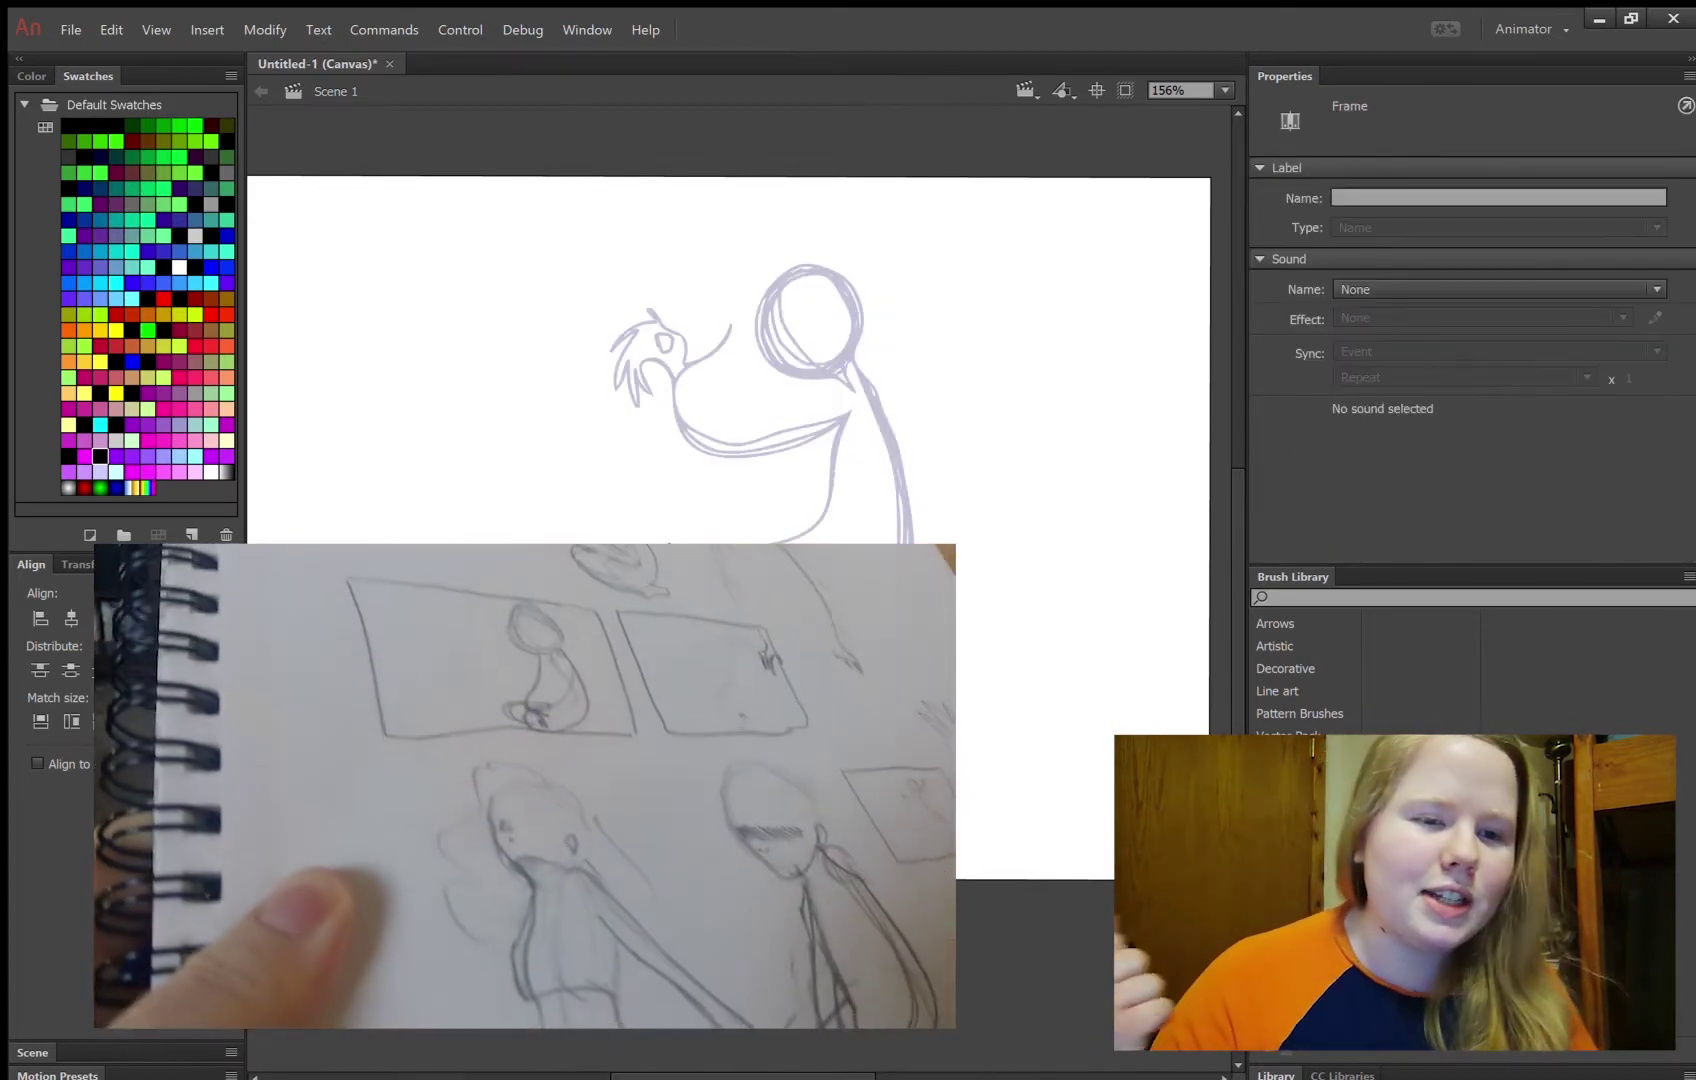
Trace the head circle, neck, arm, hand and torso over the onion skin
drag(788, 281, 848, 294)
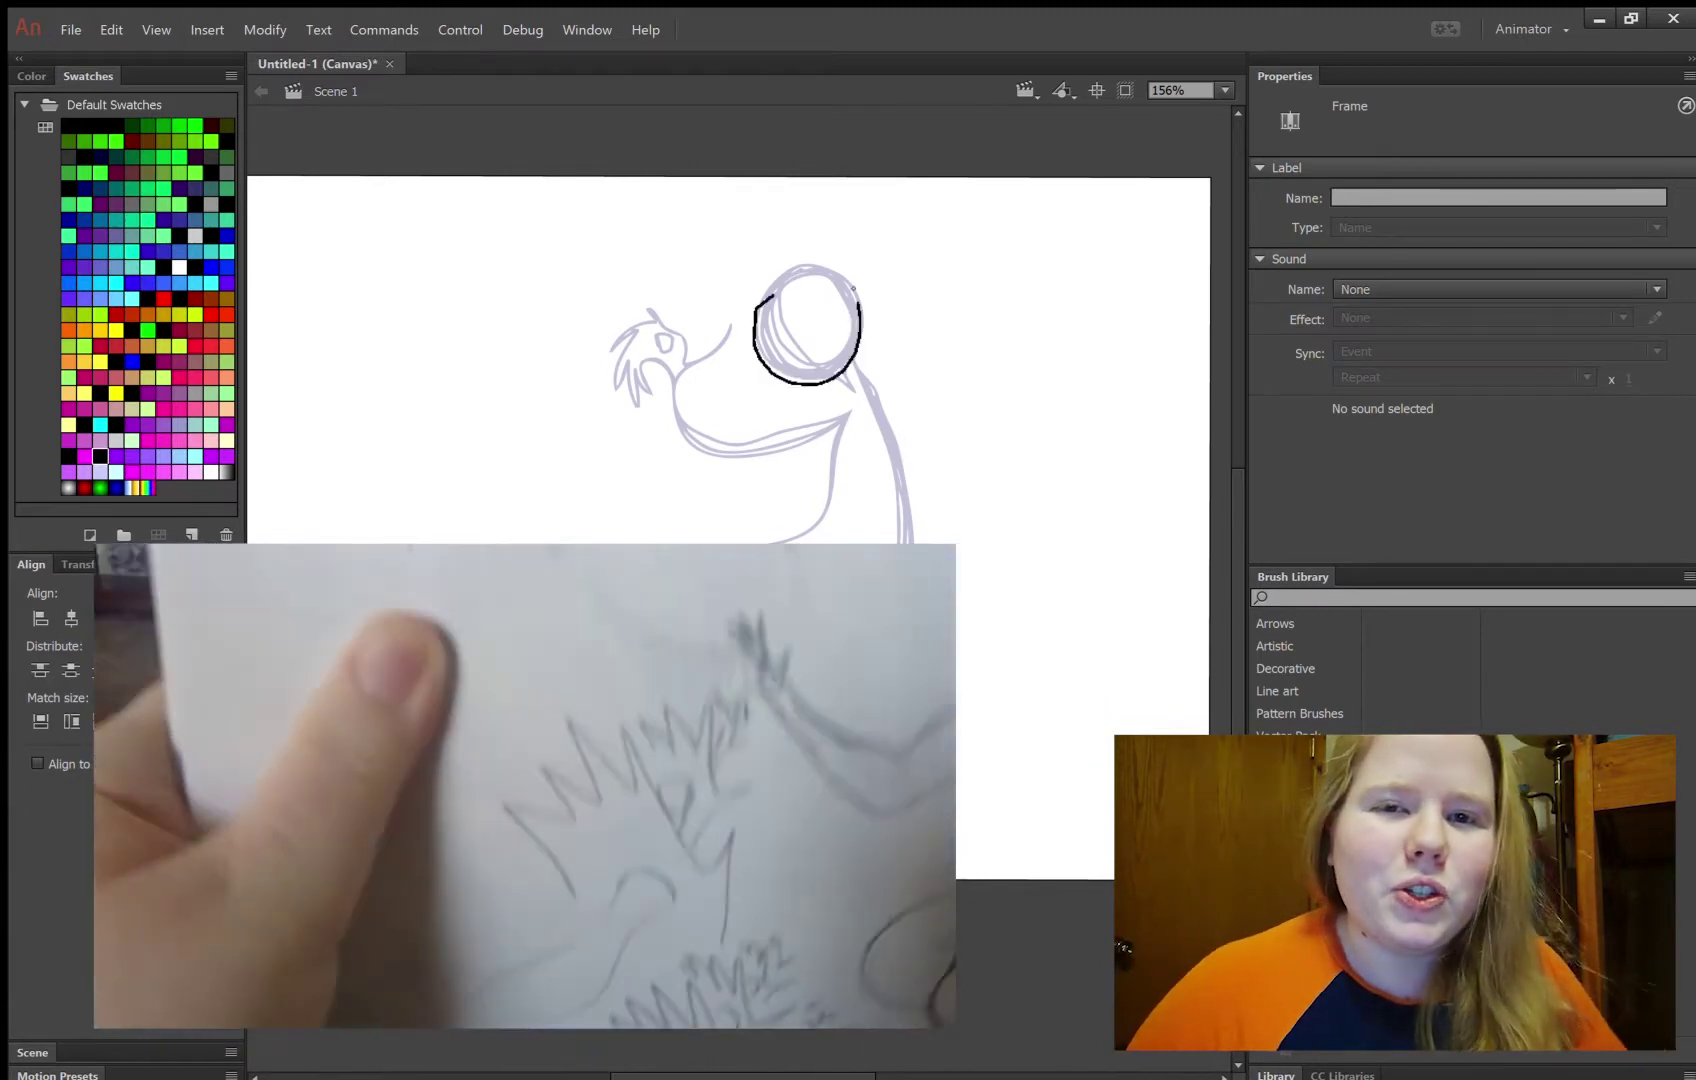
mouse_move(856, 371)
mouse_down()
mouse_move(890, 536)
mouse_move(906, 540)
mouse_up()
drag(755, 304, 861, 357)
mouse_move(649, 315)
mouse_down()
mouse_move(620, 386)
mouse_move(726, 328)
mouse_move(652, 397)
mouse_move(848, 424)
mouse_up()
drag(848, 424, 828, 529)
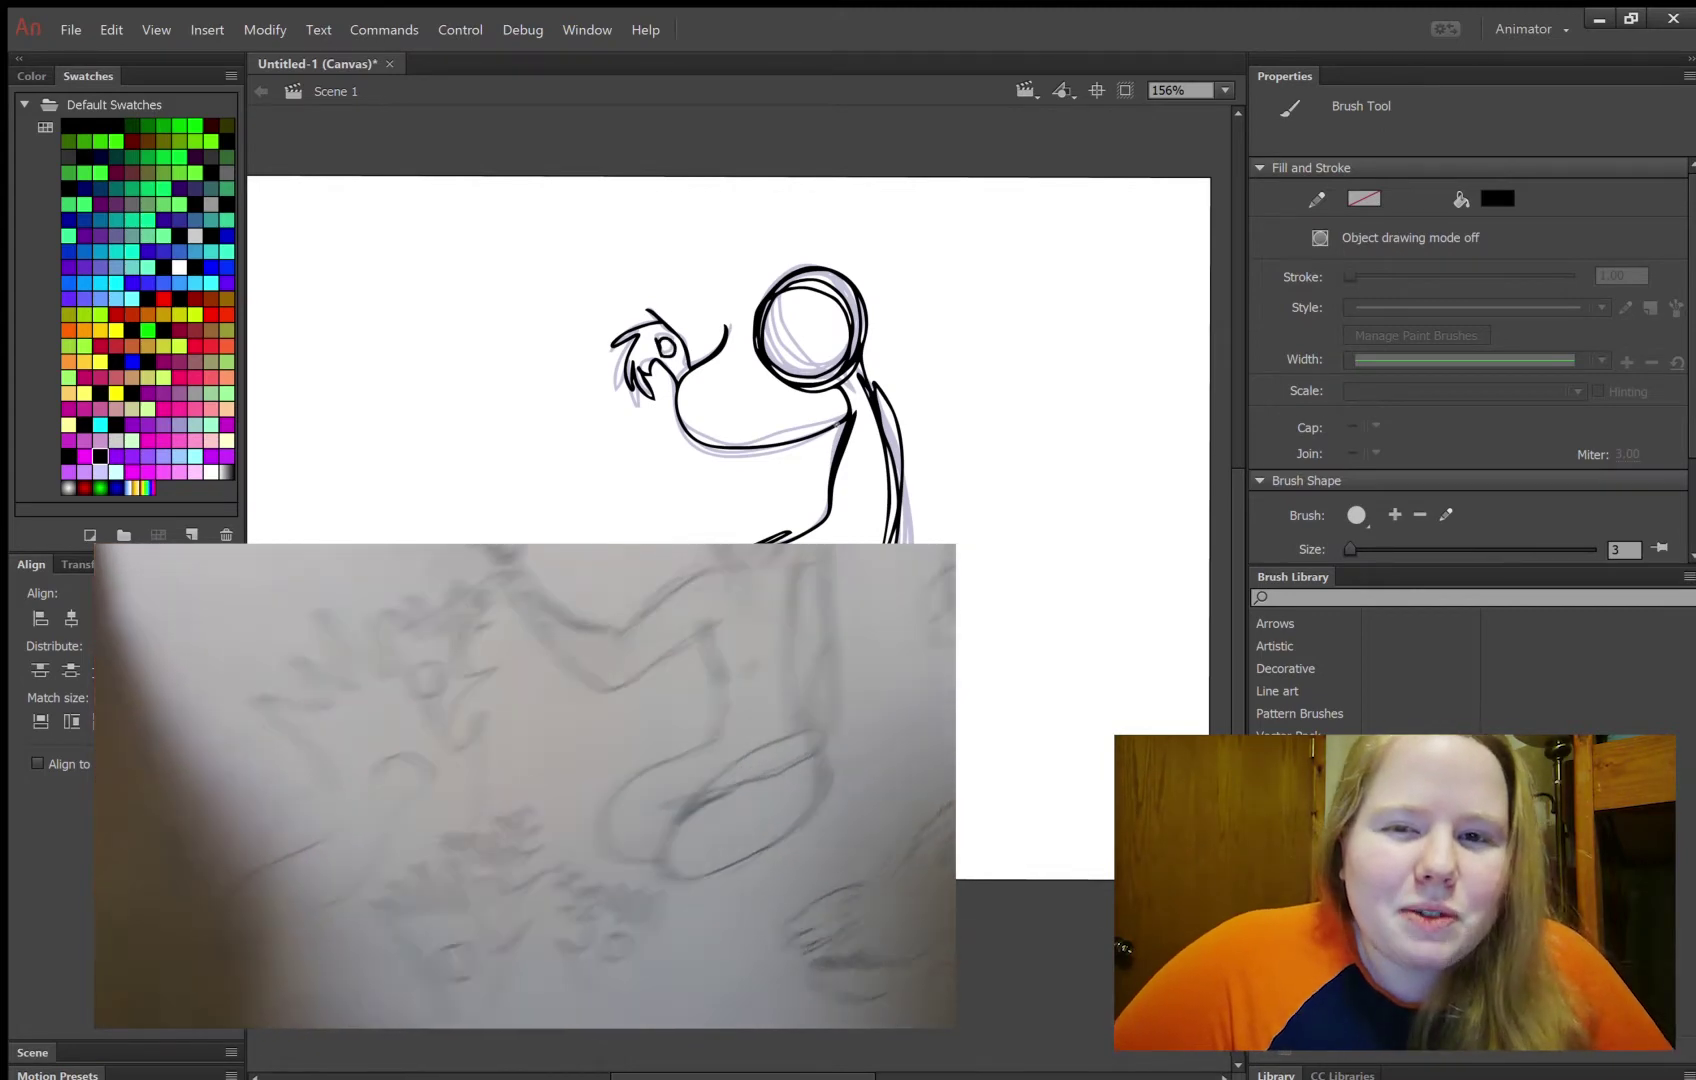
In a new keyframe, ink the head, neck, inner torso line, bird-like hand and arm curve
key(F7)
drag(828, 274, 795, 281)
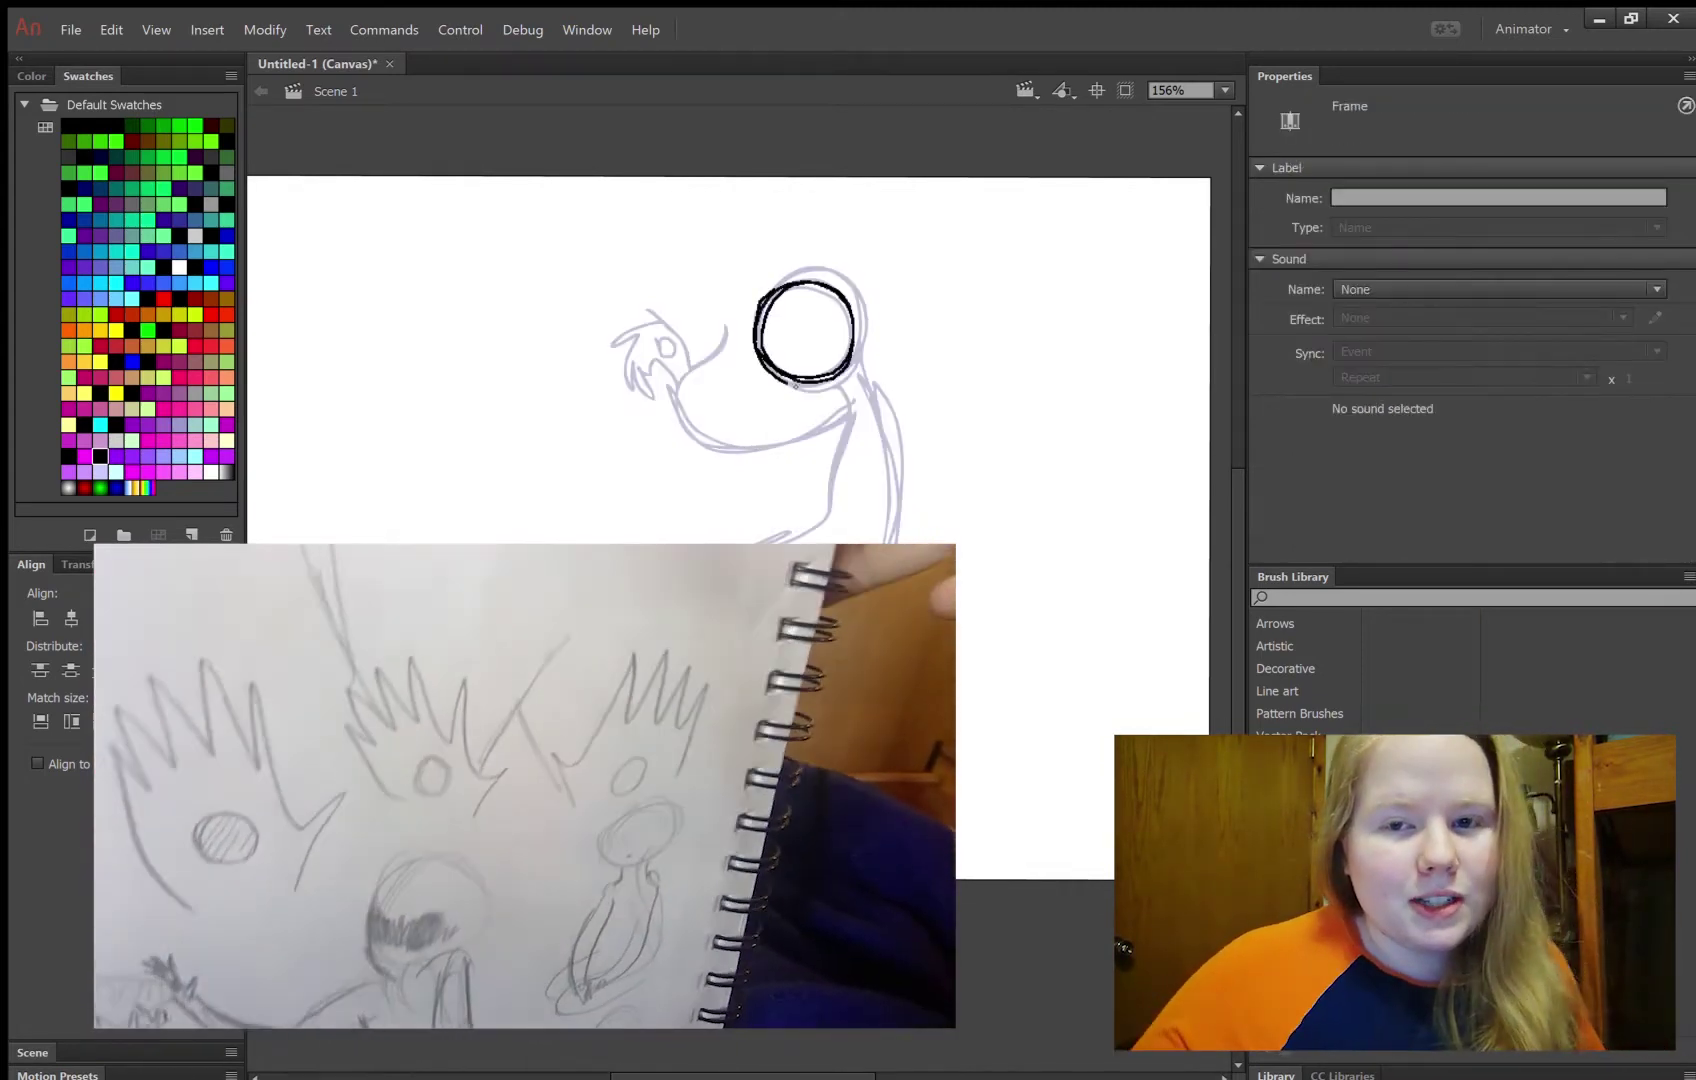
mouse_move(848, 377)
mouse_down()
mouse_move(696, 540)
mouse_move(885, 536)
mouse_up()
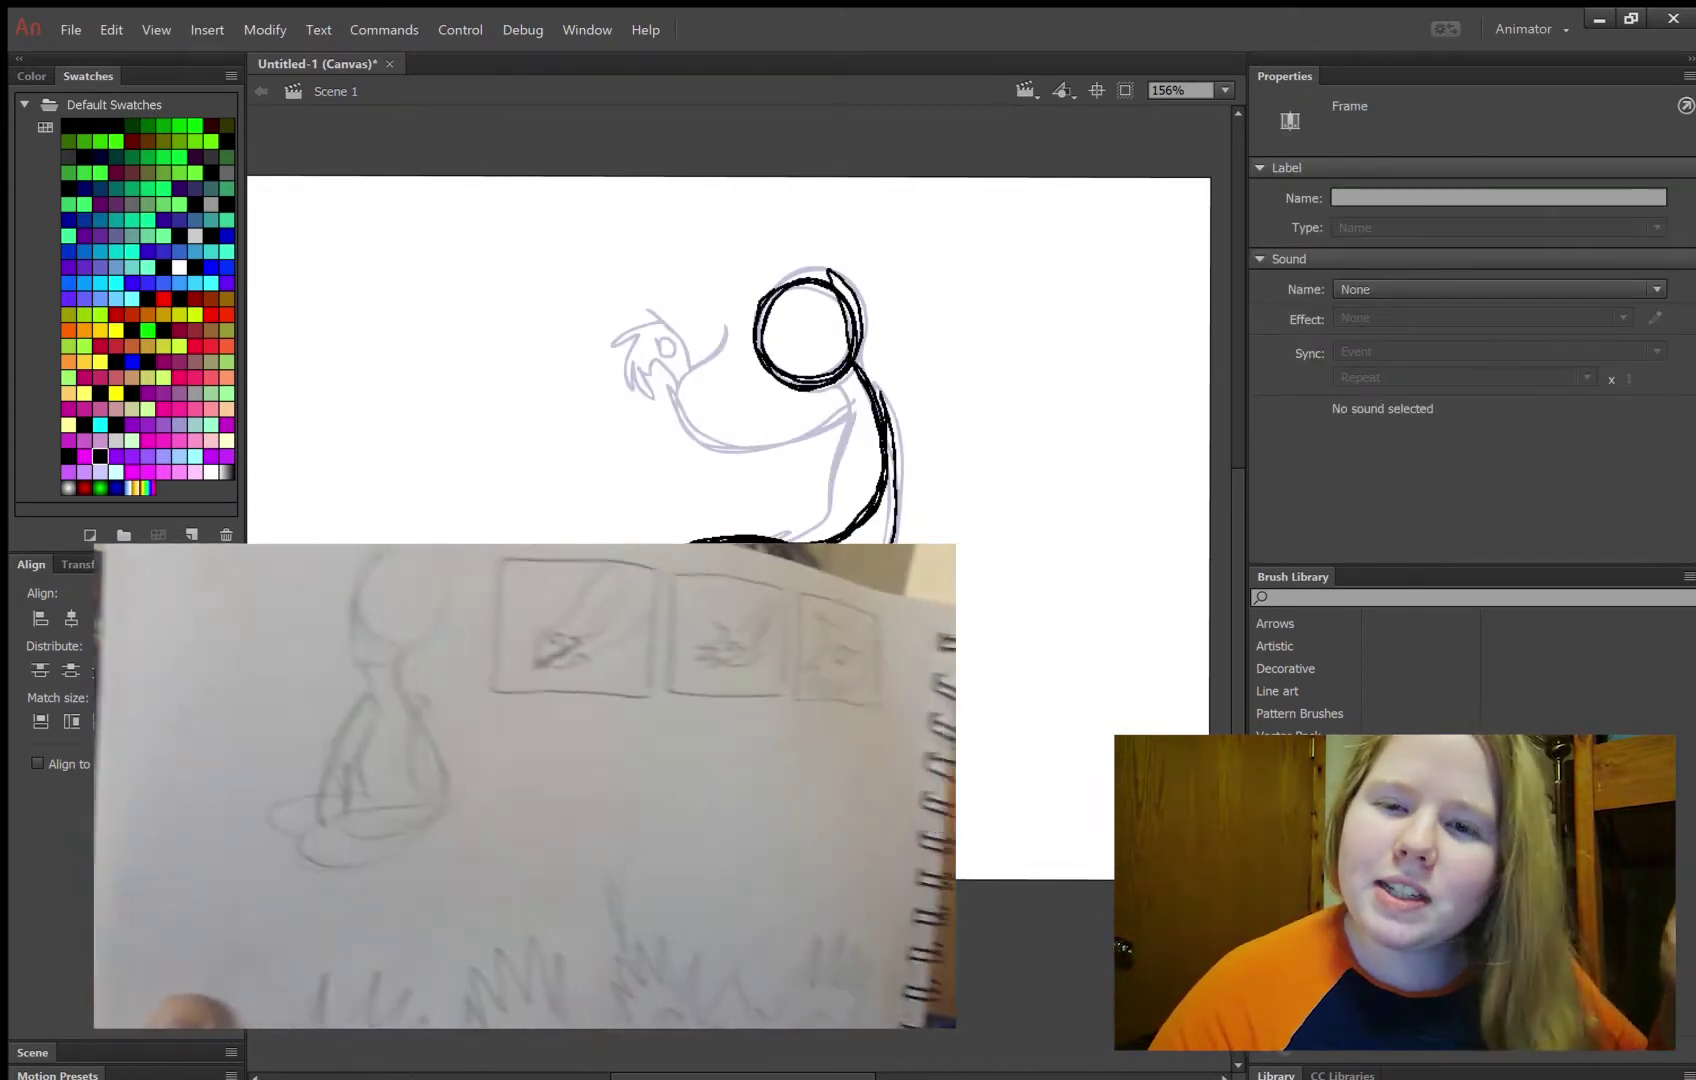
drag(849, 418, 824, 529)
drag(649, 318, 636, 397)
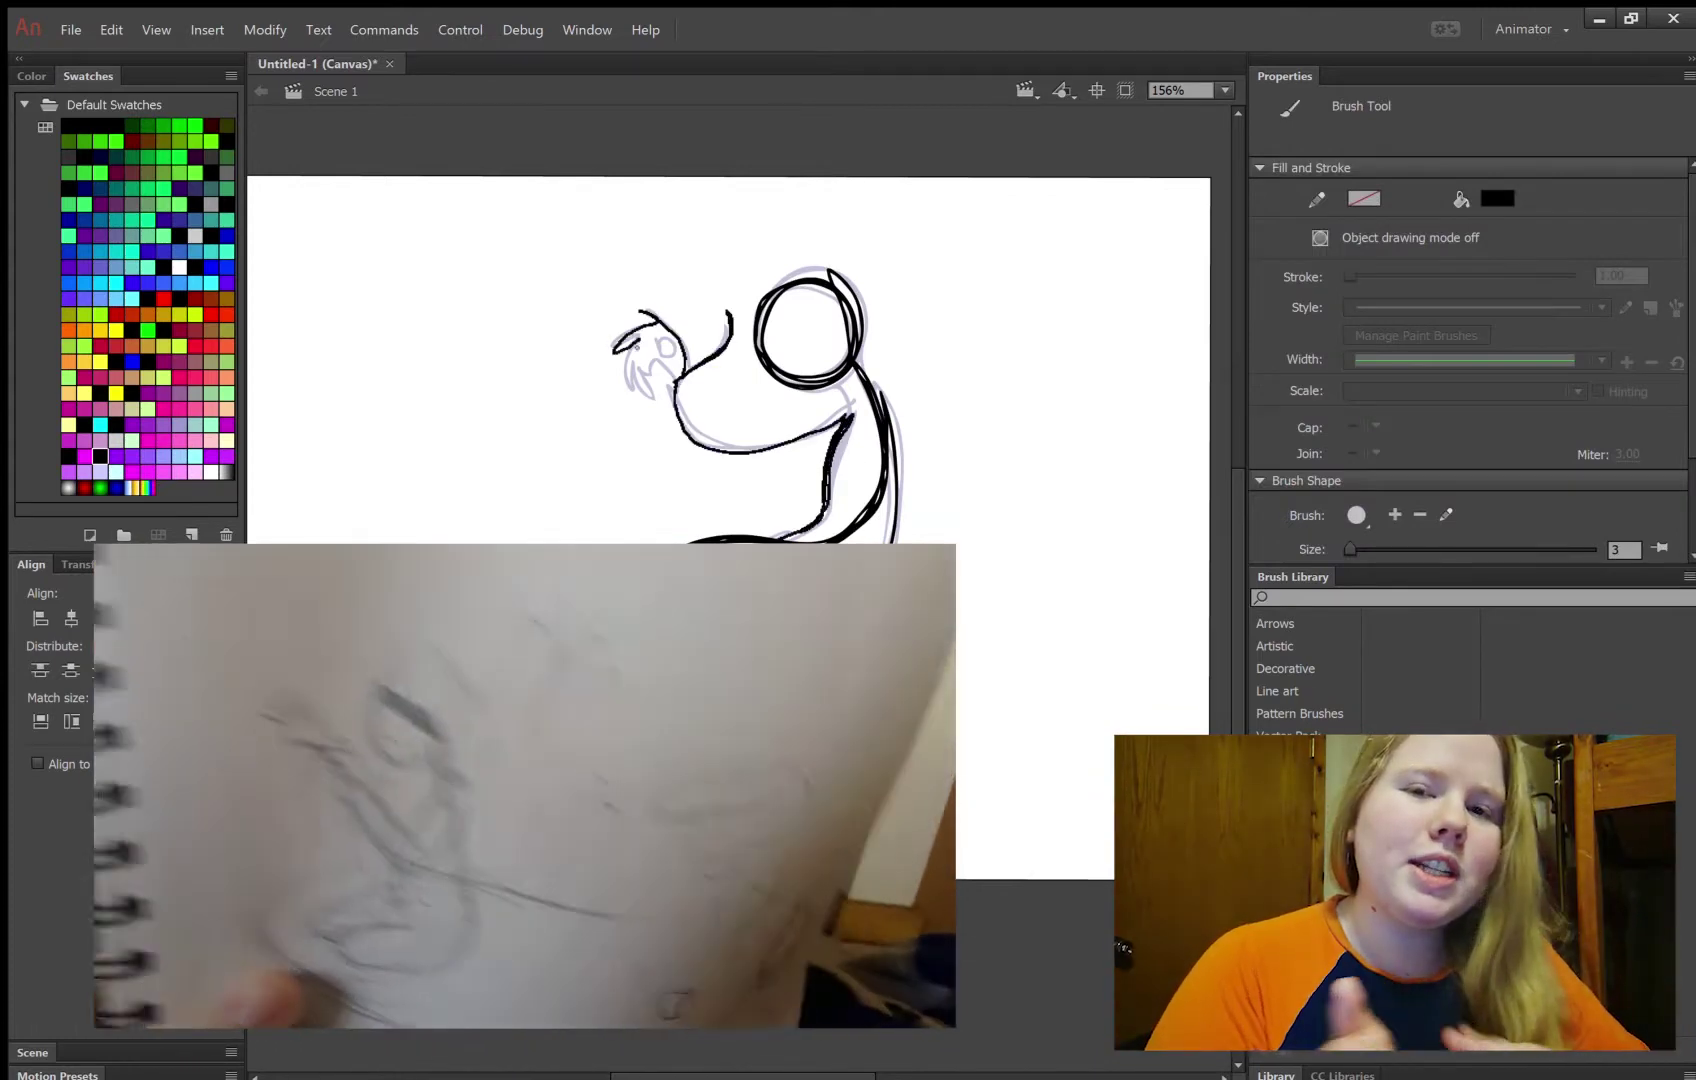
mouse_move(731, 314)
mouse_down()
mouse_move(682, 384)
mouse_move(848, 421)
mouse_move(639, 536)
mouse_up()
Start another keyframe with the right body edge, bird-like hand and looping head circle
key(F7)
drag(874, 386, 641, 527)
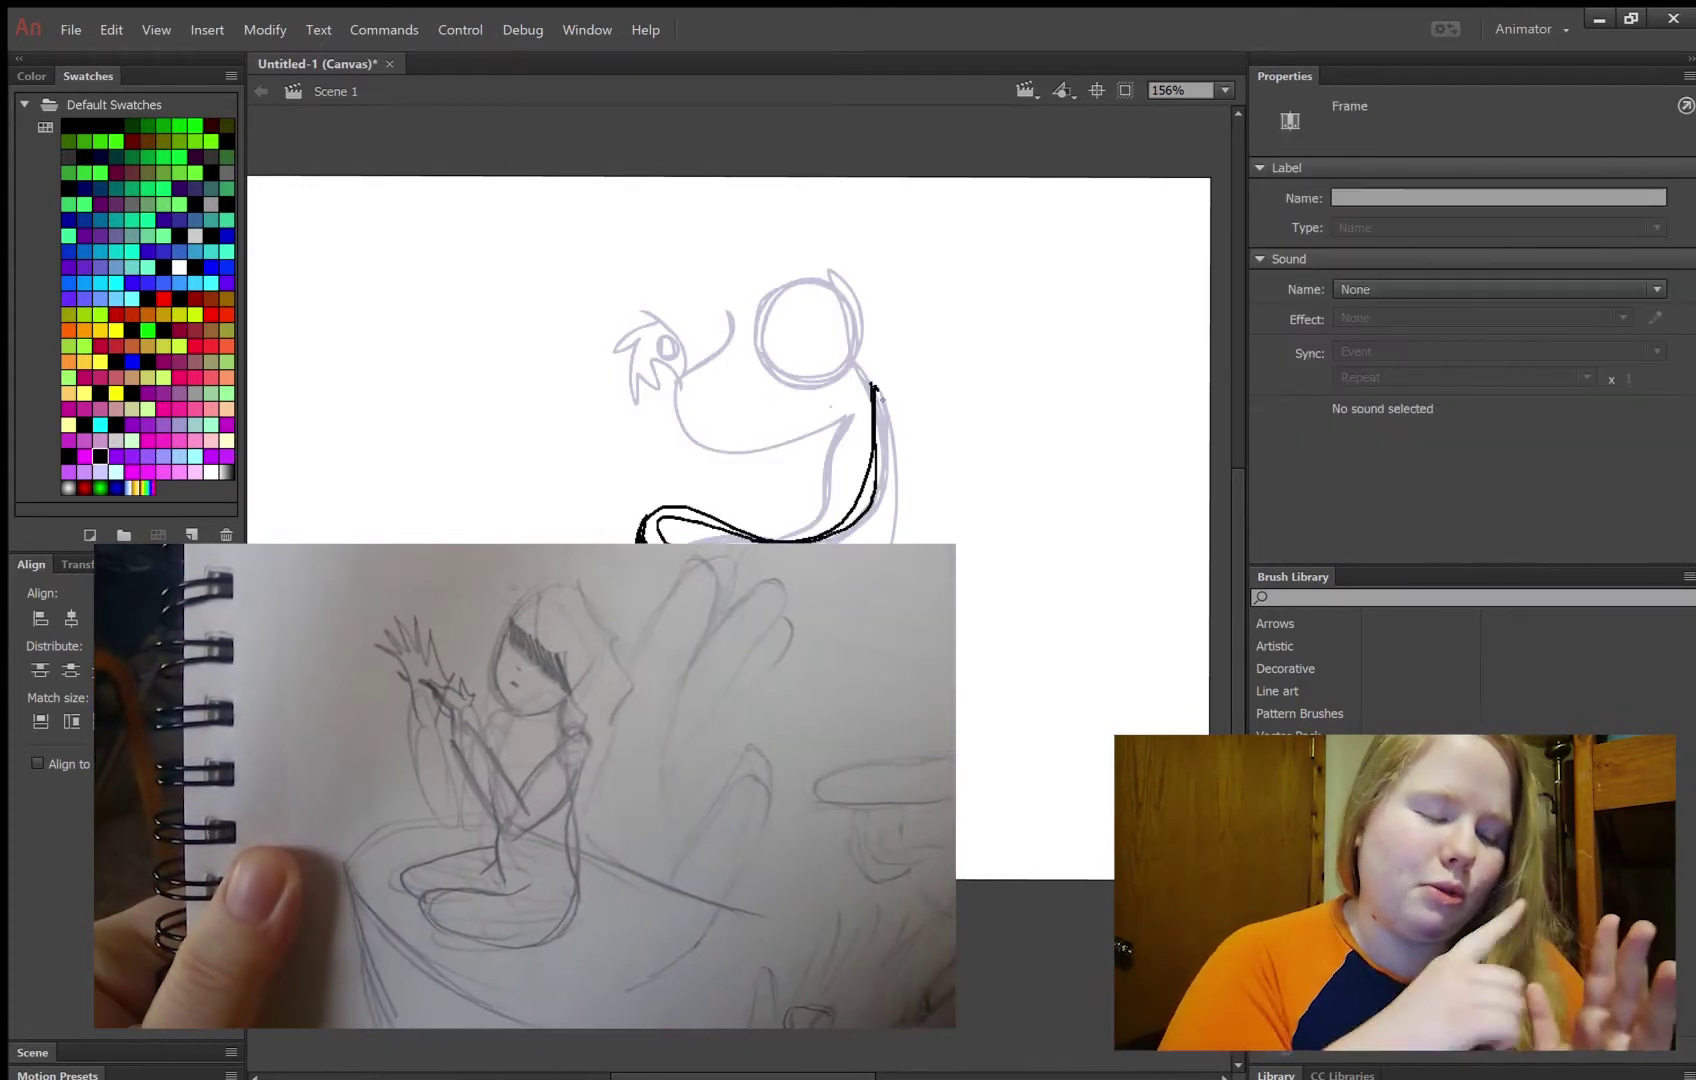
drag(669, 338, 633, 400)
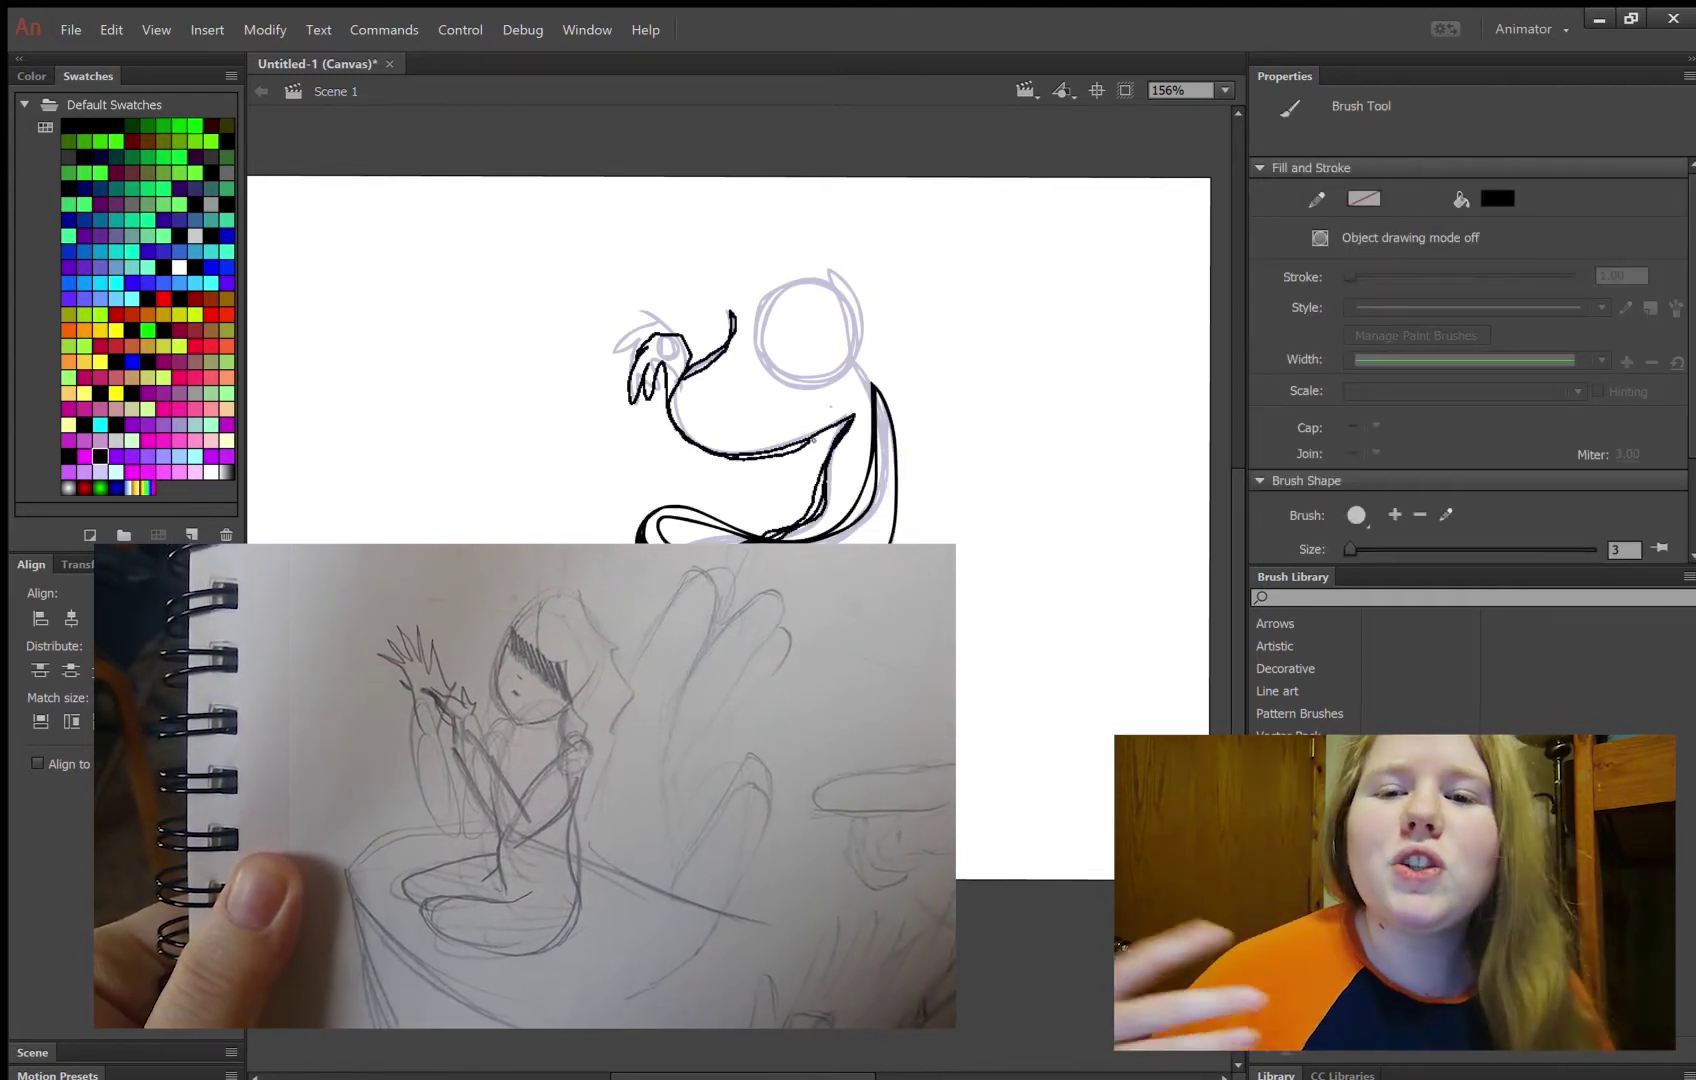
mouse_move(795, 286)
mouse_down()
mouse_move(855, 347)
mouse_move(749, 331)
mouse_up()
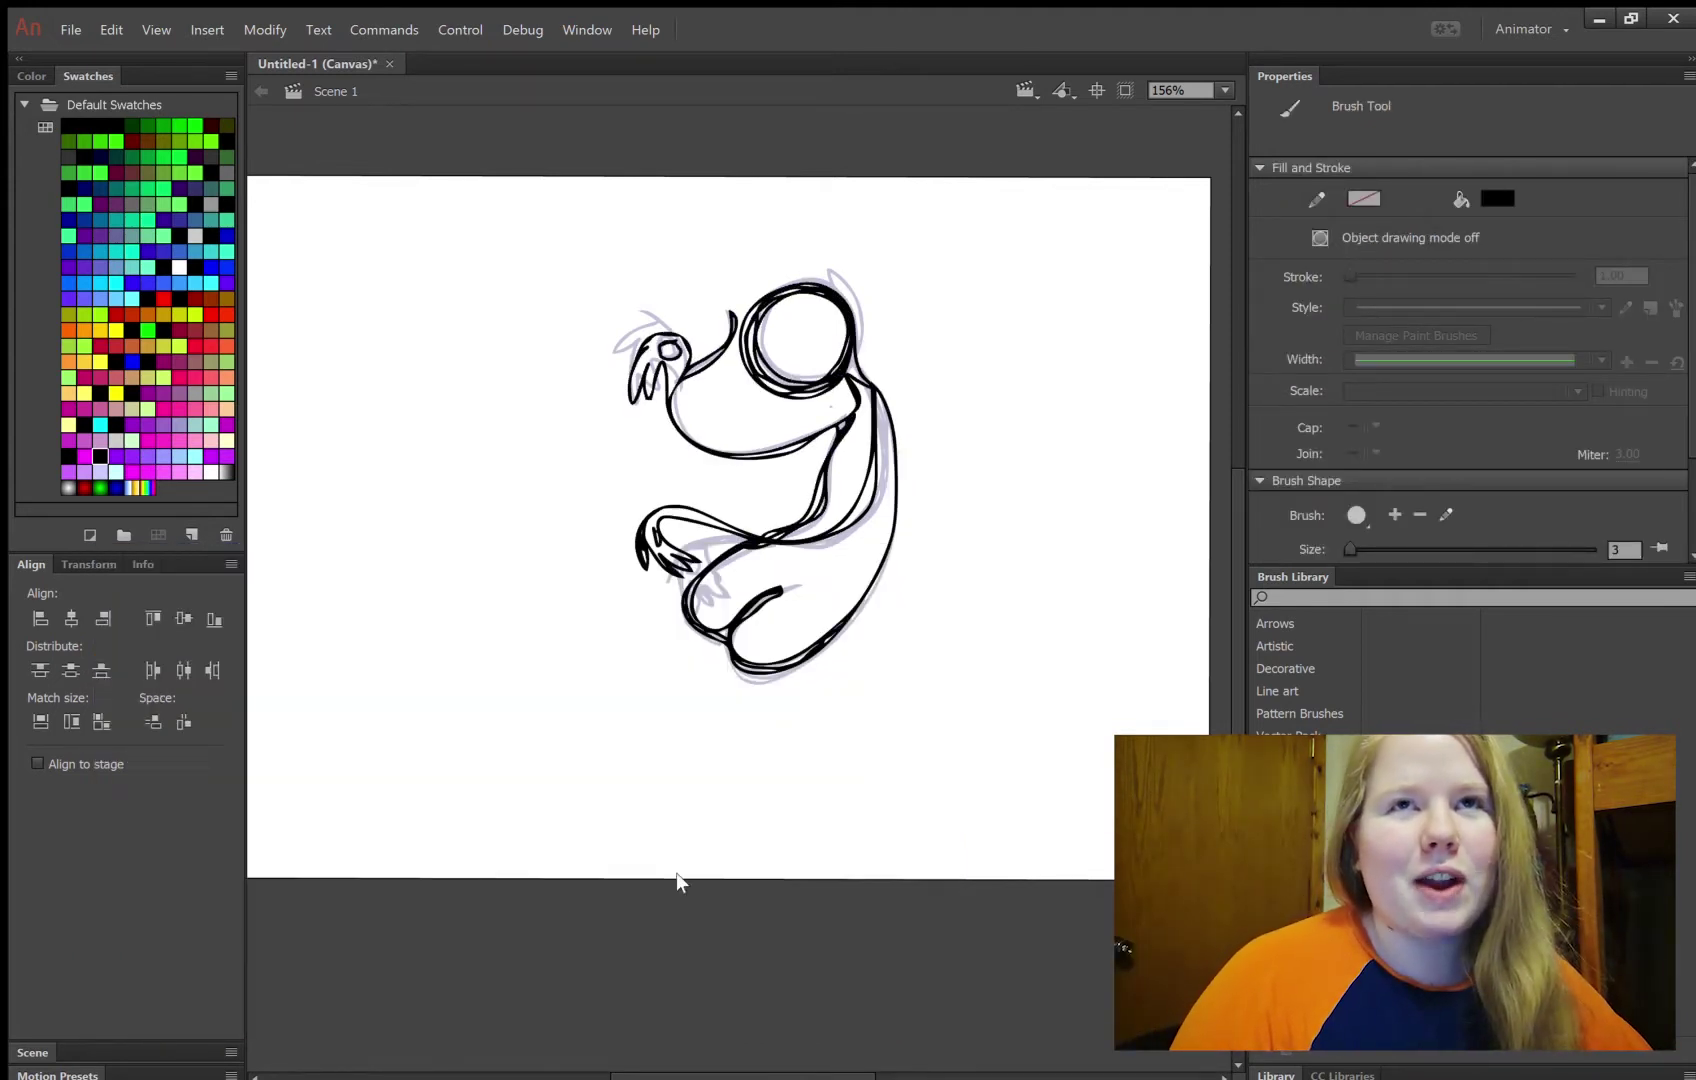
In a new keyframe, ink the head, body edges and the fingers of both hands
key(F7)
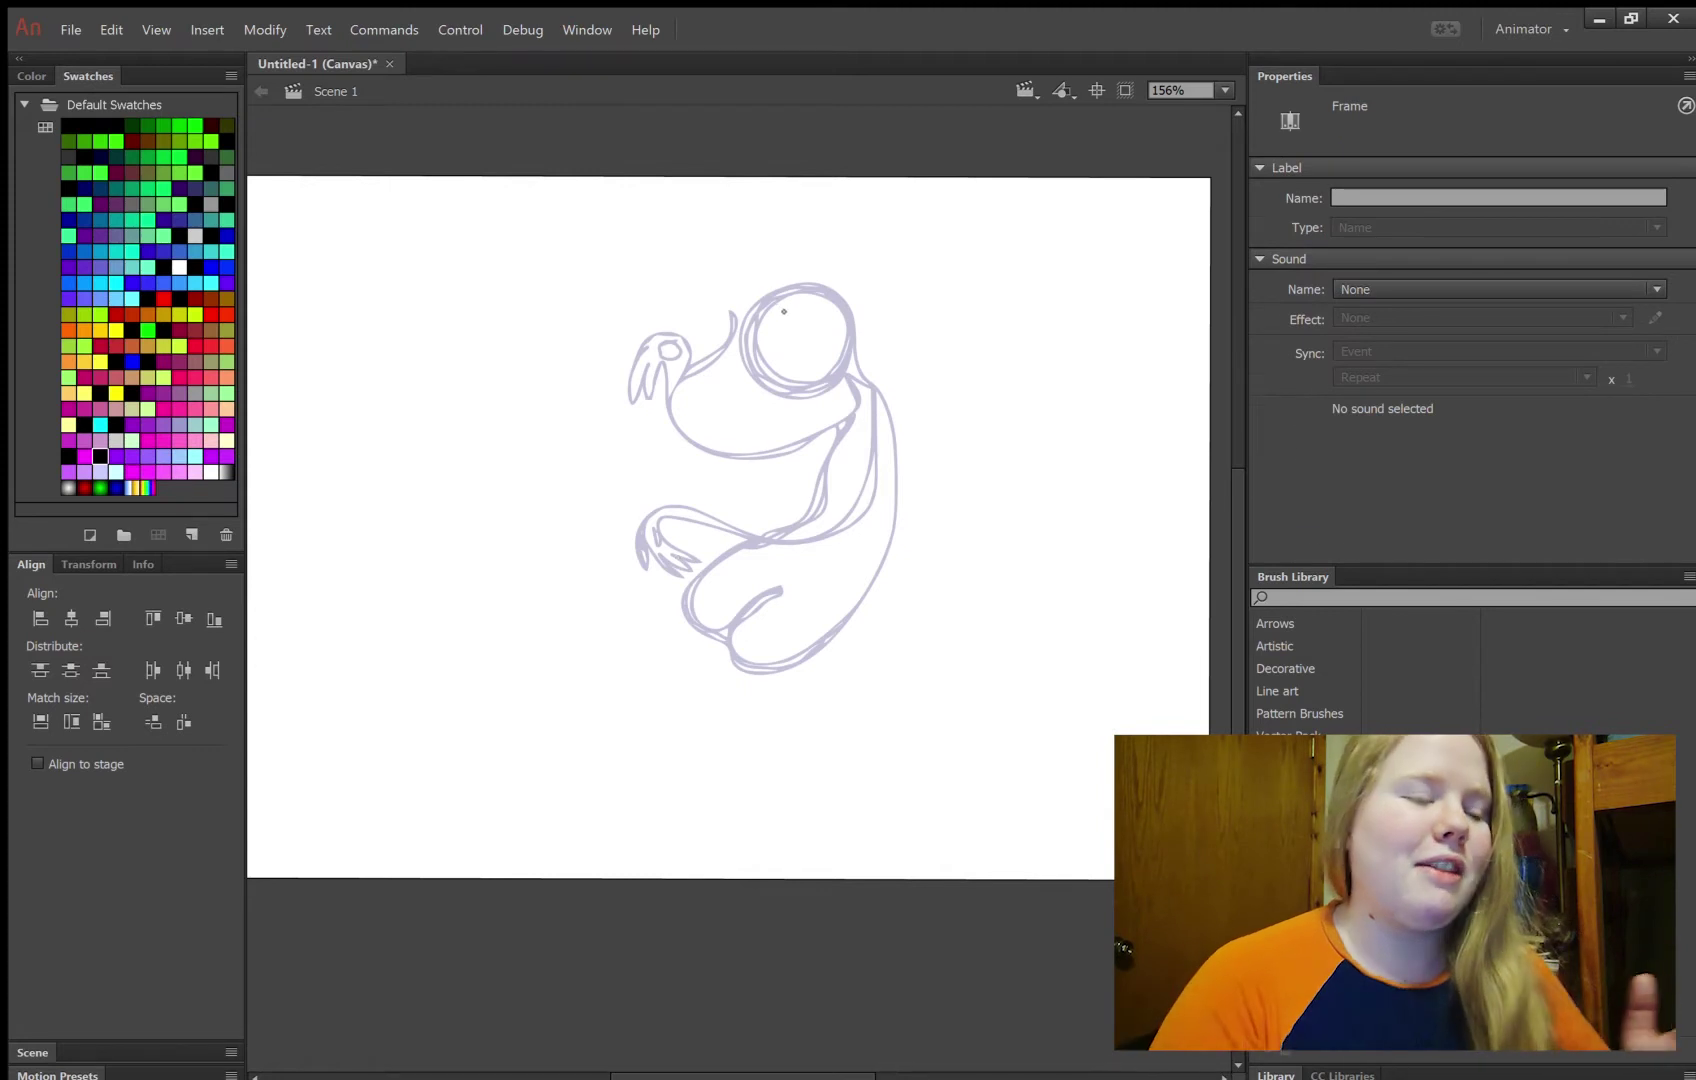
drag(783, 311, 795, 286)
drag(855, 357, 729, 655)
drag(855, 417, 768, 536)
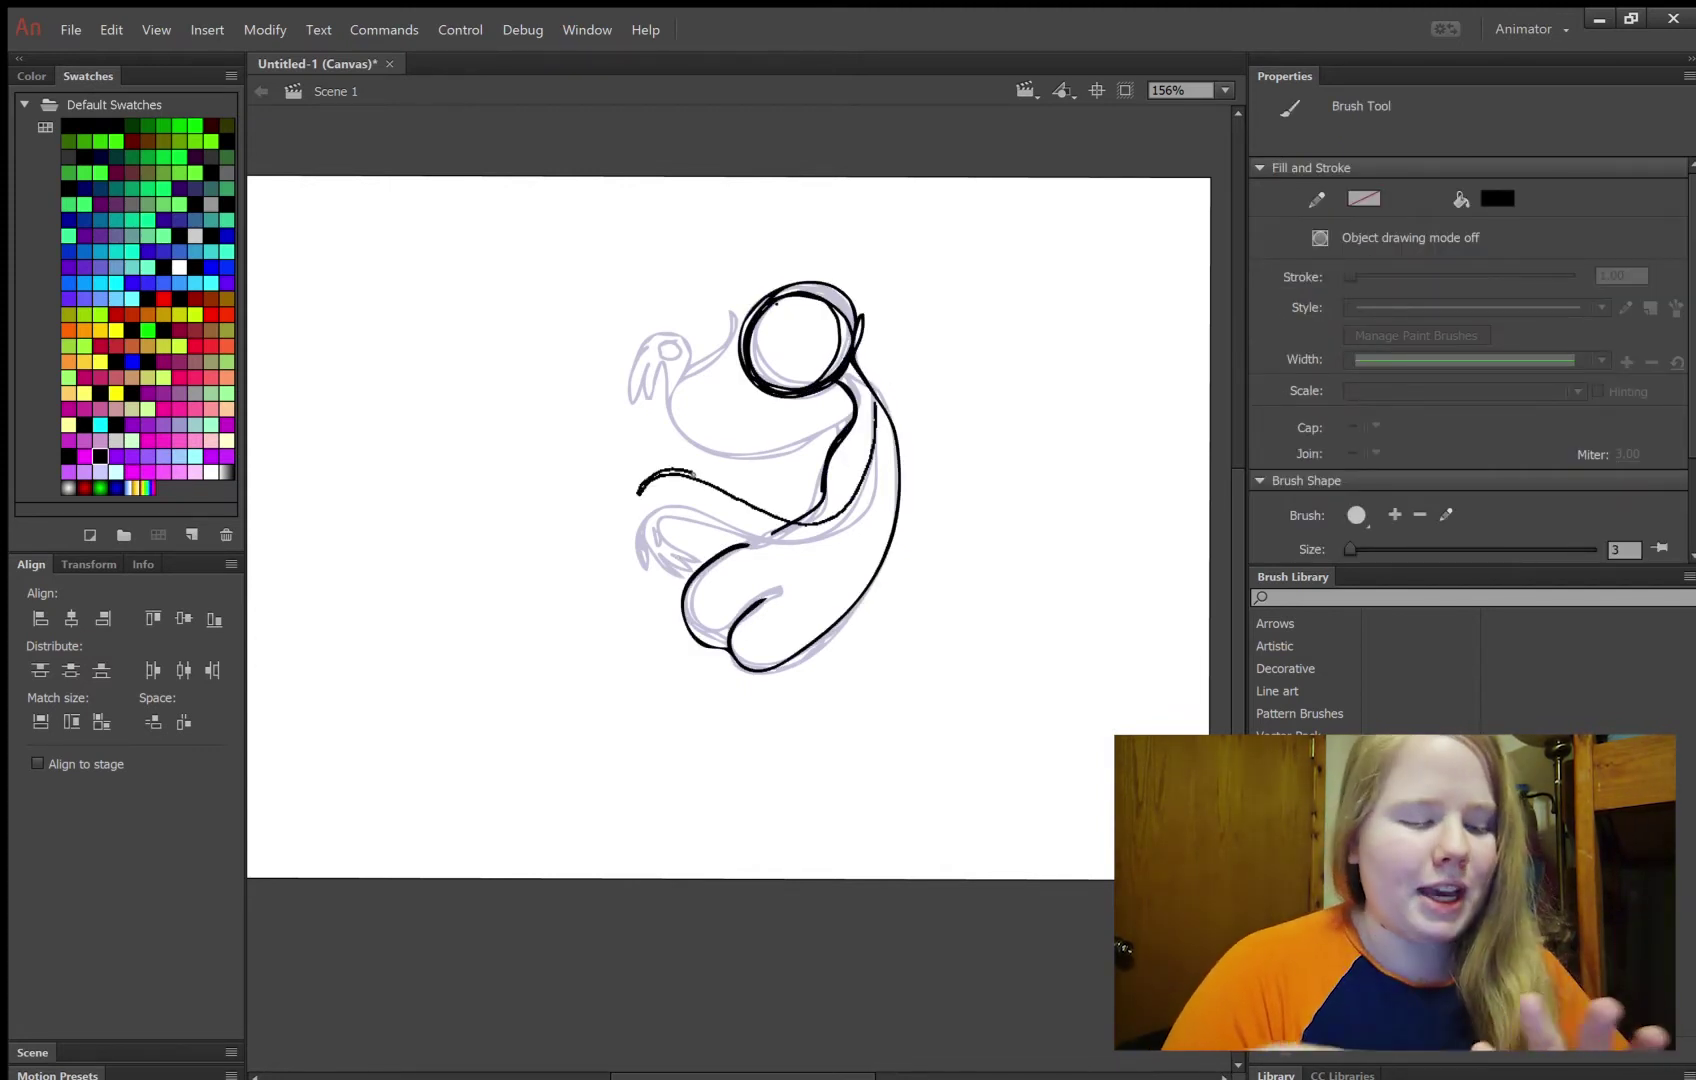
drag(662, 341, 633, 397)
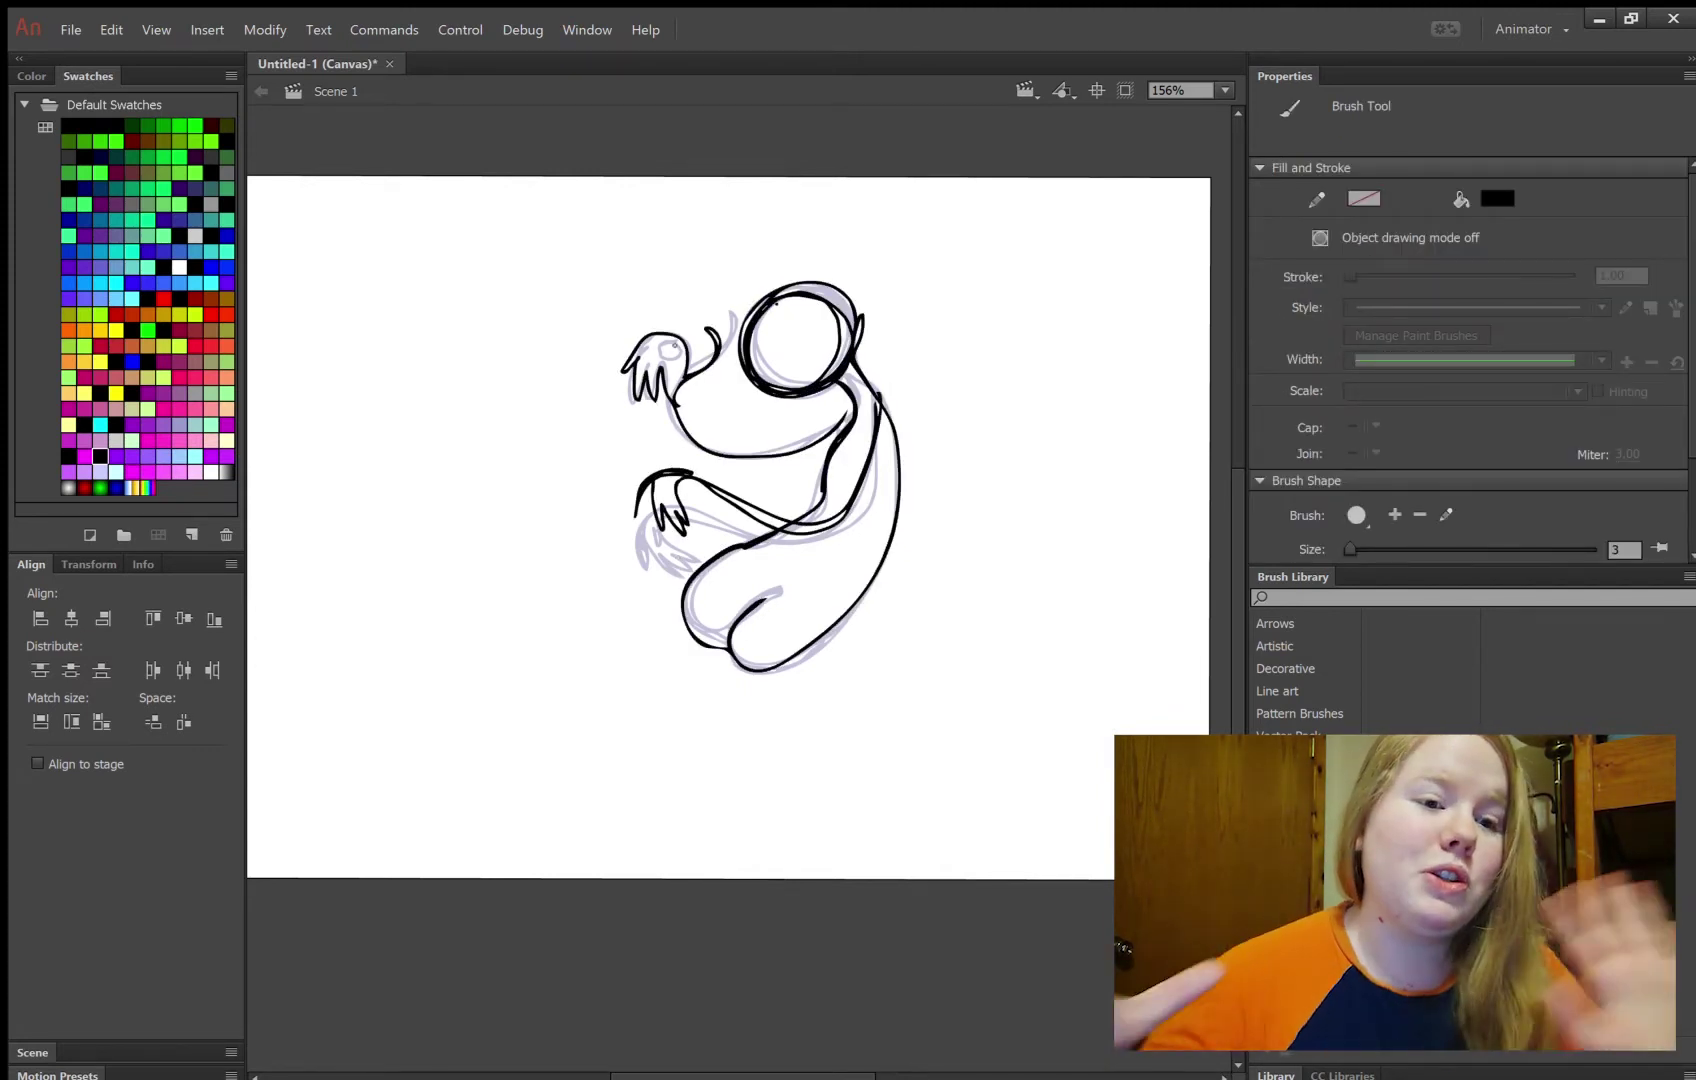
drag(656, 483, 670, 503)
drag(669, 400, 709, 457)
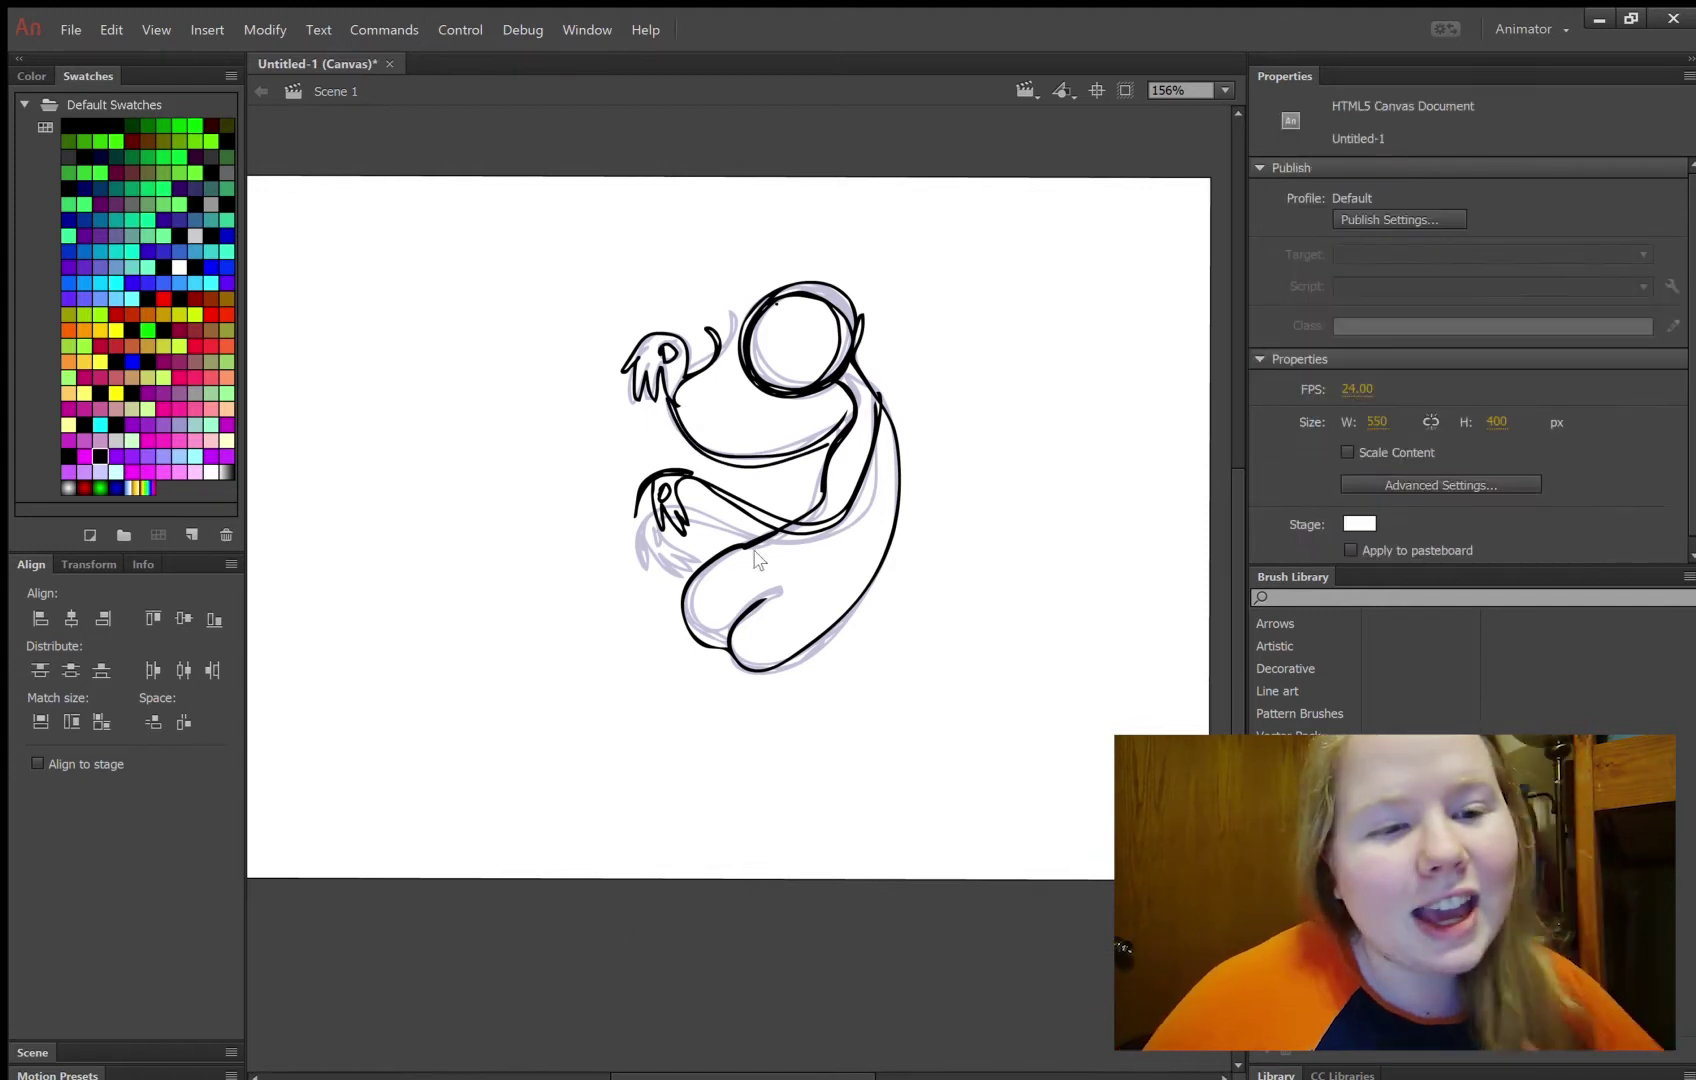
Draw the next frame's reaching arm and head joined to the body, then preview playback
key(F7)
drag(874, 390, 859, 598)
drag(874, 408, 616, 476)
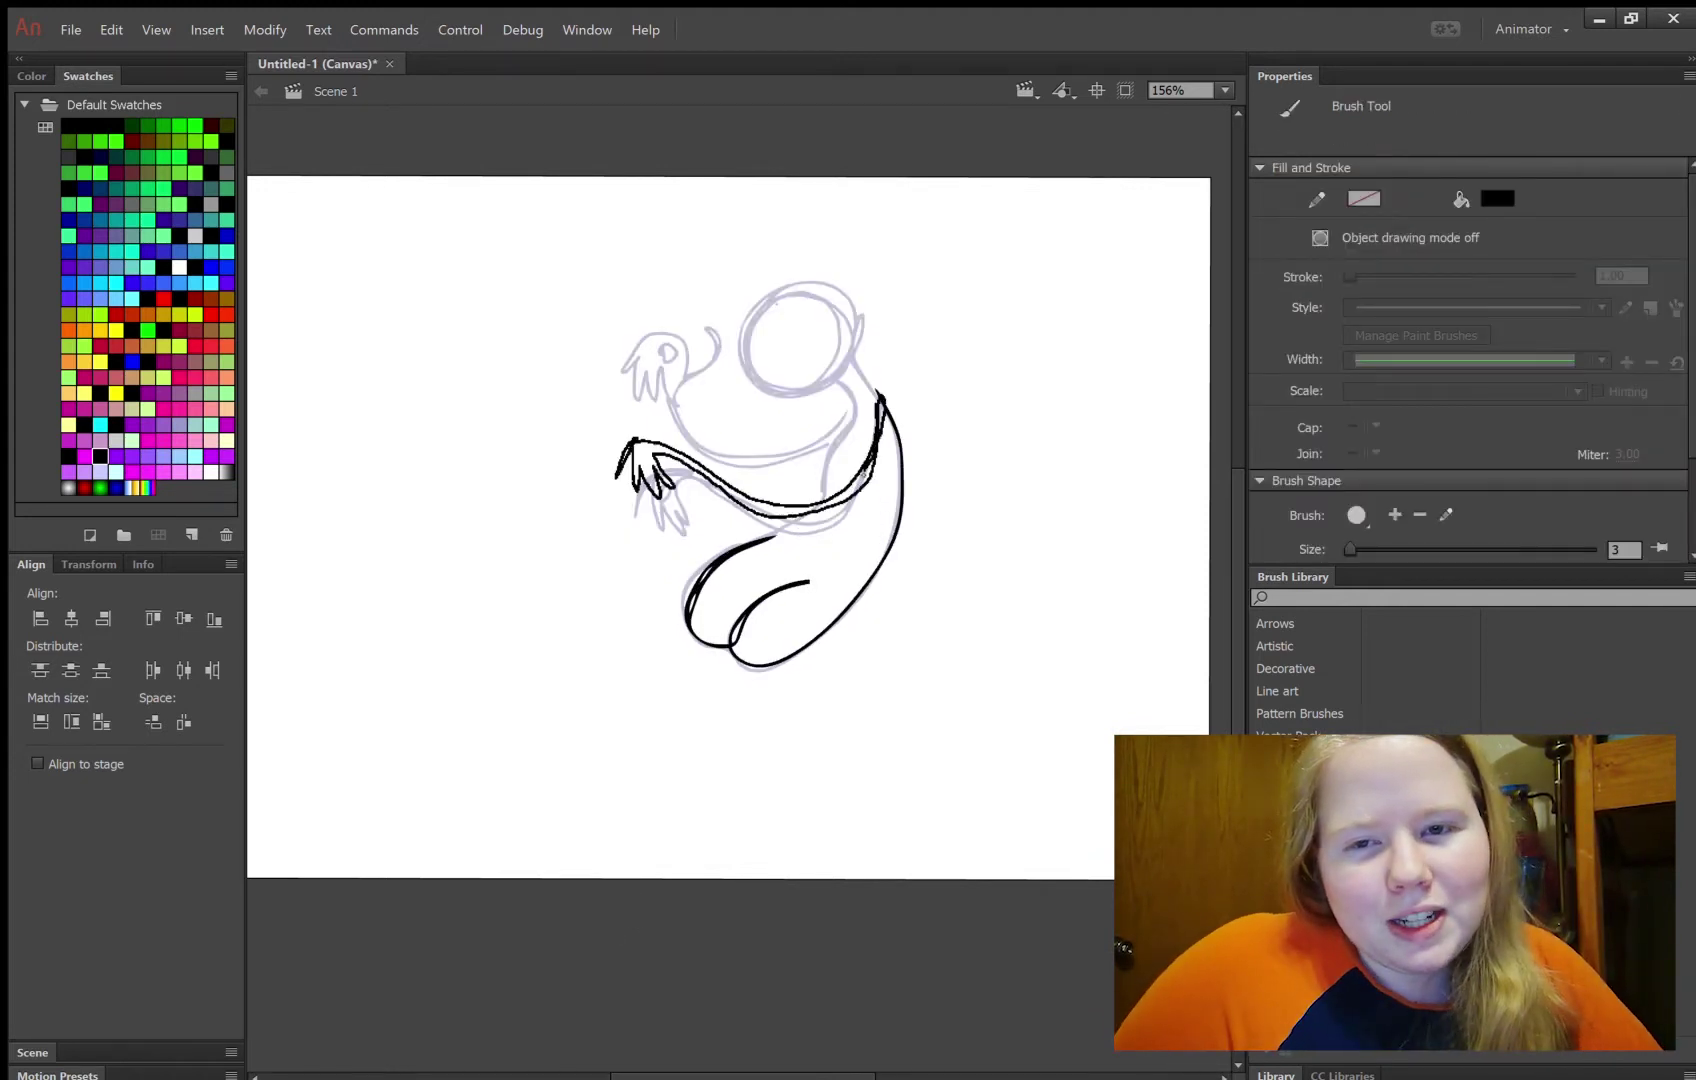
drag(802, 285, 881, 397)
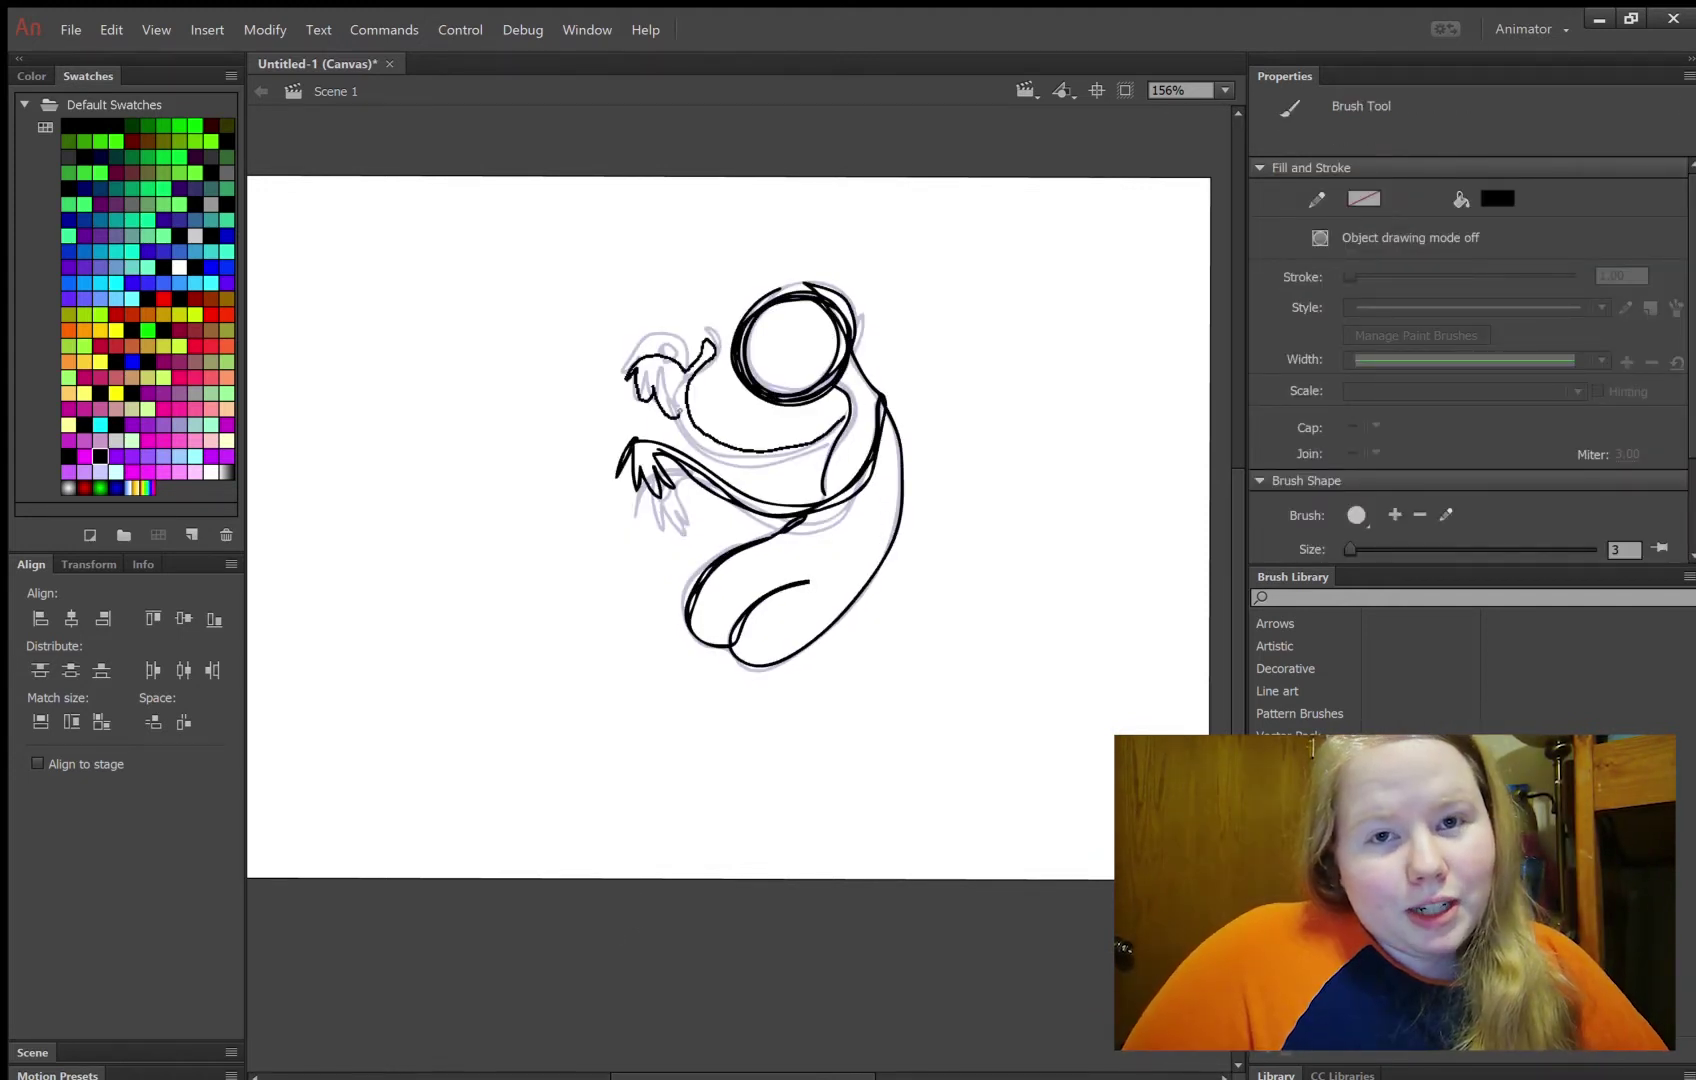
key(Return)
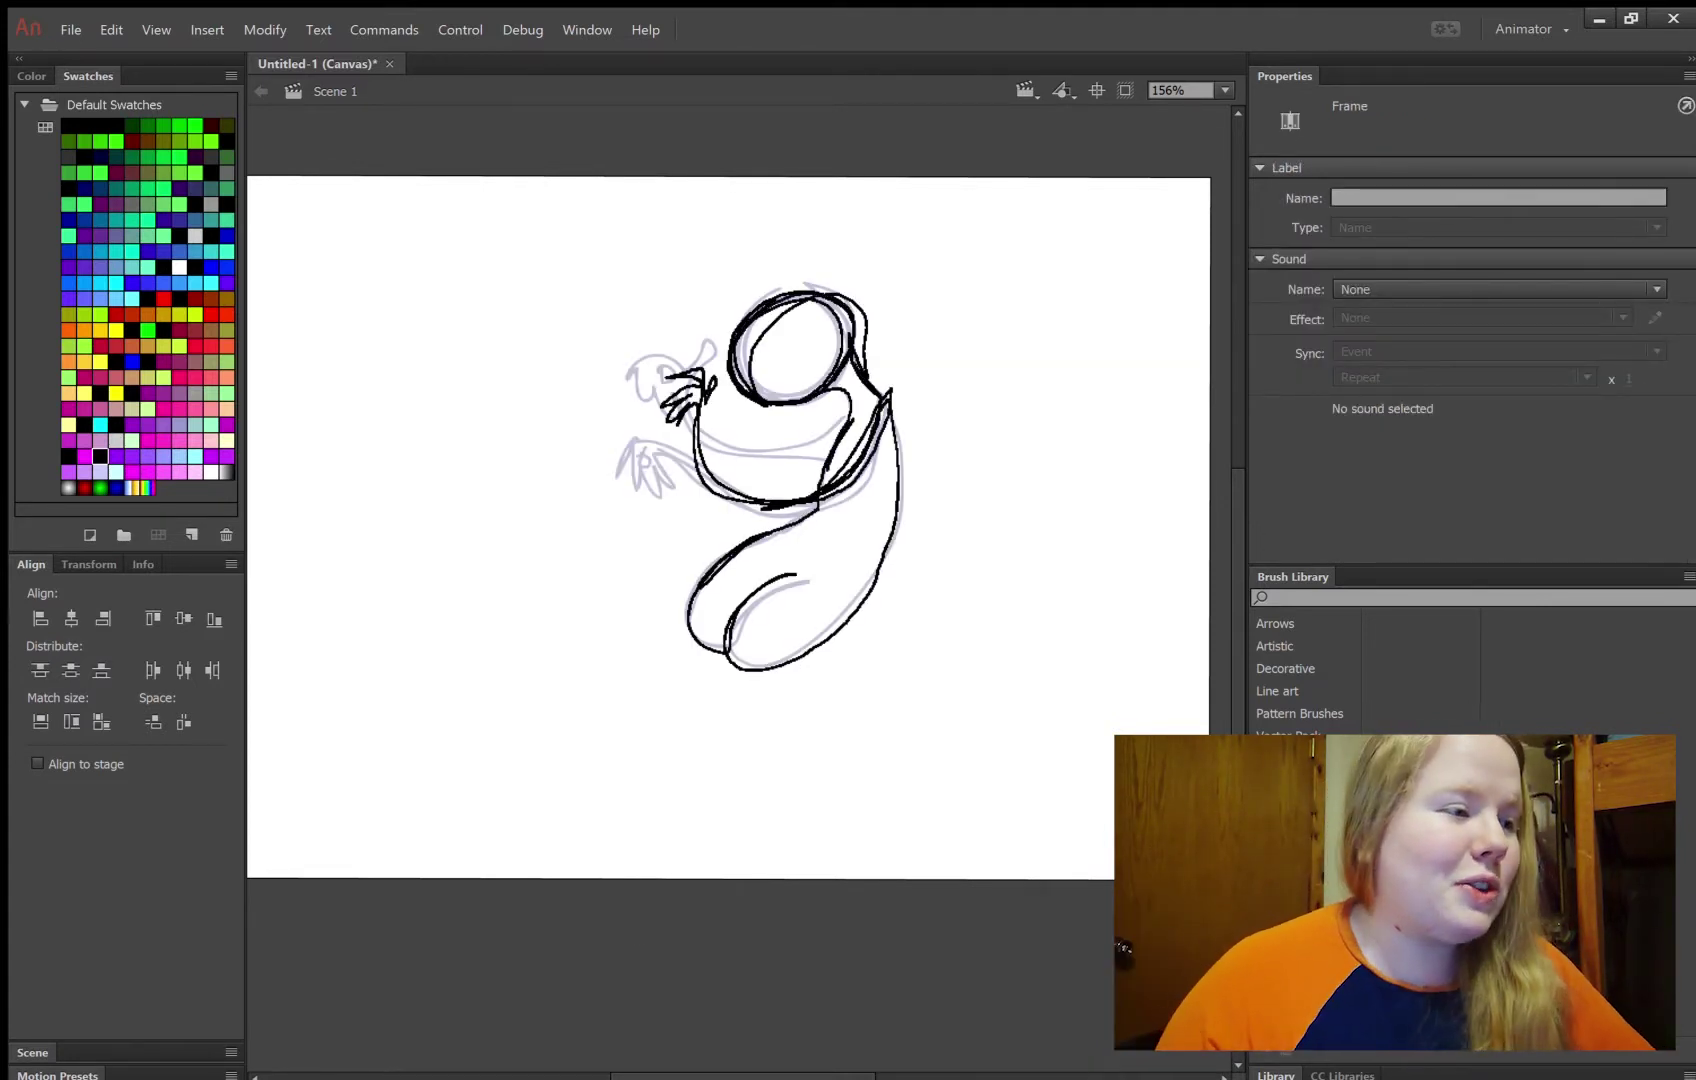
key(b)
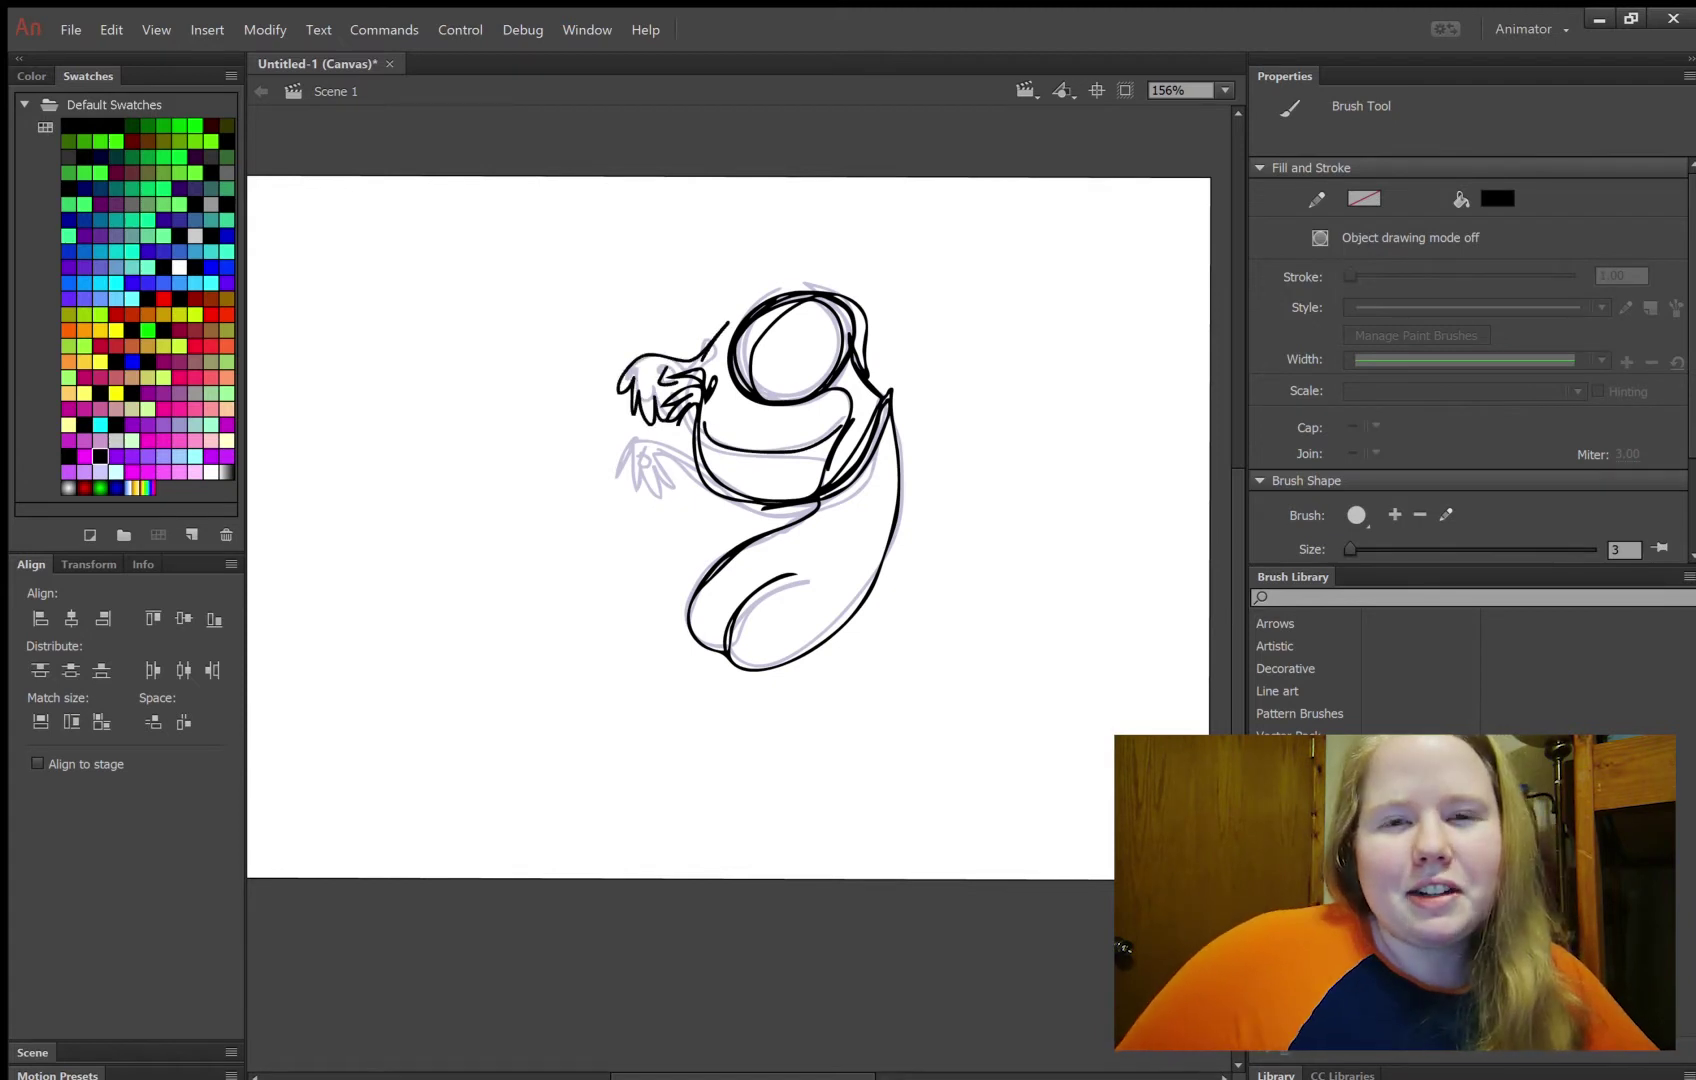
scroll(737, 338, up, 3)
Sketch fingers in a new keyframe, preview playback, then trace the reaching arm and lower body curve
key(F7)
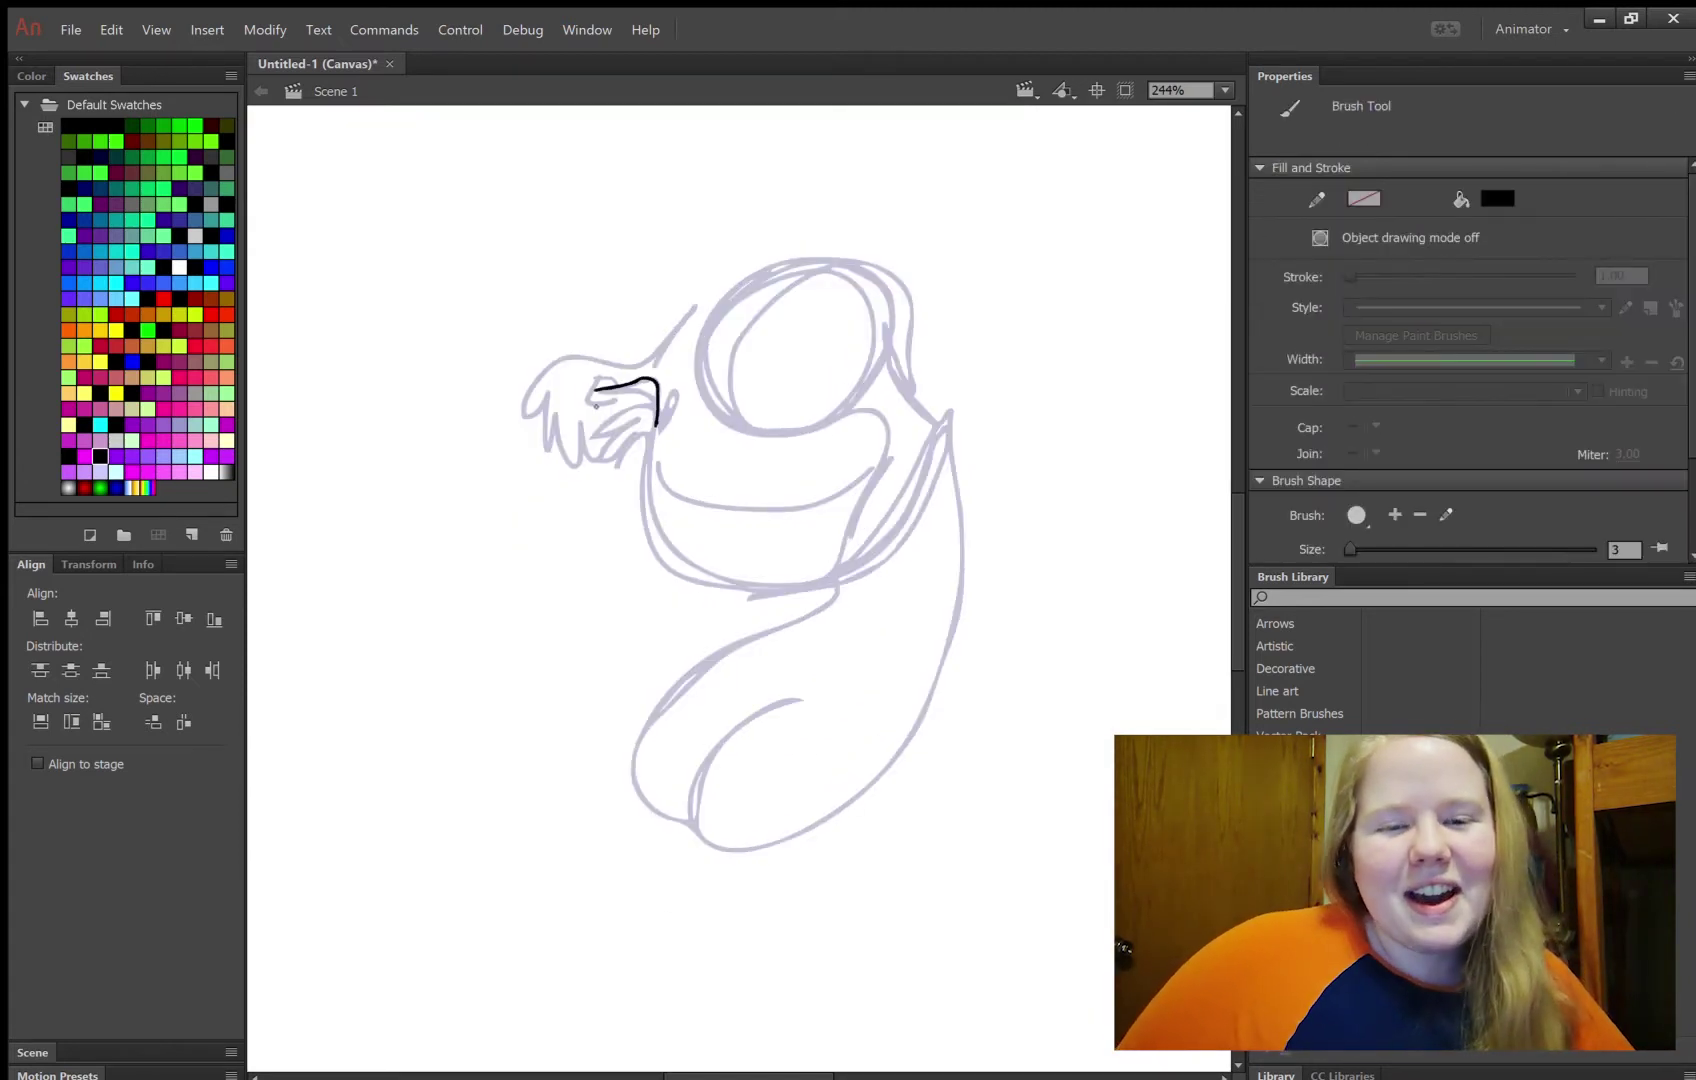
scroll(624, 393, up, 2)
scroll(584, 503, down, 3)
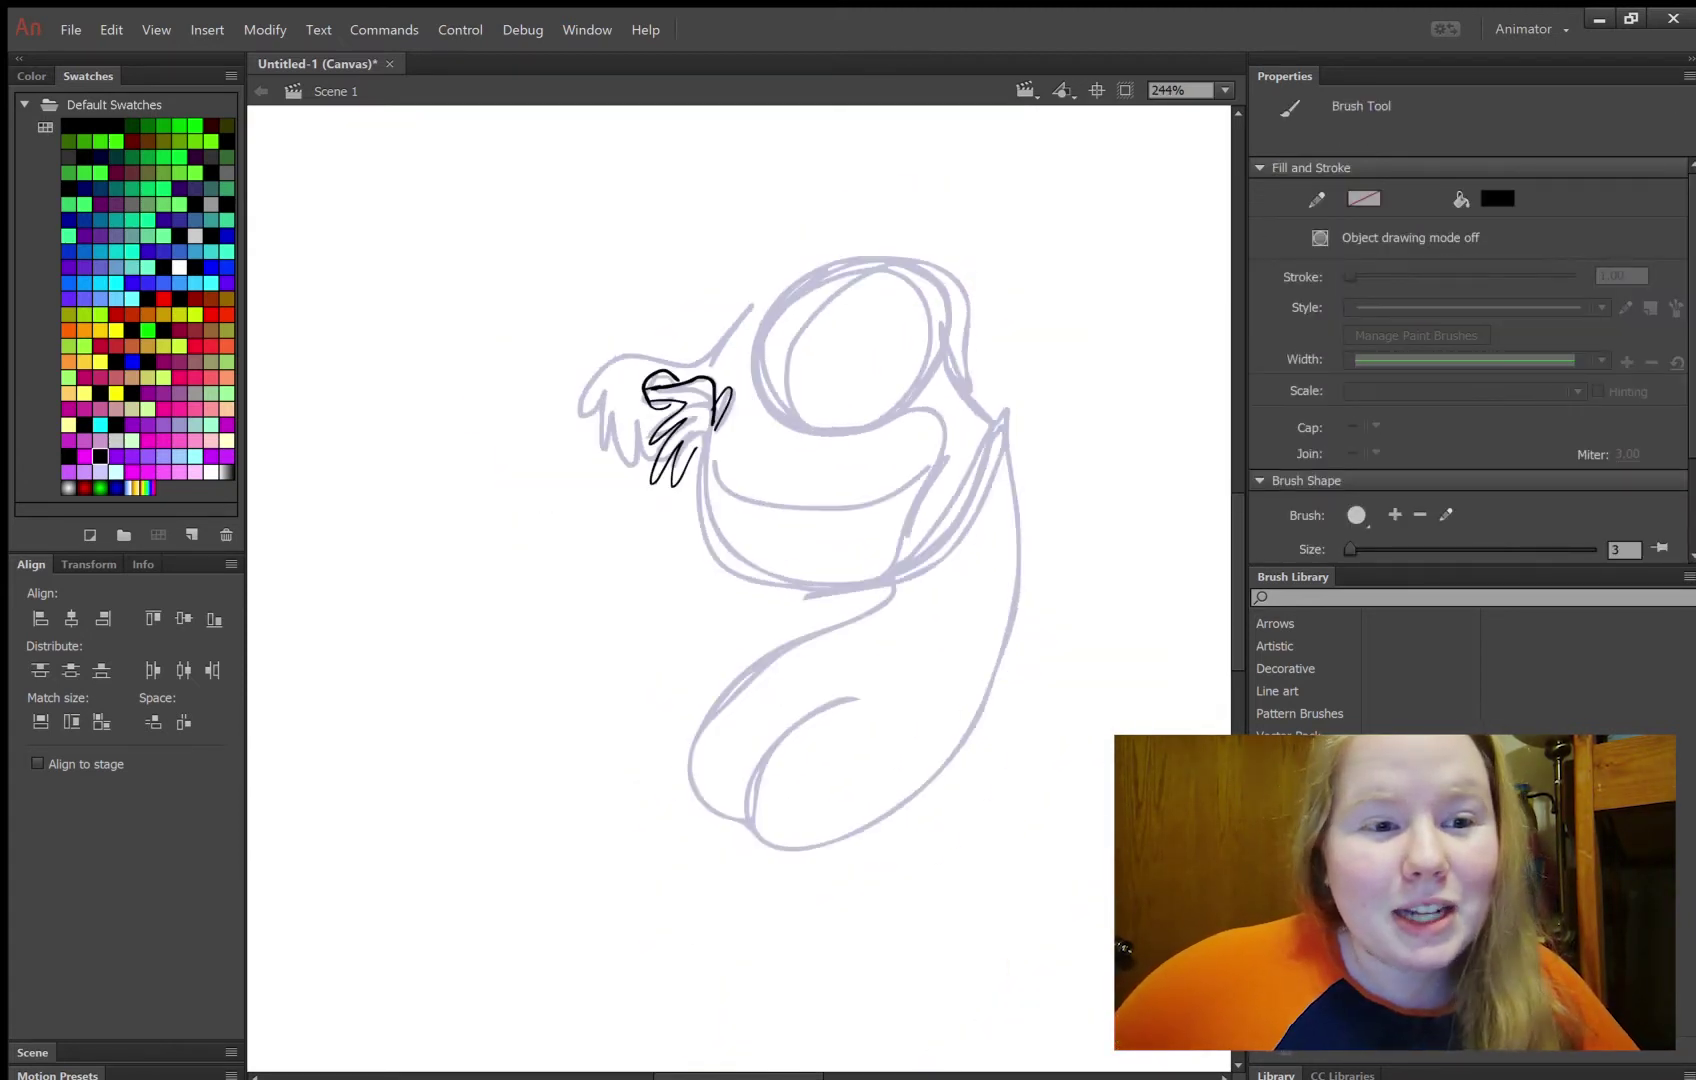
drag(730, 410, 954, 390)
drag(897, 541, 914, 437)
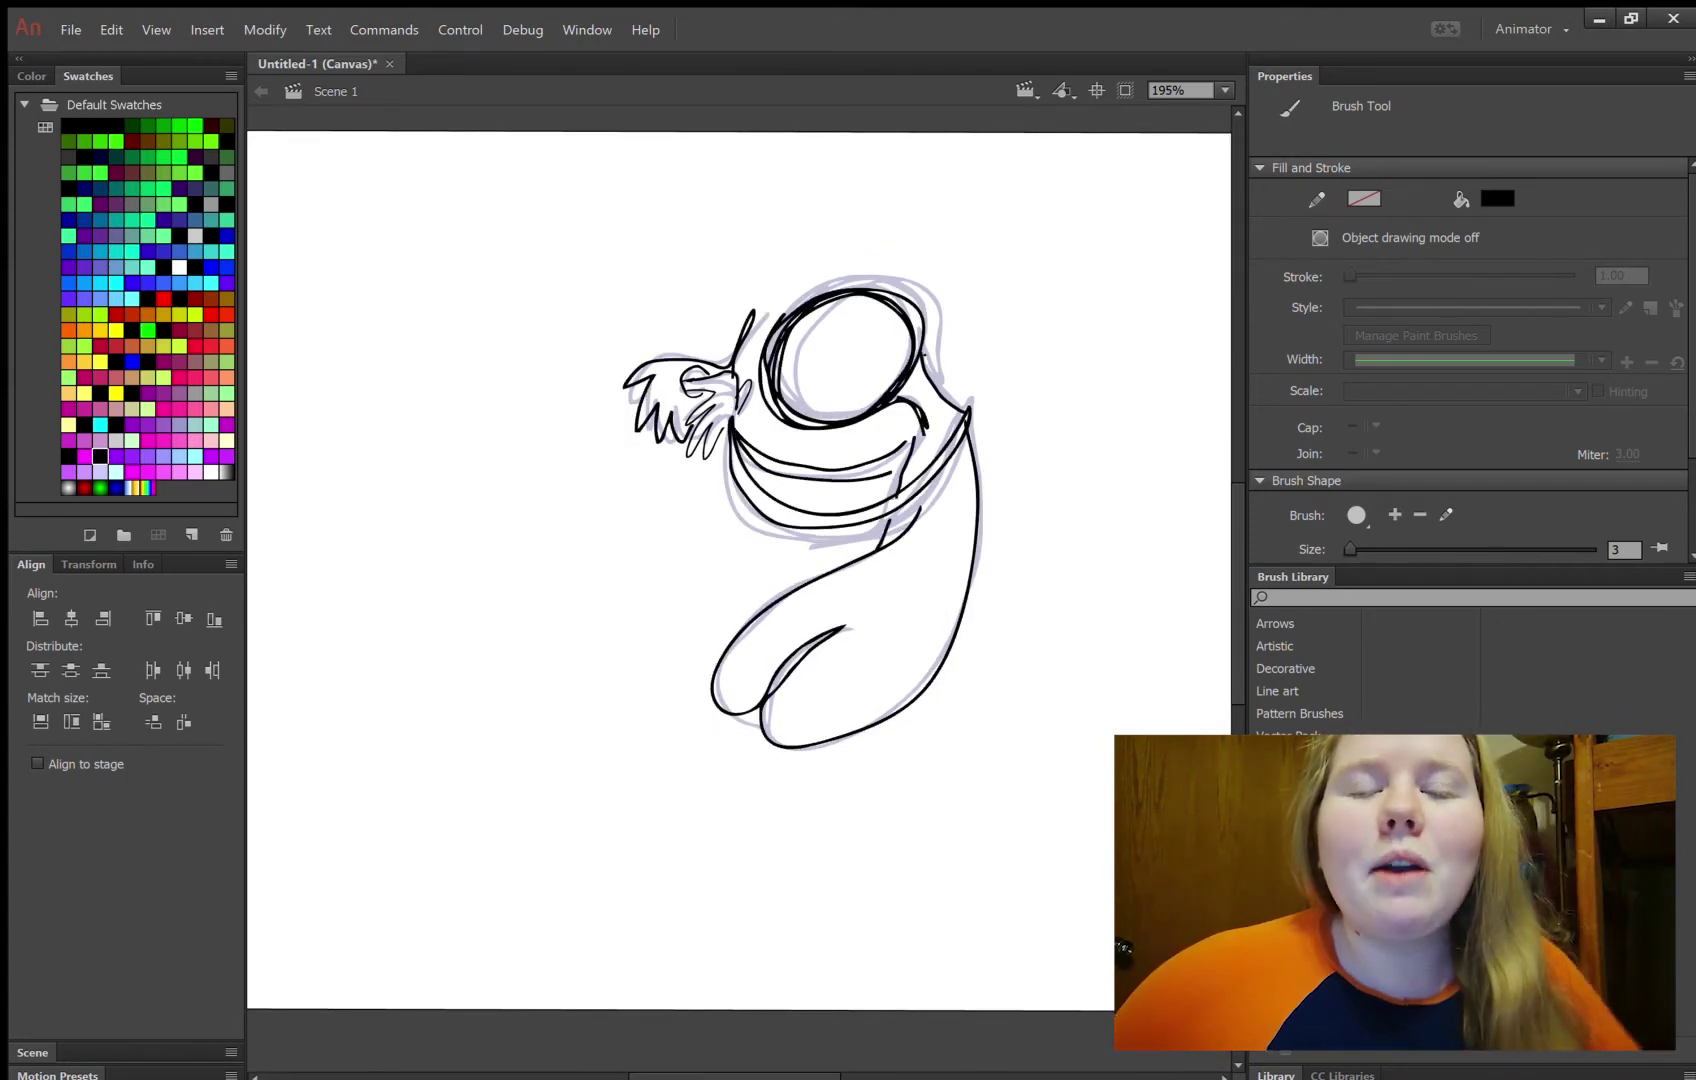
key(Return)
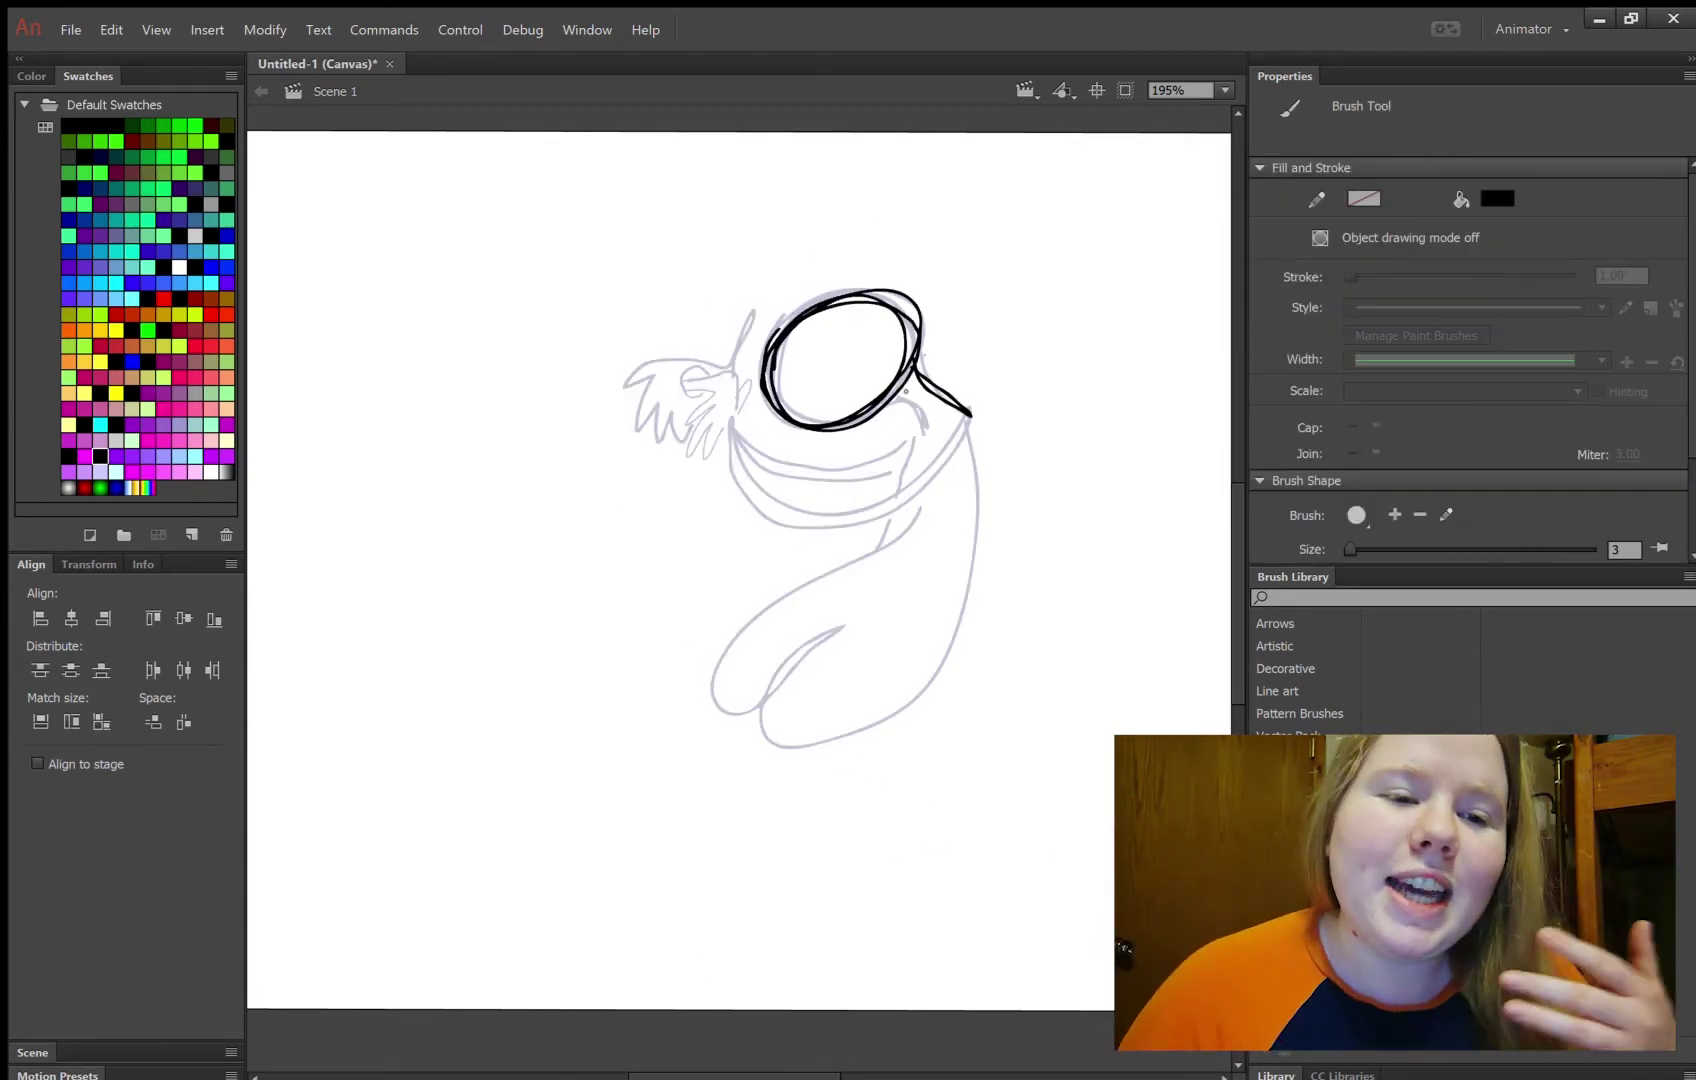
drag(633, 397, 755, 315)
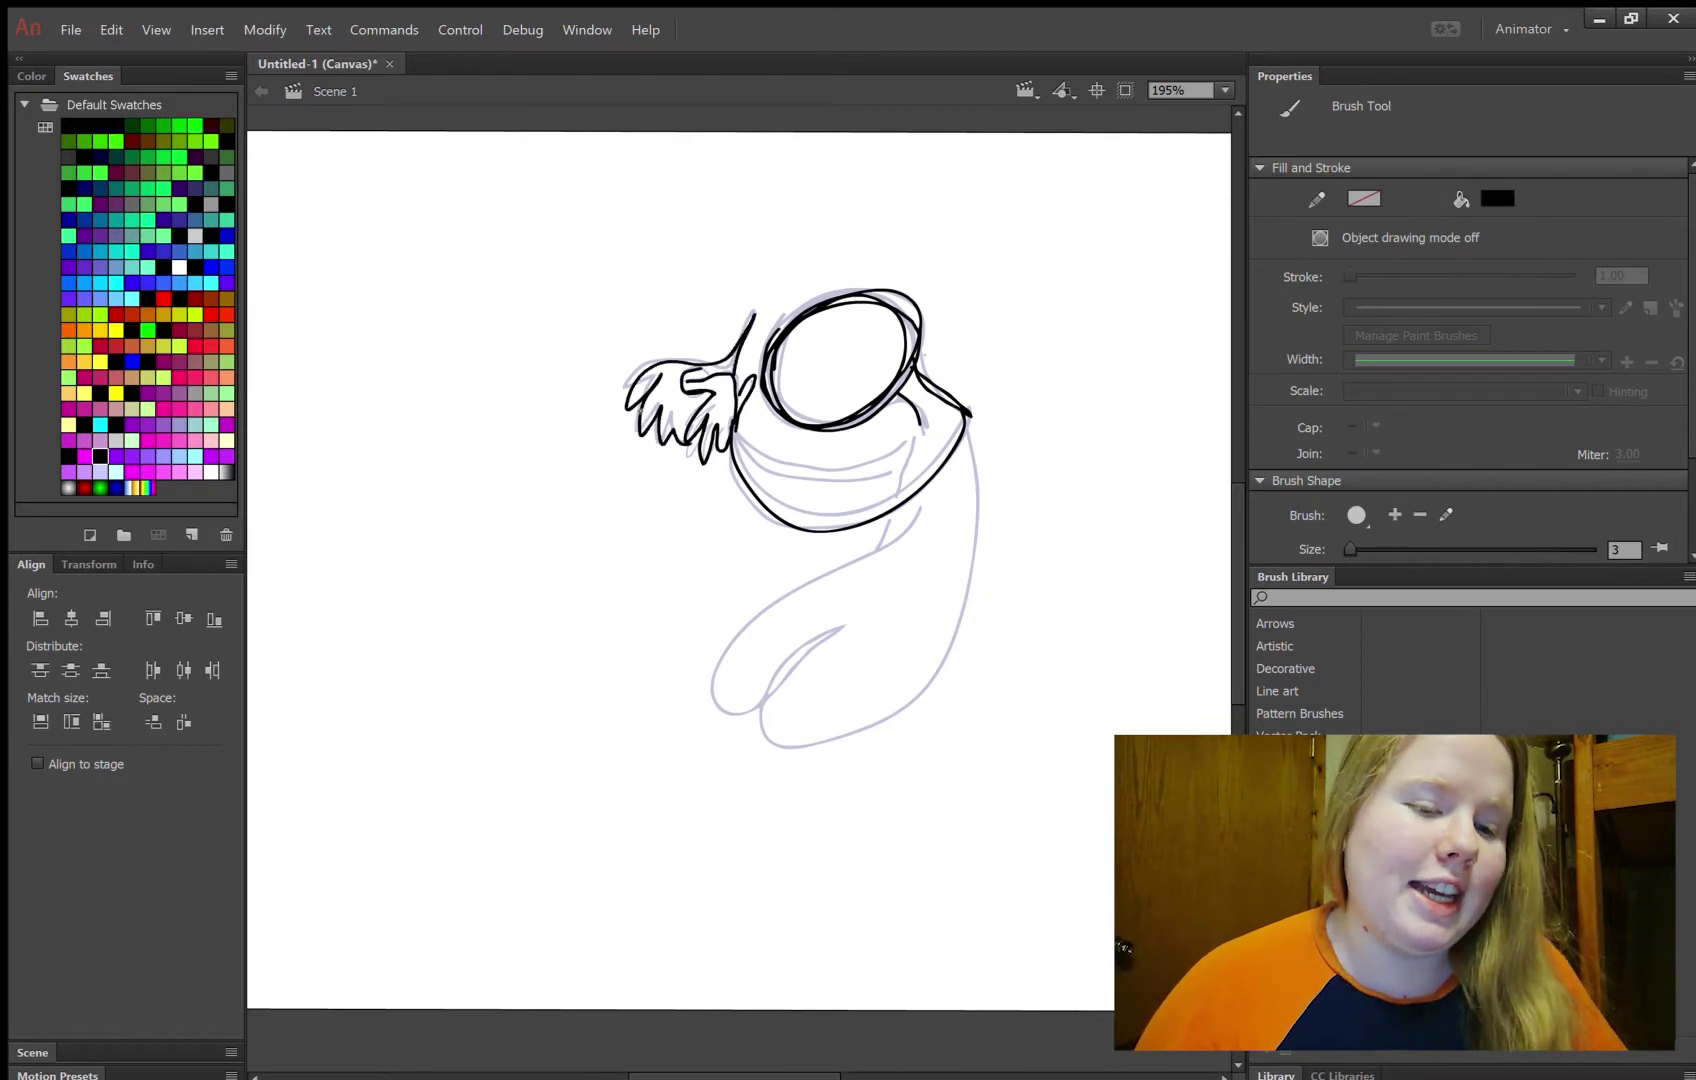
drag(831, 629, 977, 437)
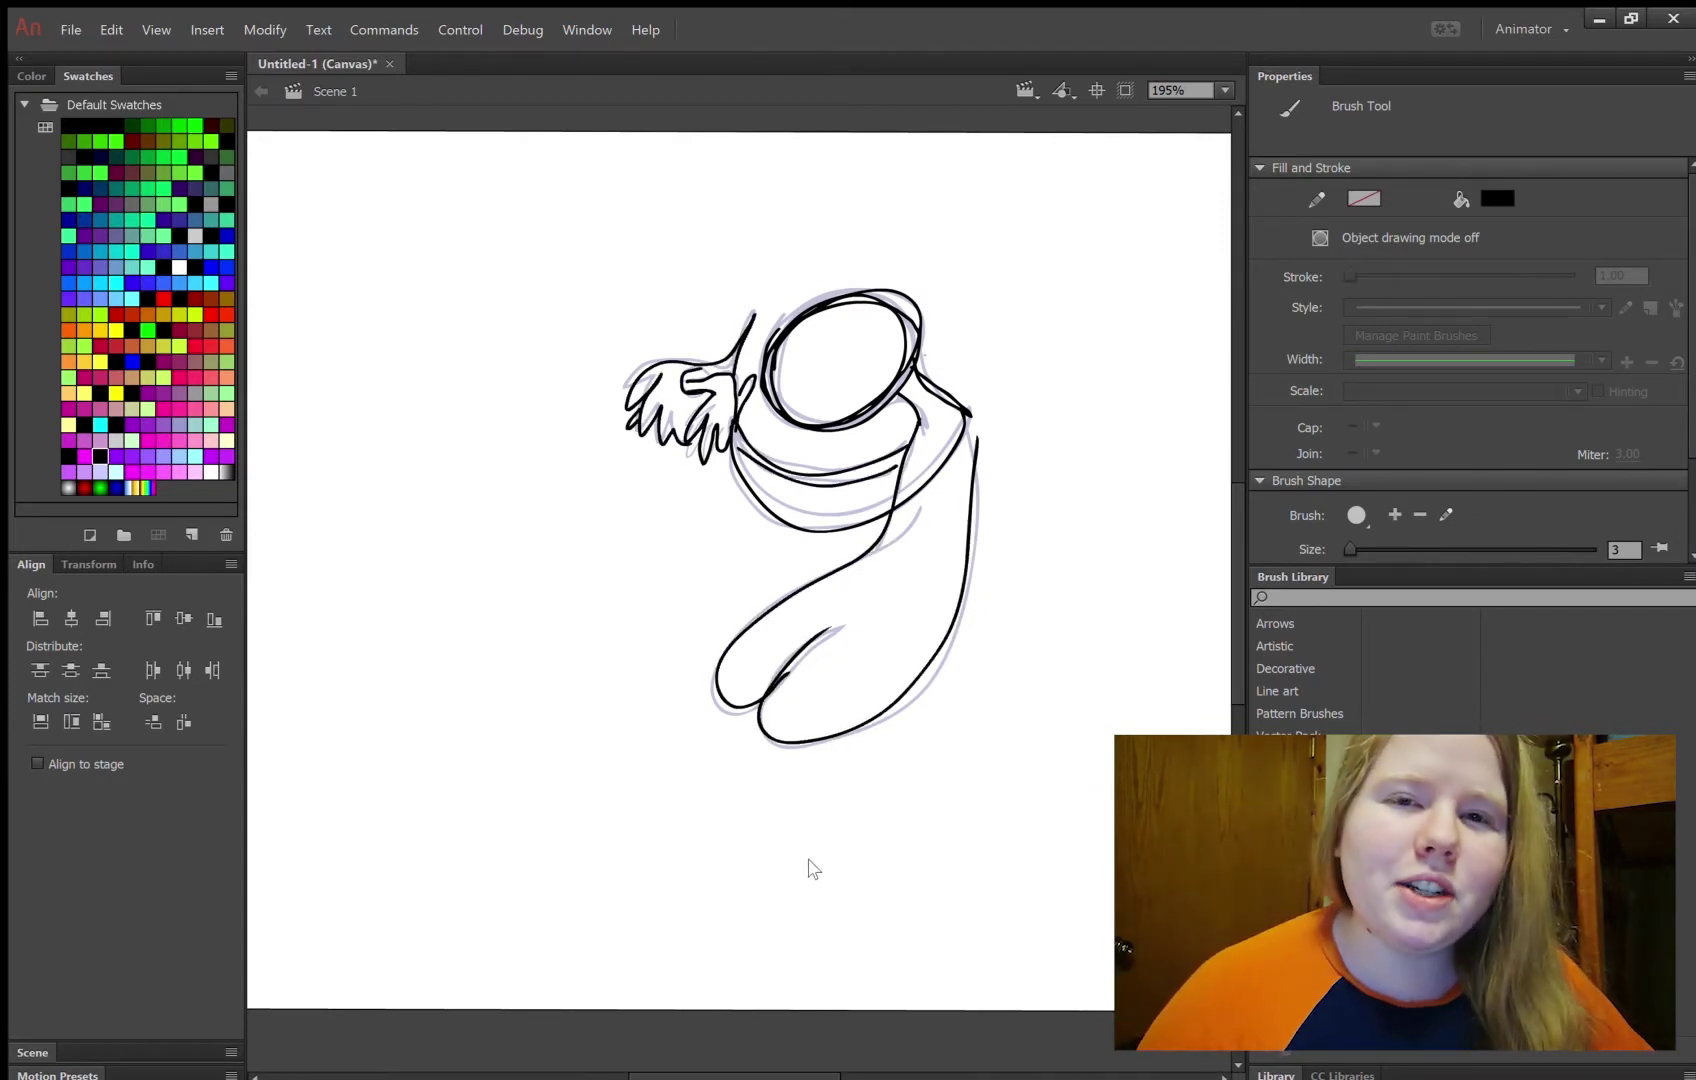
In a new keyframe, trace the hand curve, head circle, body outline and shoulder line
key(F7)
drag(706, 373, 708, 397)
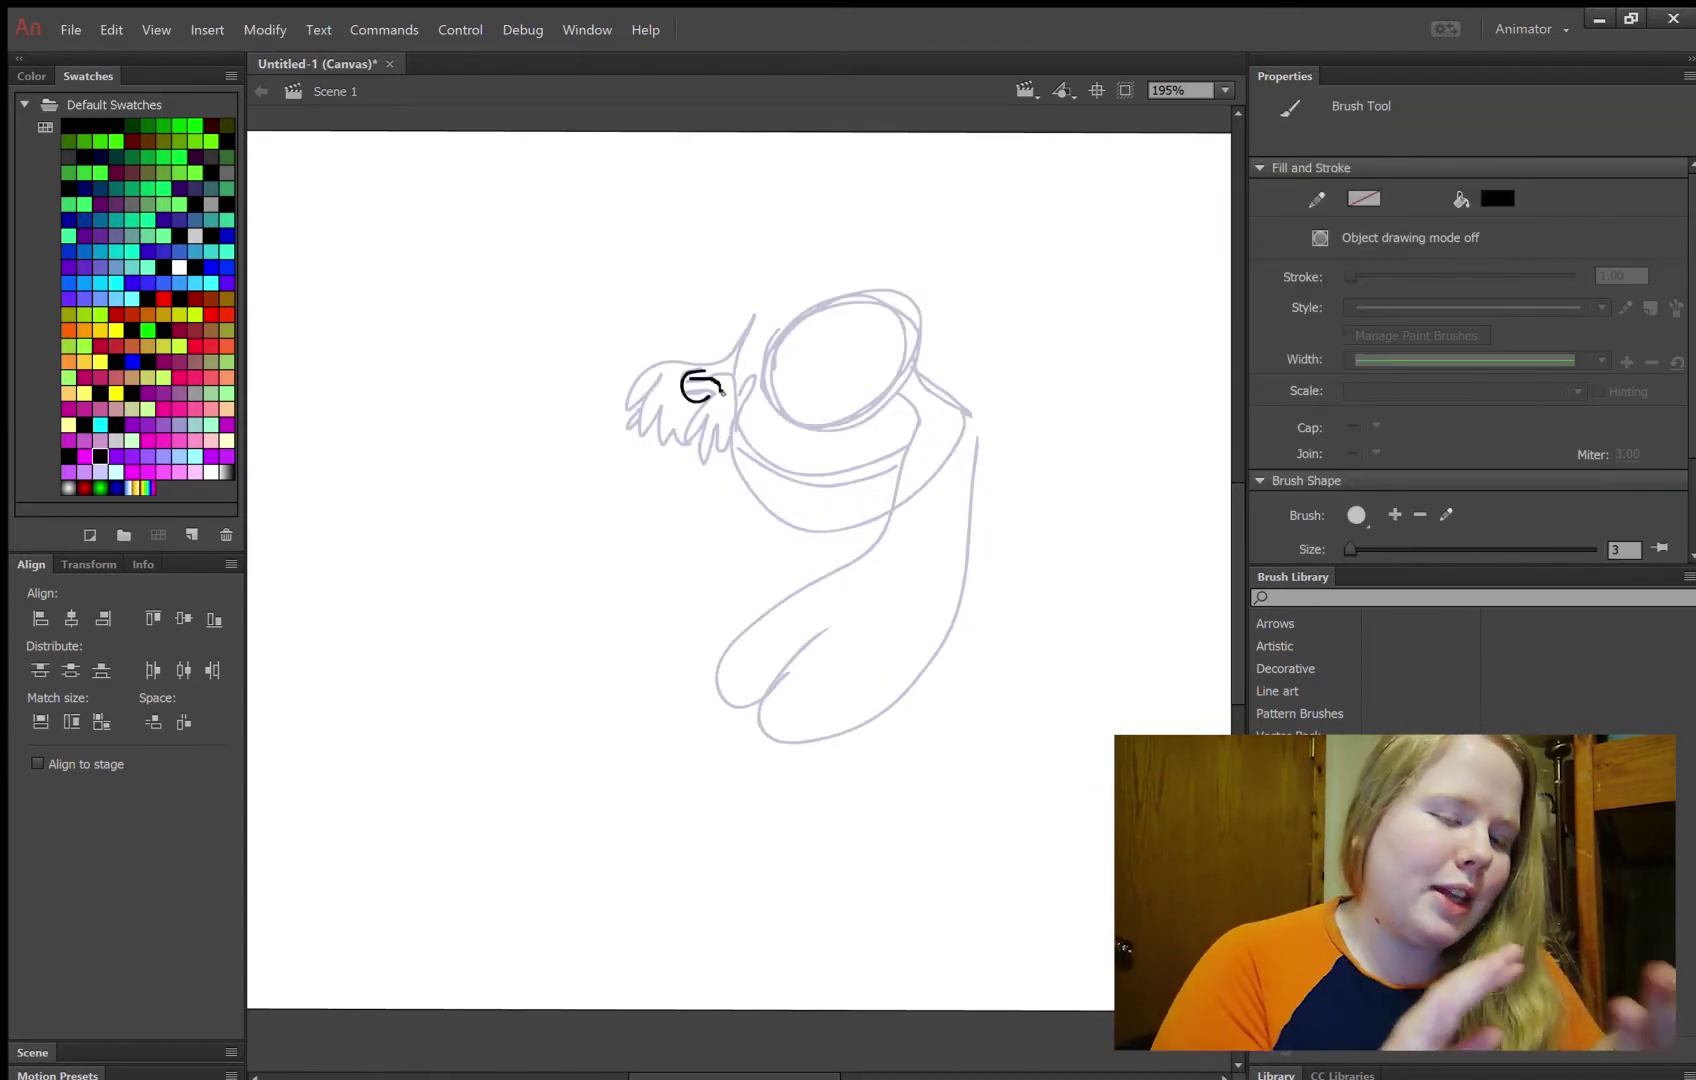
drag(971, 421, 901, 519)
drag(782, 331, 908, 397)
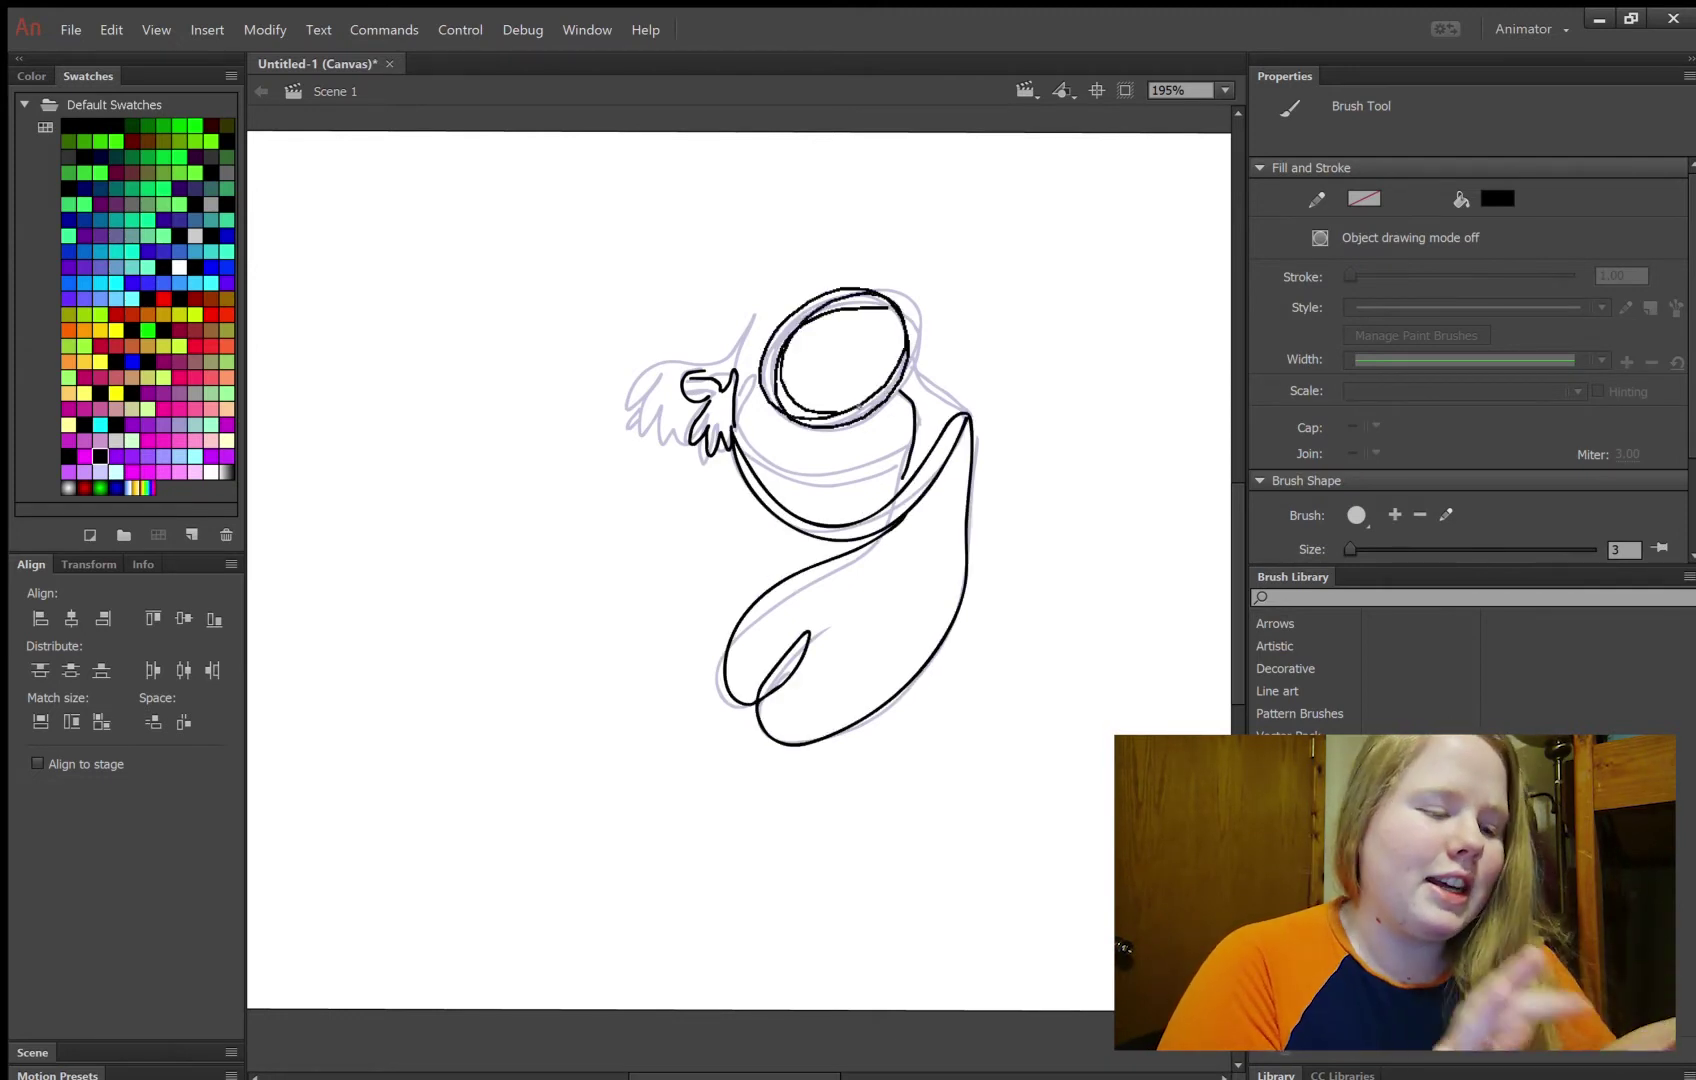
drag(768, 466, 904, 461)
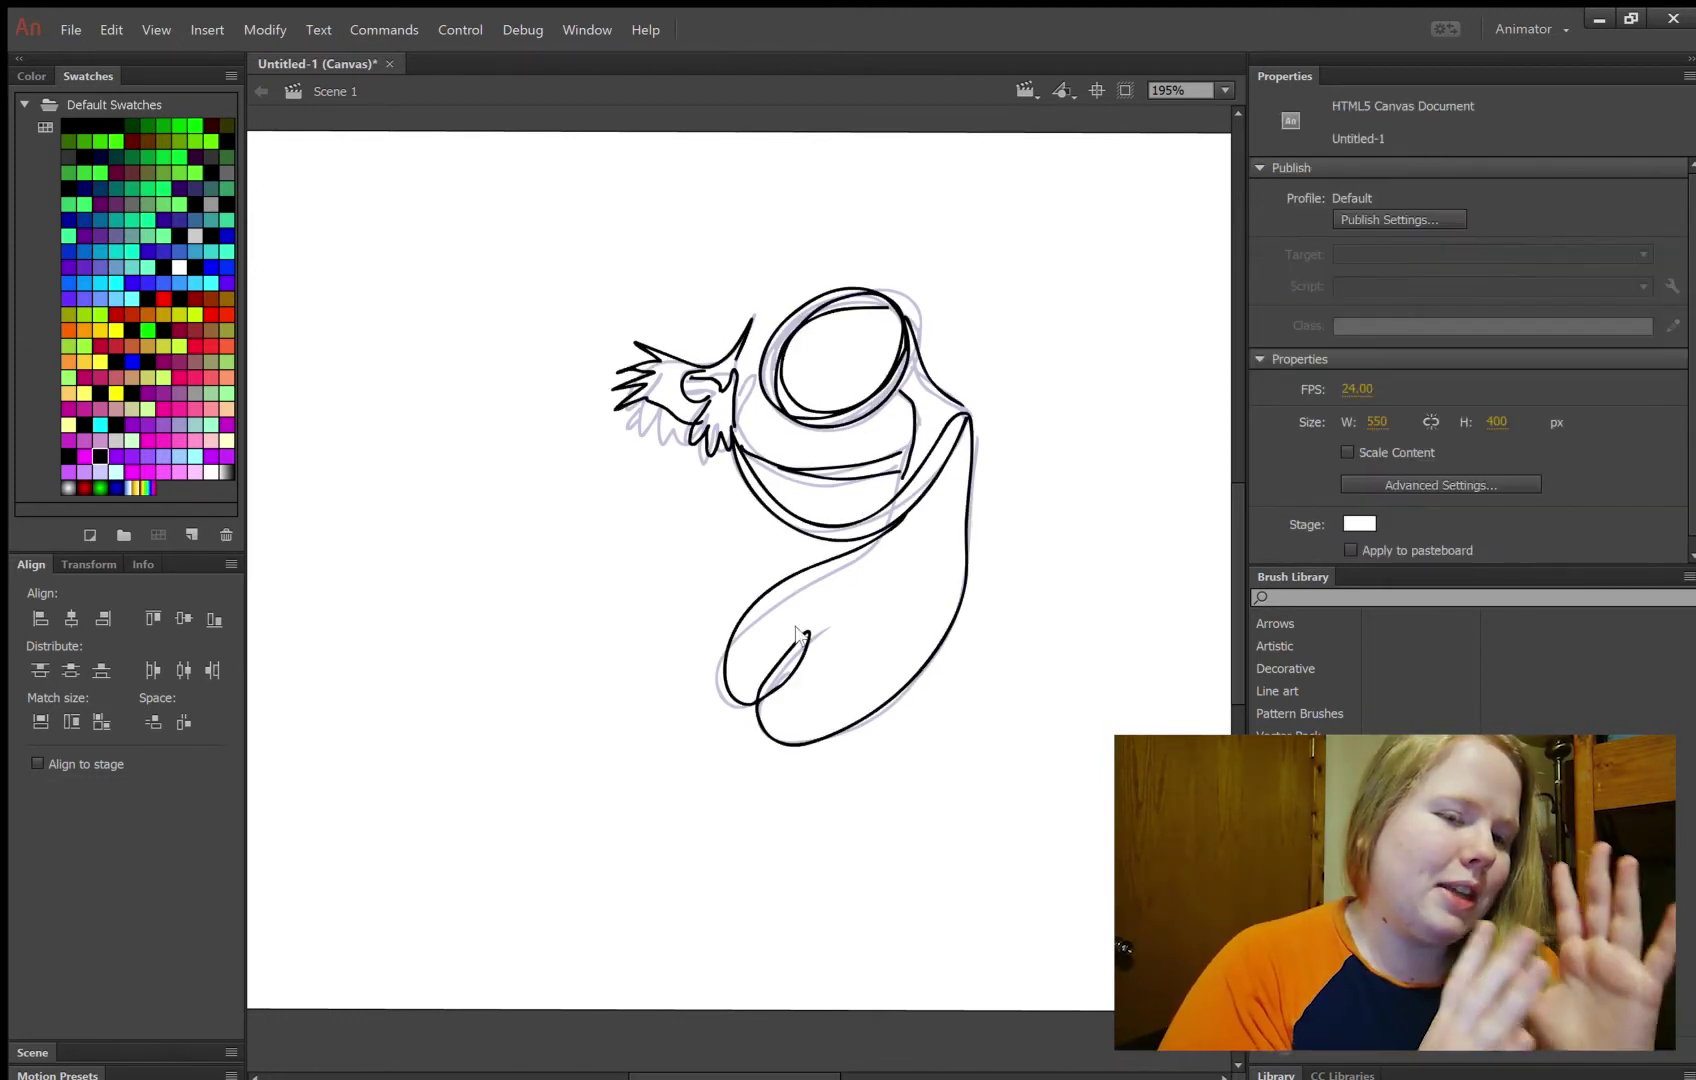
Draw a frame with the lowered arm, spiky outstretched fingers, head and looping body outline
key(F7)
drag(669, 410, 651, 451)
drag(660, 404, 621, 492)
drag(829, 525, 949, 424)
drag(949, 426, 782, 463)
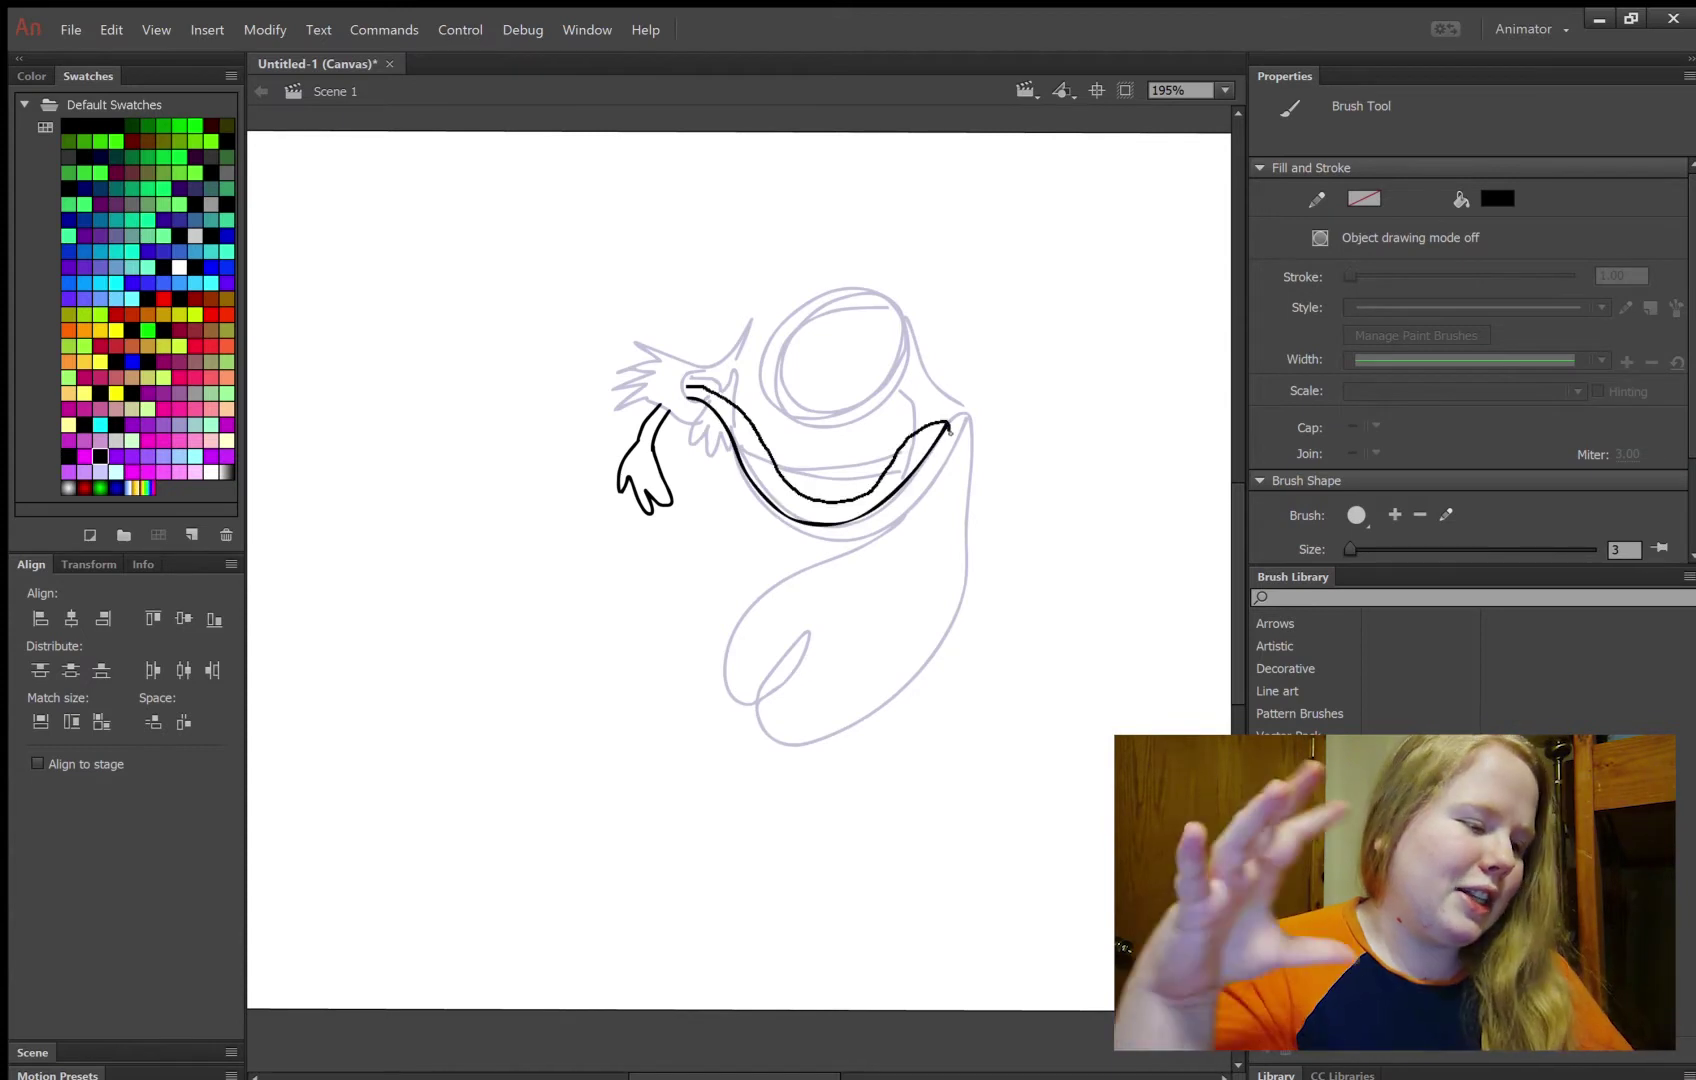
drag(636, 334, 753, 320)
drag(782, 470, 901, 463)
drag(828, 298, 795, 318)
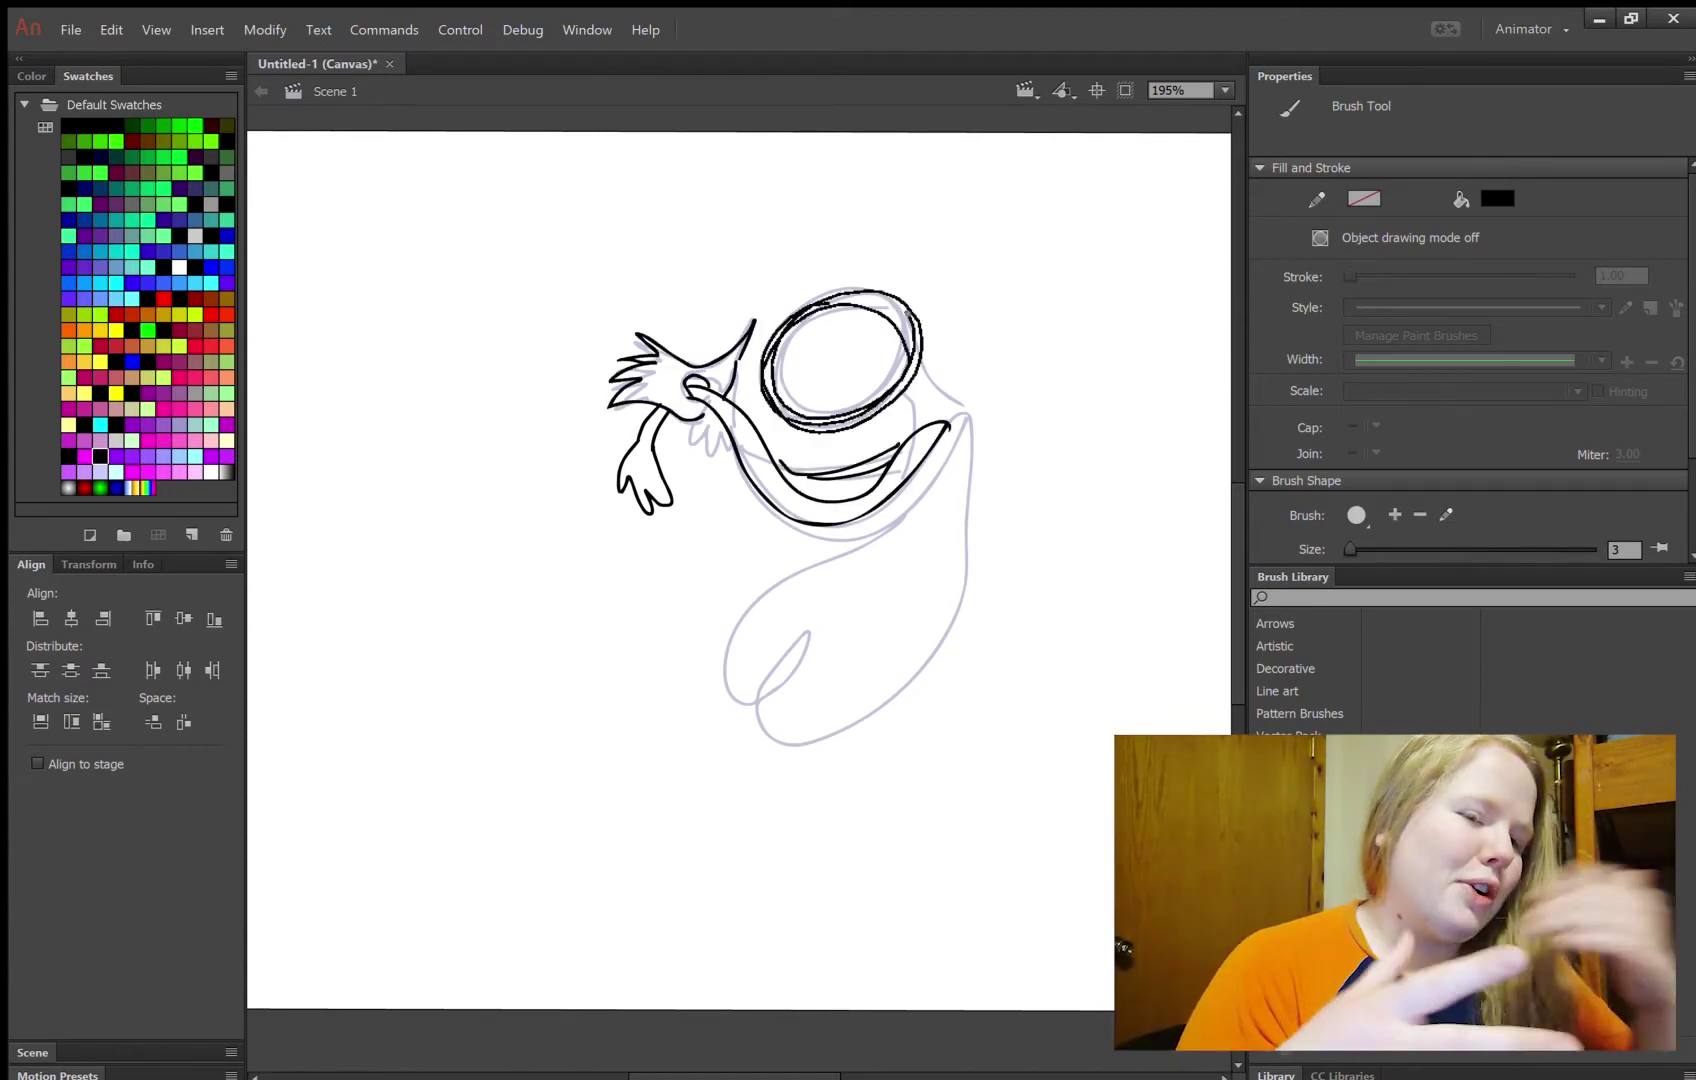
drag(914, 371, 795, 741)
drag(914, 483, 851, 631)
key(v)
key(F7)
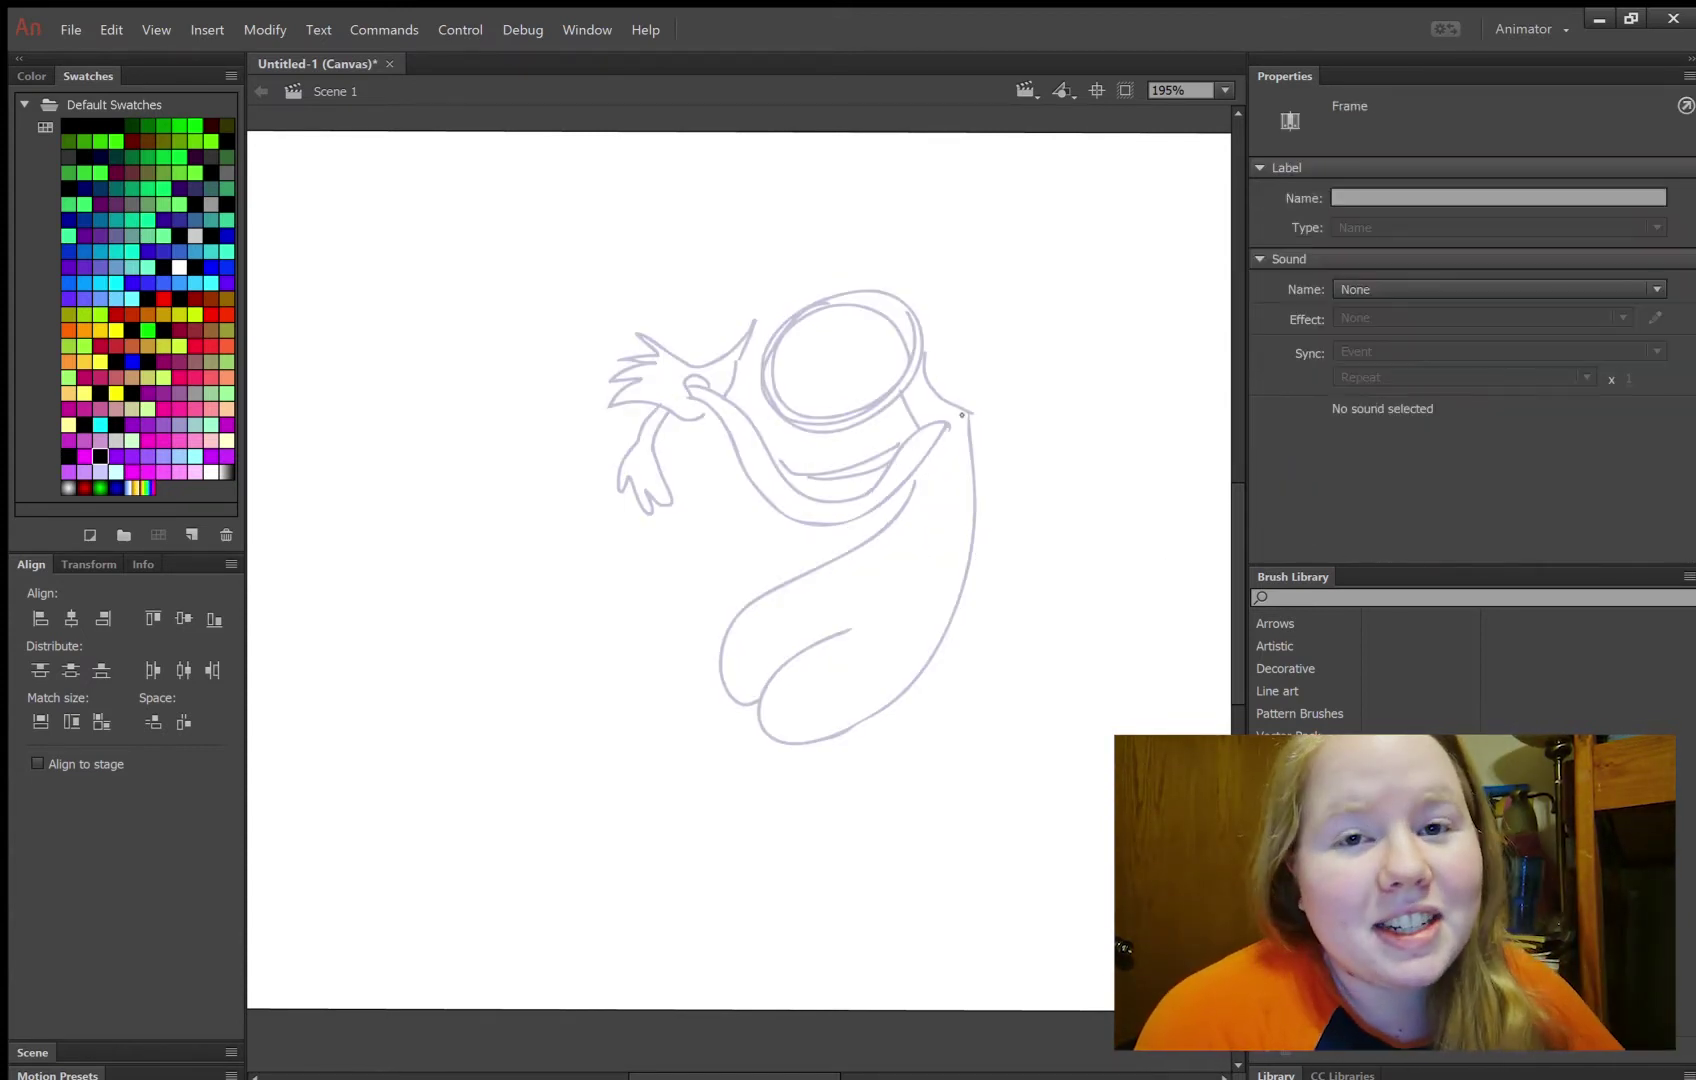
Save the animation as dreamofar.fla and trace the next frame's head, body and arm
drag(623, 545, 678, 553)
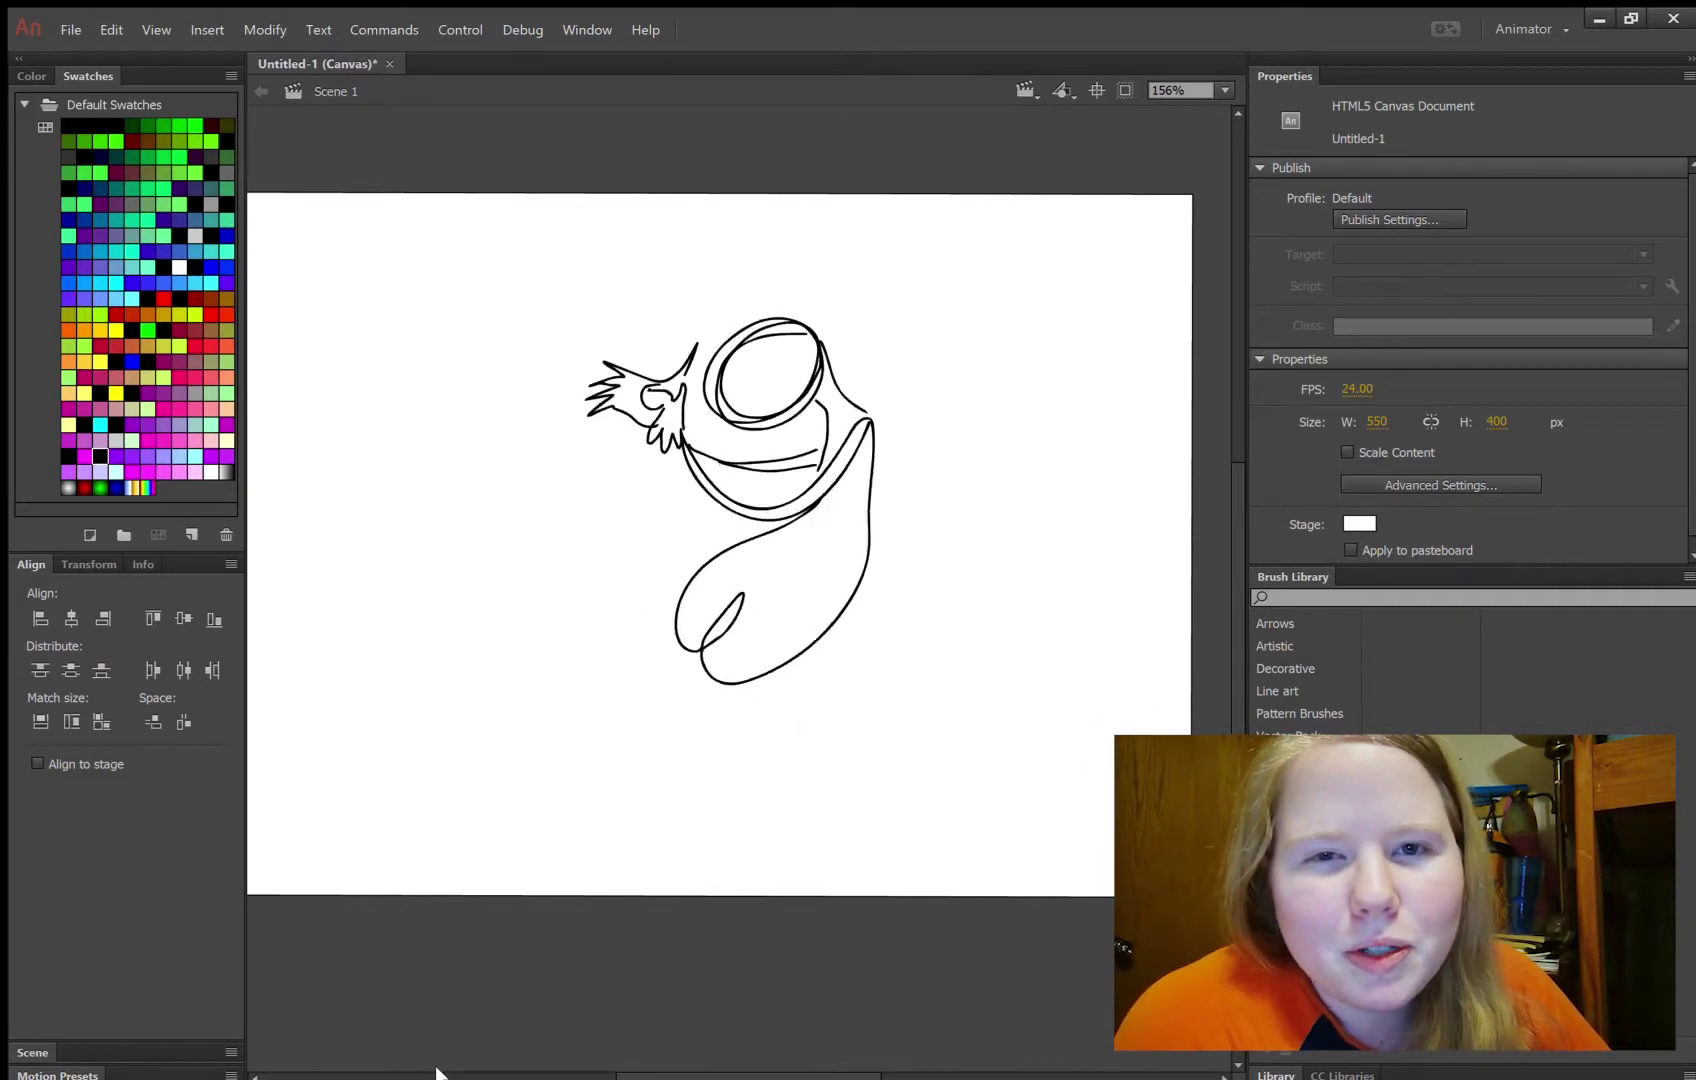
key(ctrl+s)
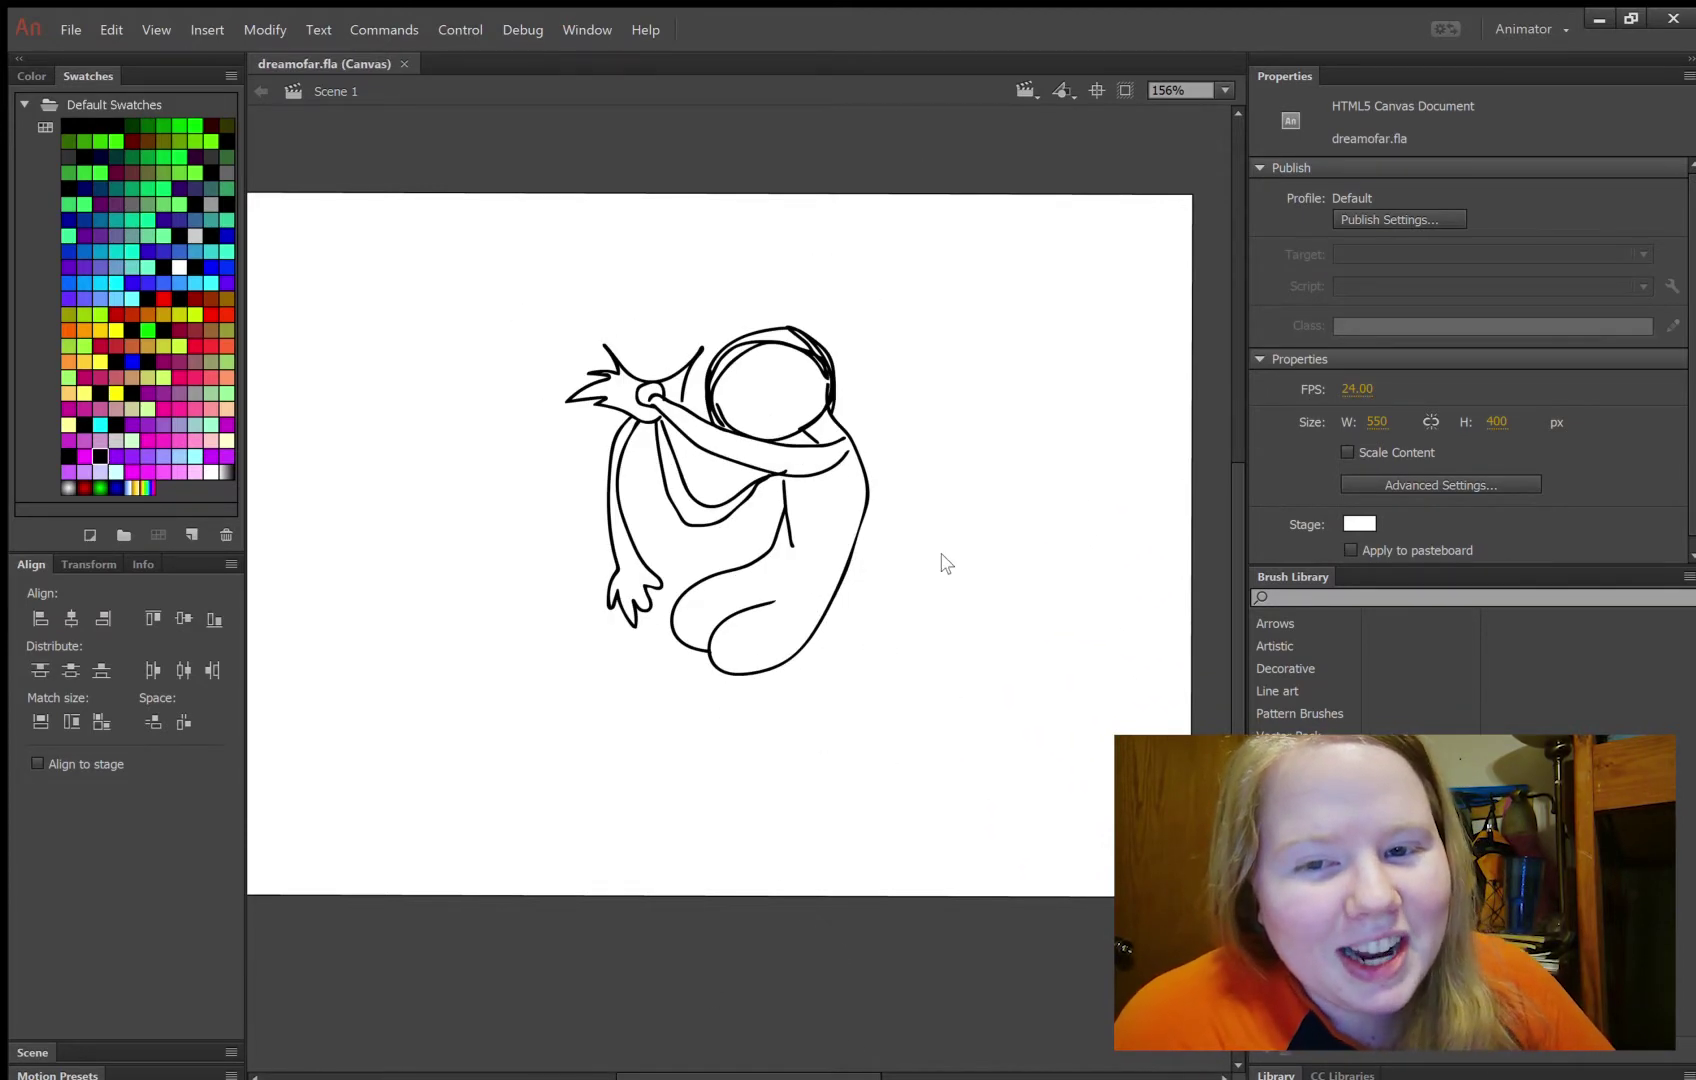
key(F7)
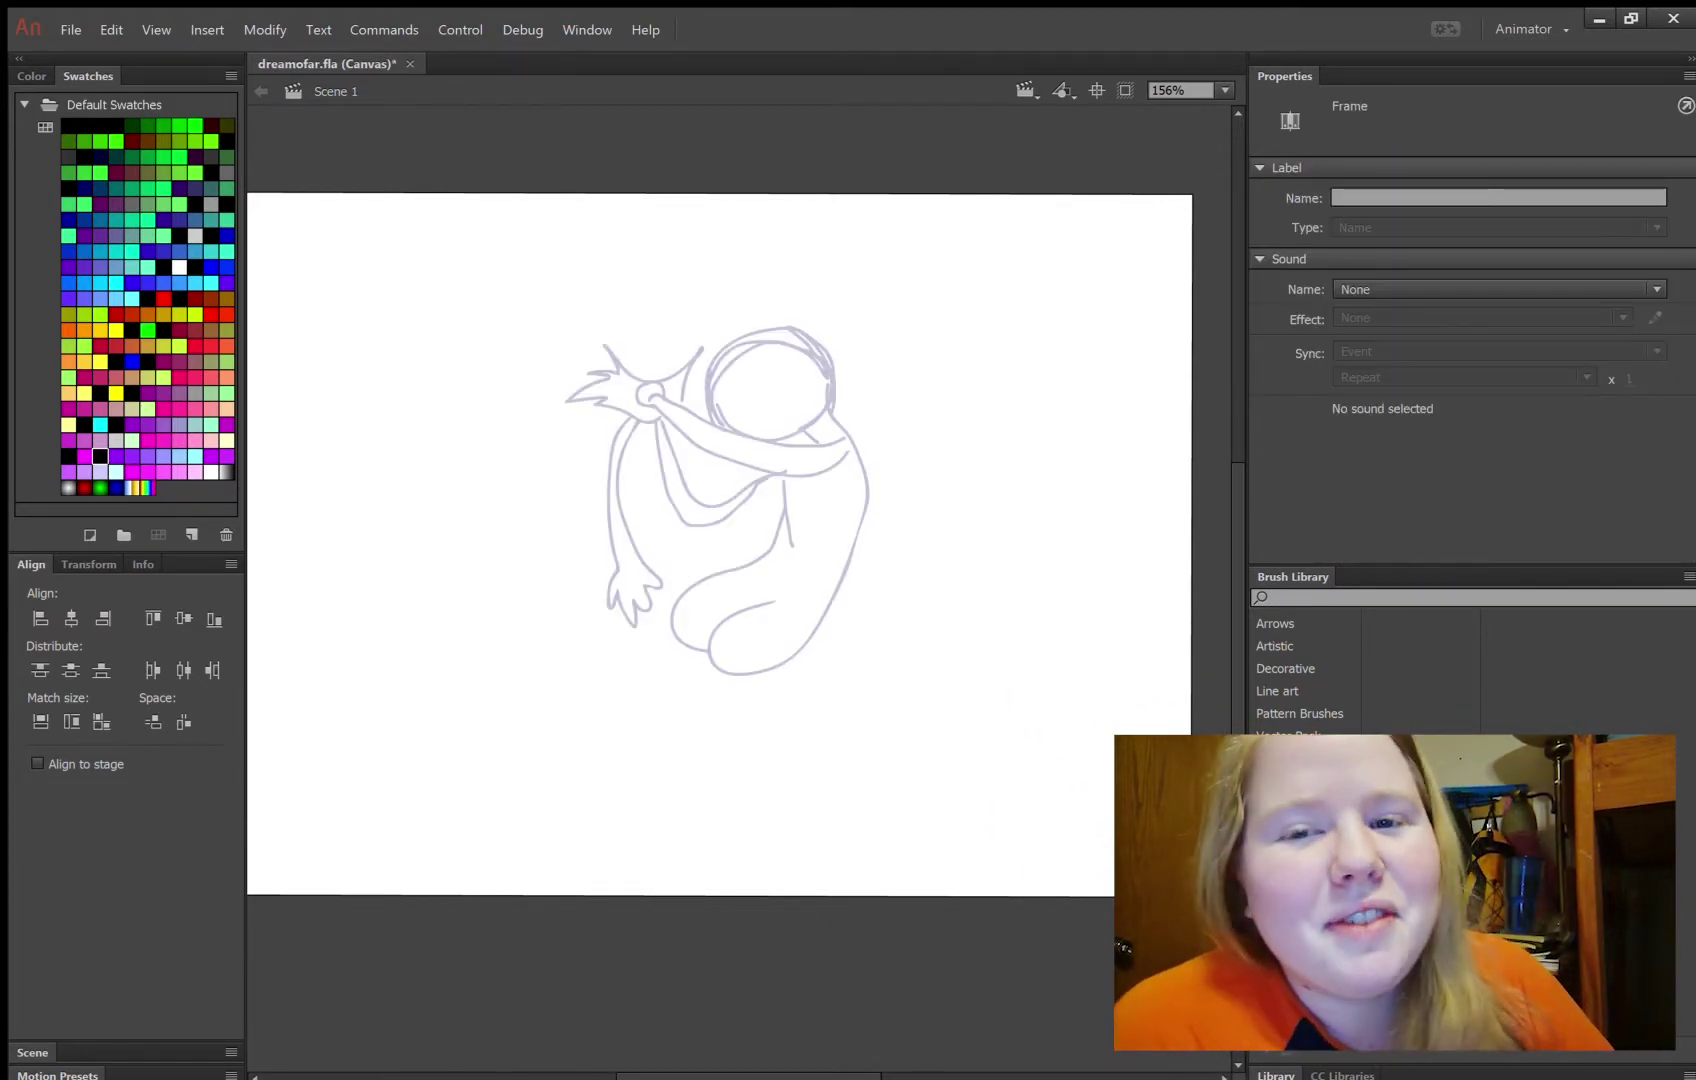
mouse_move(725, 424)
mouse_down()
mouse_move(848, 424)
mouse_move(709, 642)
mouse_up()
drag(782, 496, 735, 602)
drag(829, 442, 652, 398)
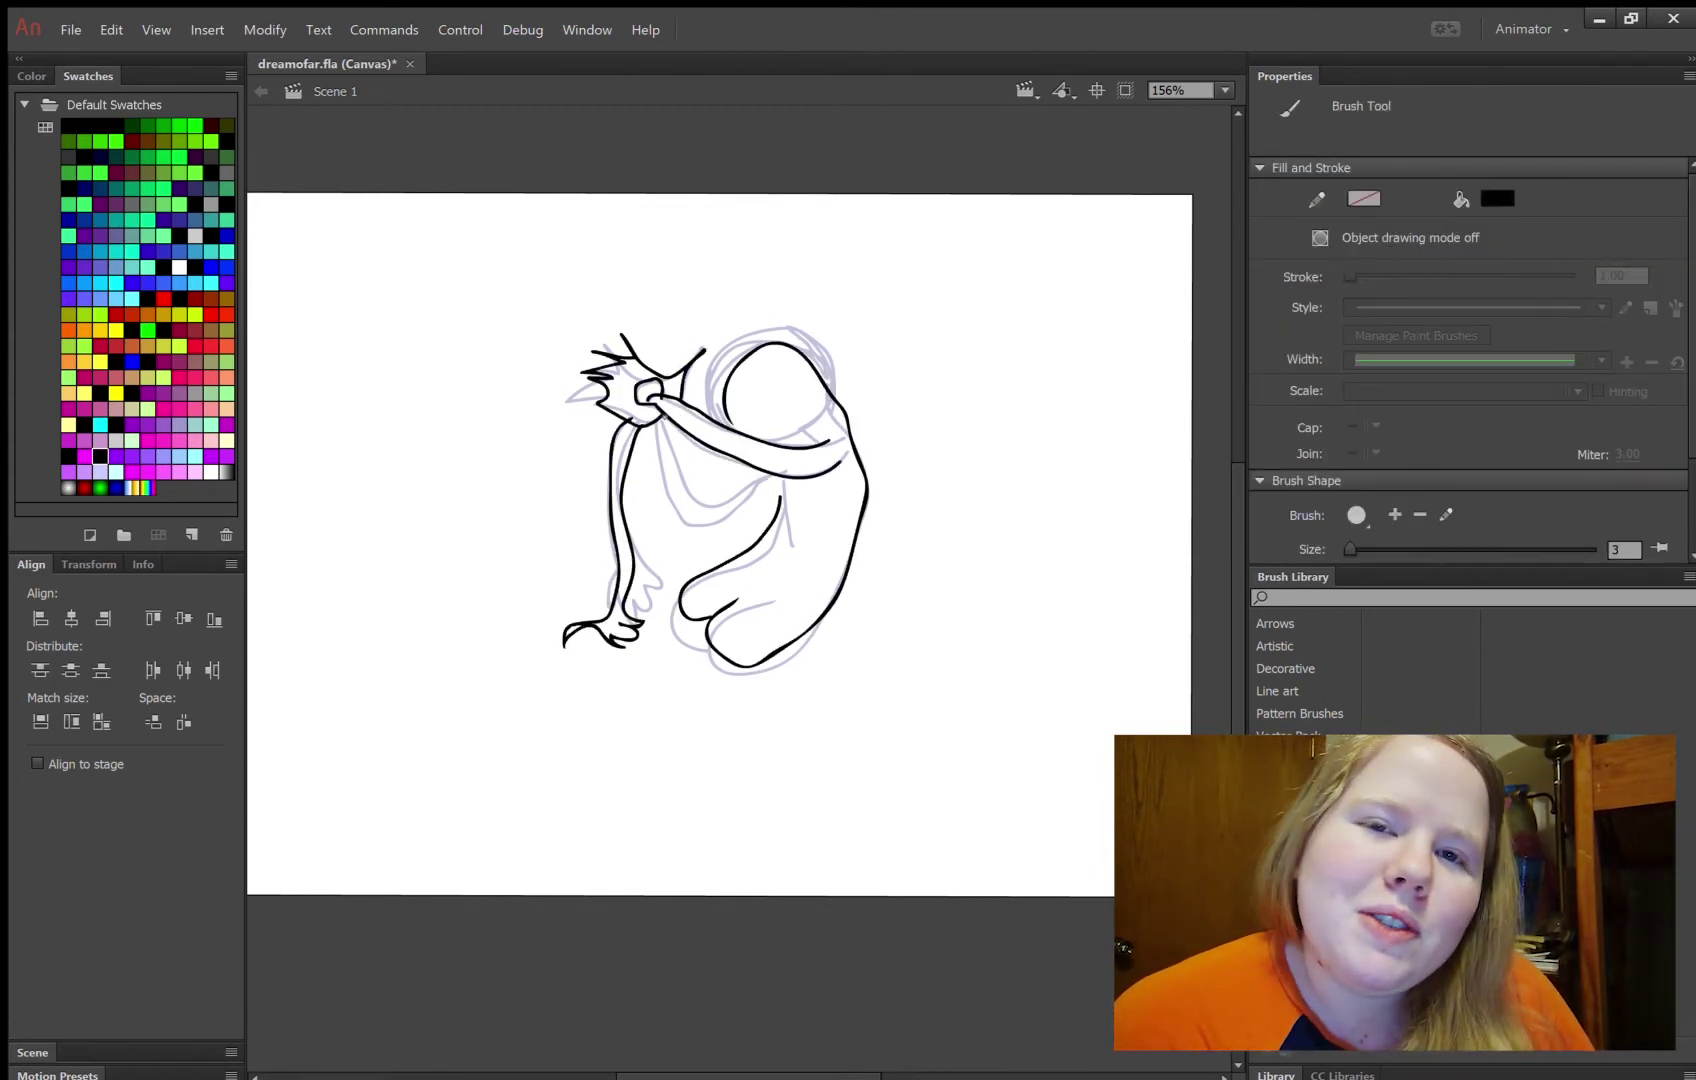
Draw frames with the spiky raised hand, the hanging arm, and the figure's back and hip
key(F7)
drag(616, 331, 702, 351)
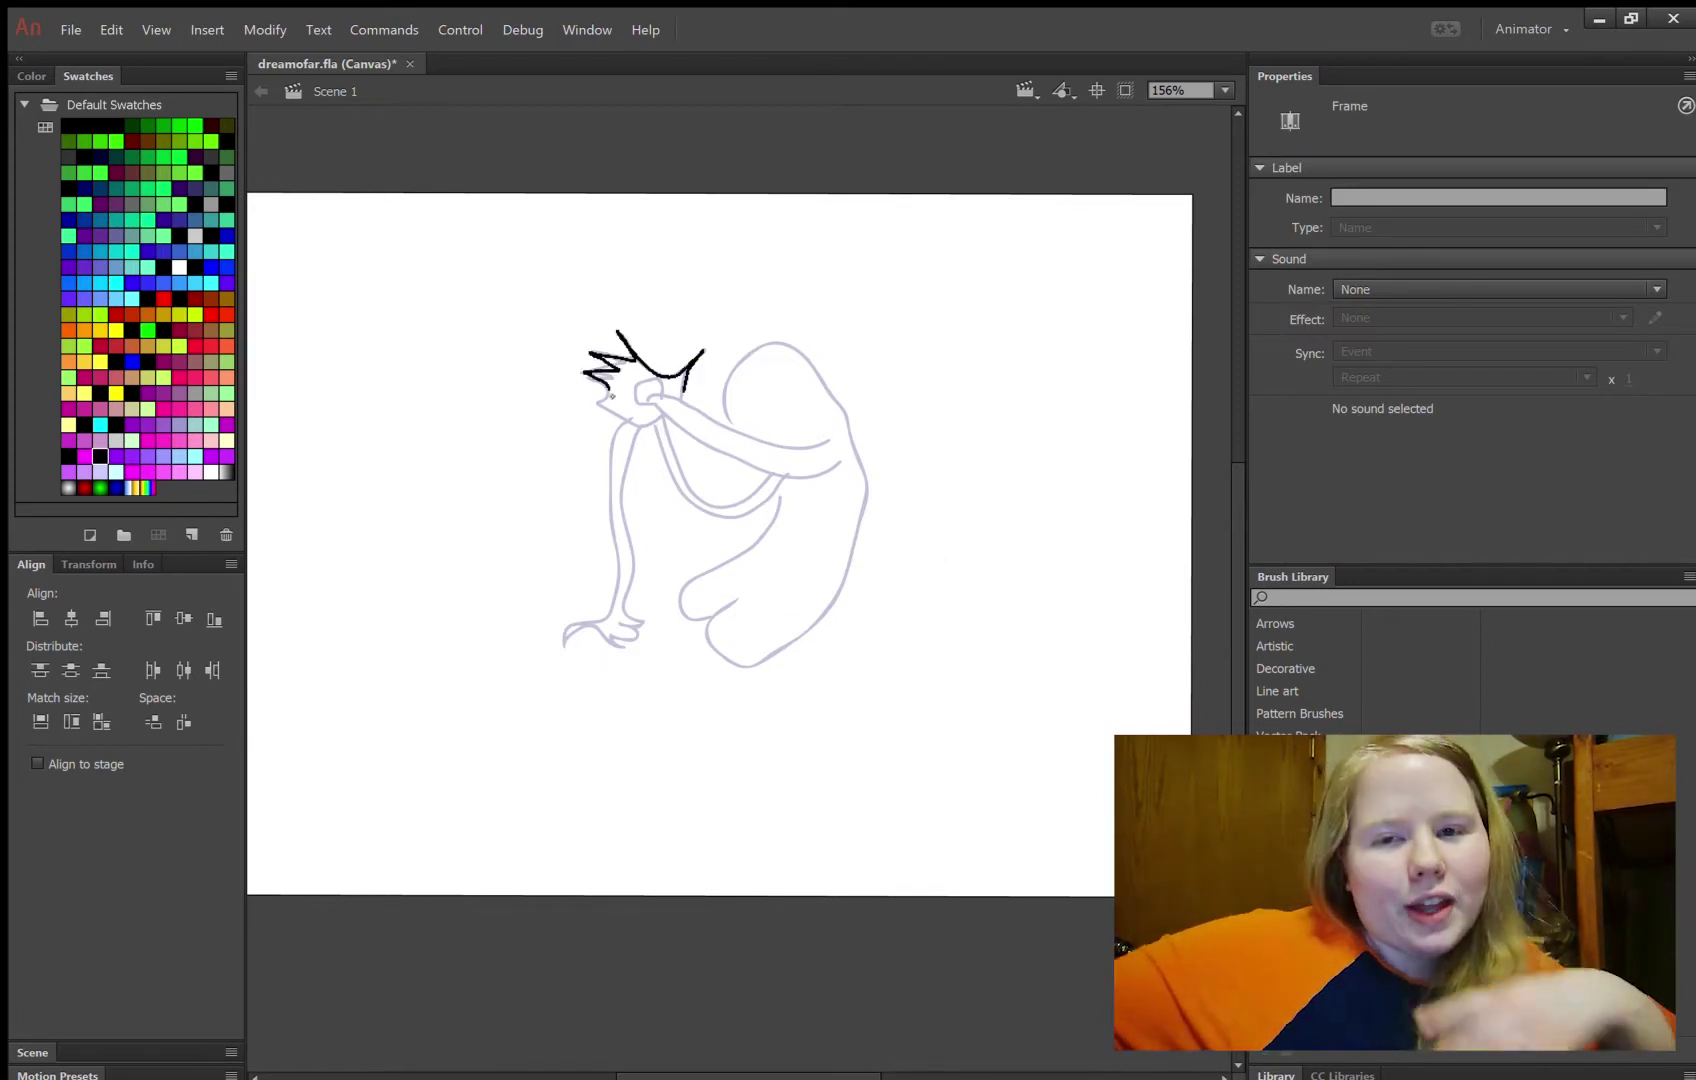
mouse_move(753, 426)
mouse_down()
mouse_move(848, 410)
mouse_move(647, 394)
mouse_up()
drag(576, 645, 639, 421)
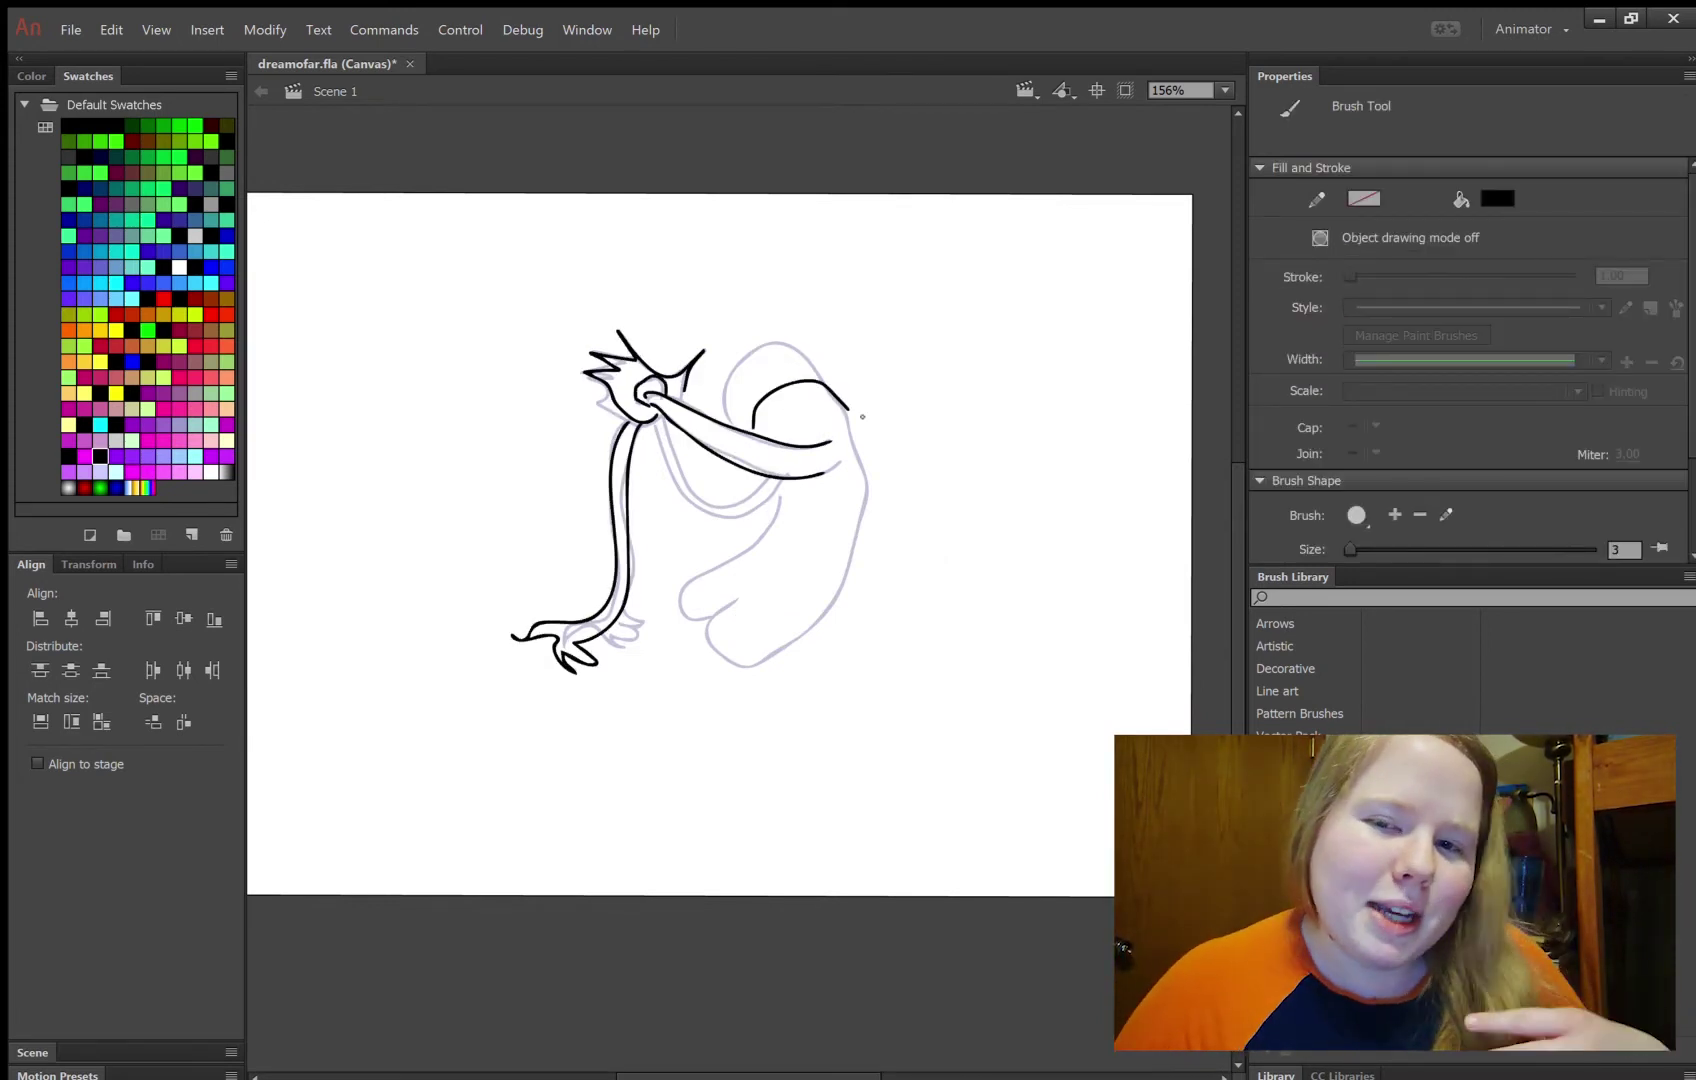
key(F7)
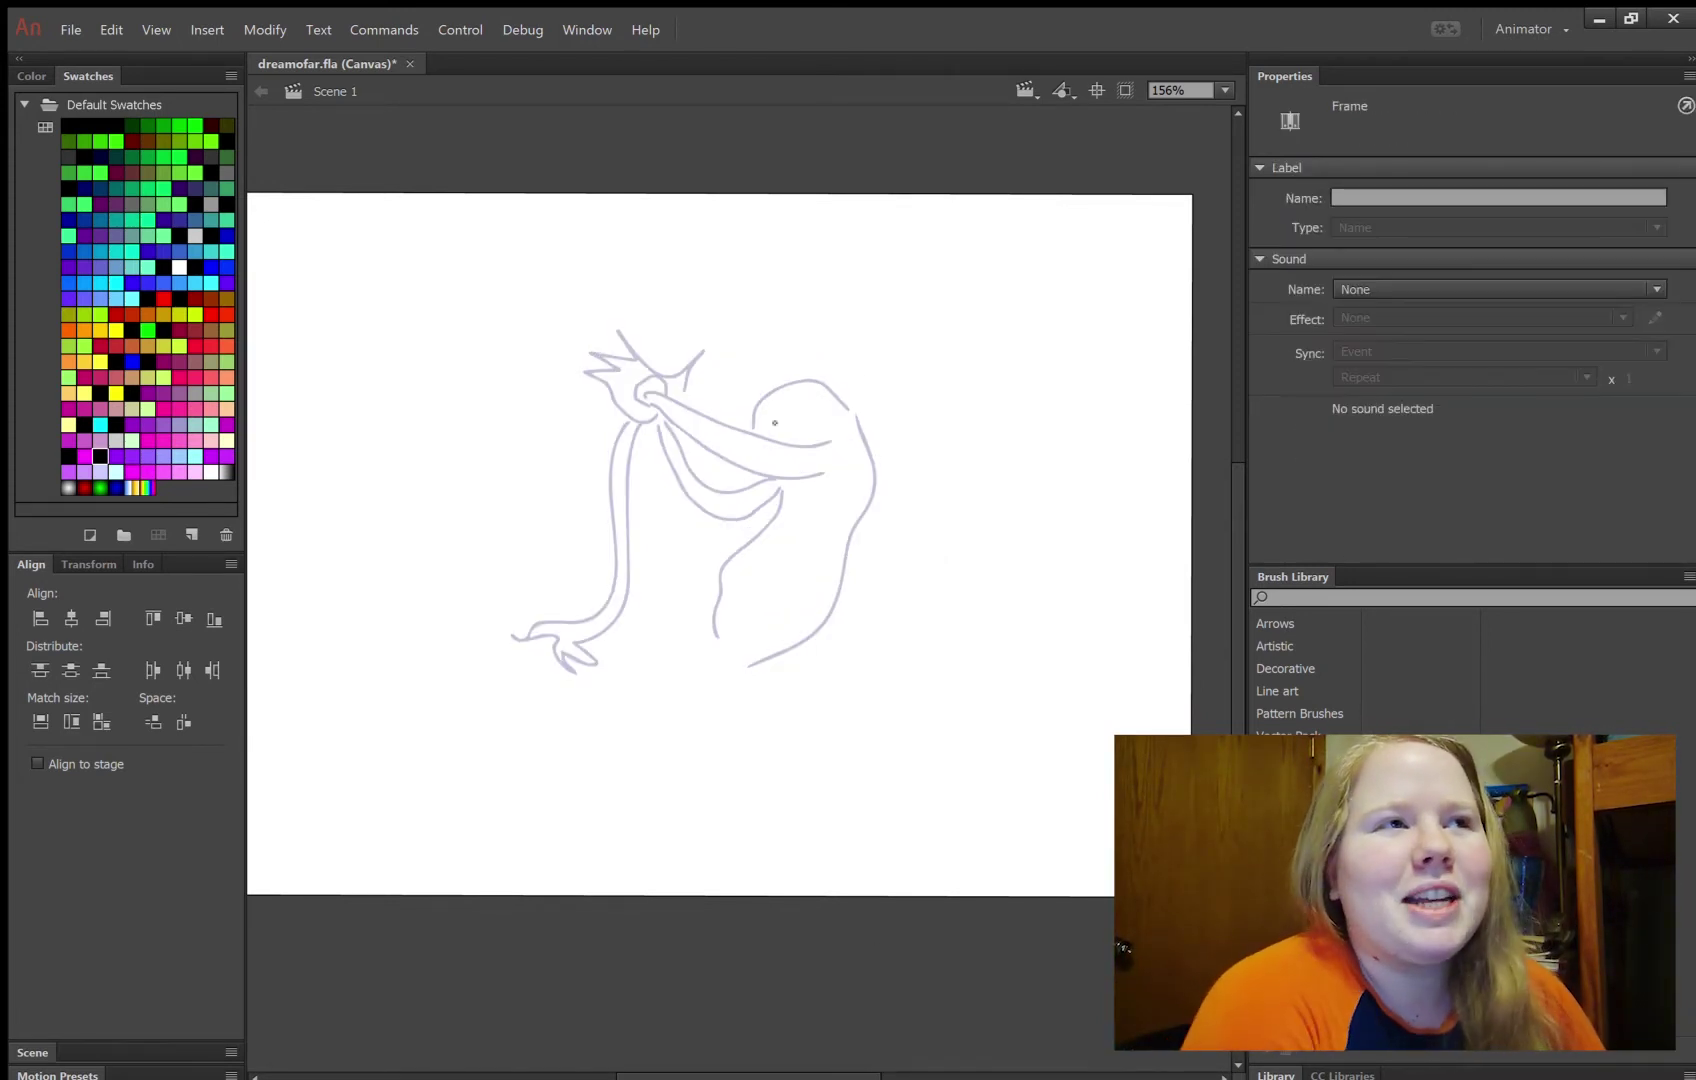
drag(765, 428, 811, 589)
drag(735, 561, 796, 600)
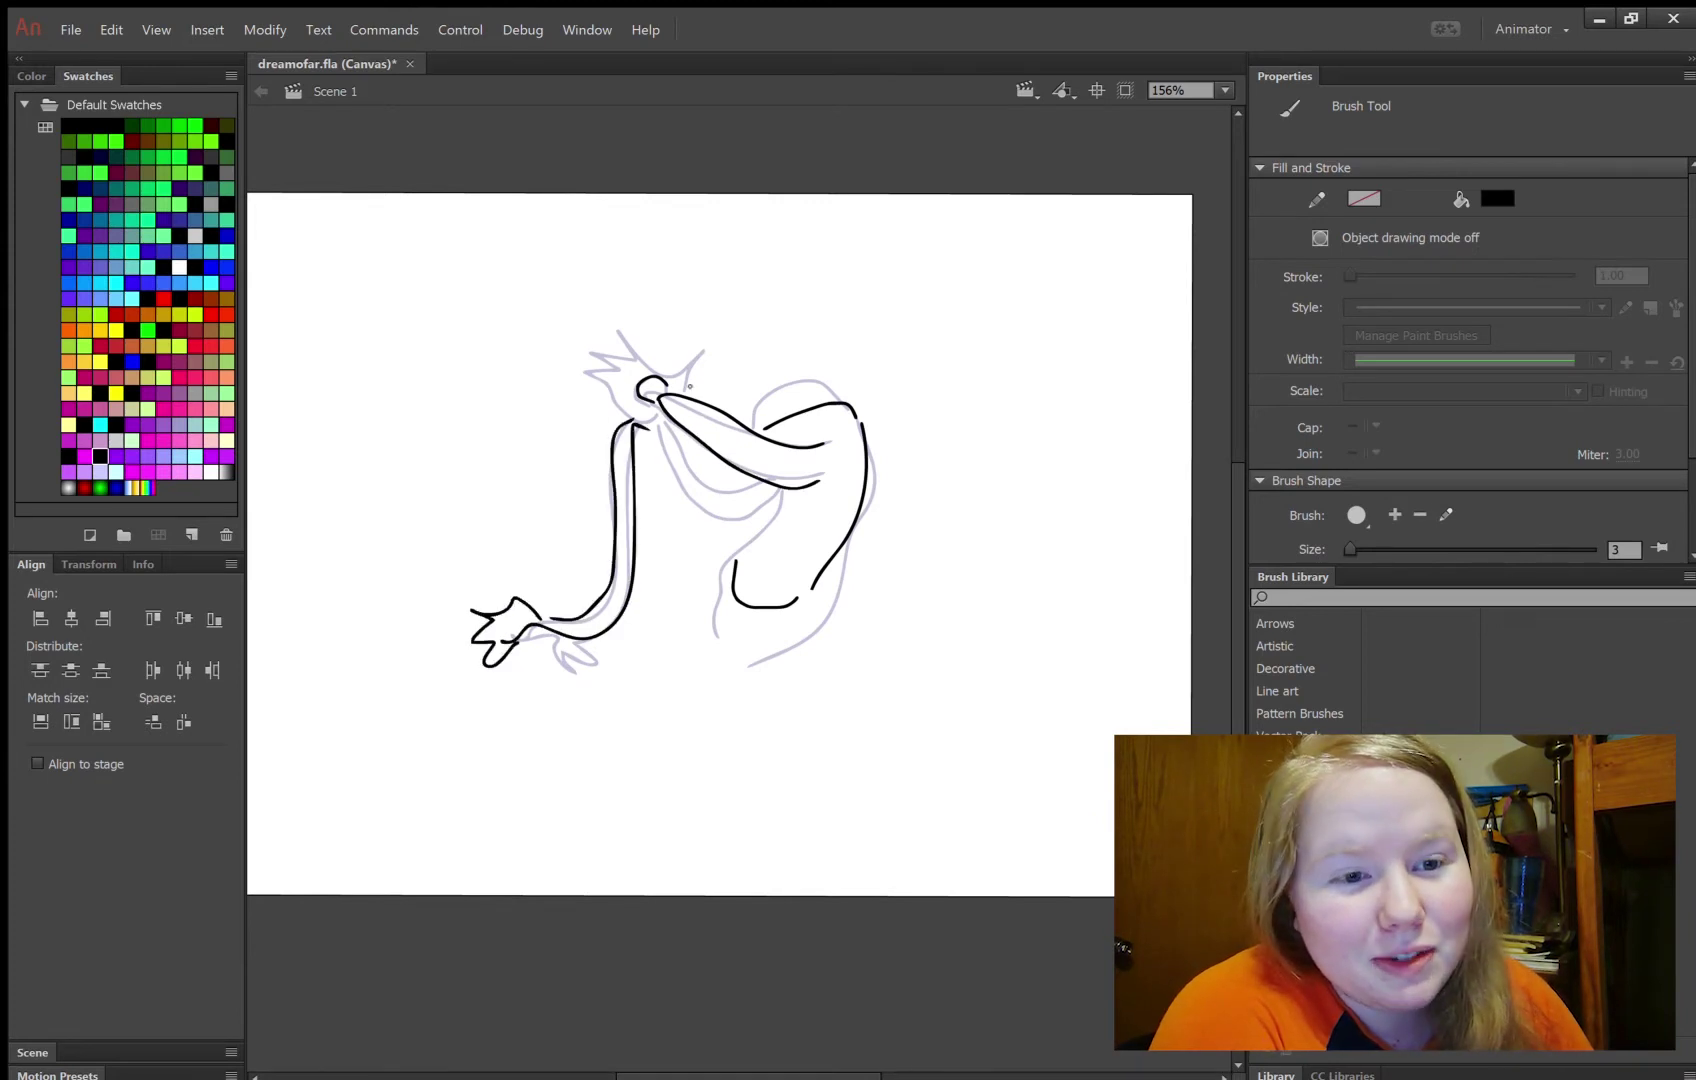
Add a frame with the outstretched arm and surrounding head shape, then preview the animation
key(F7)
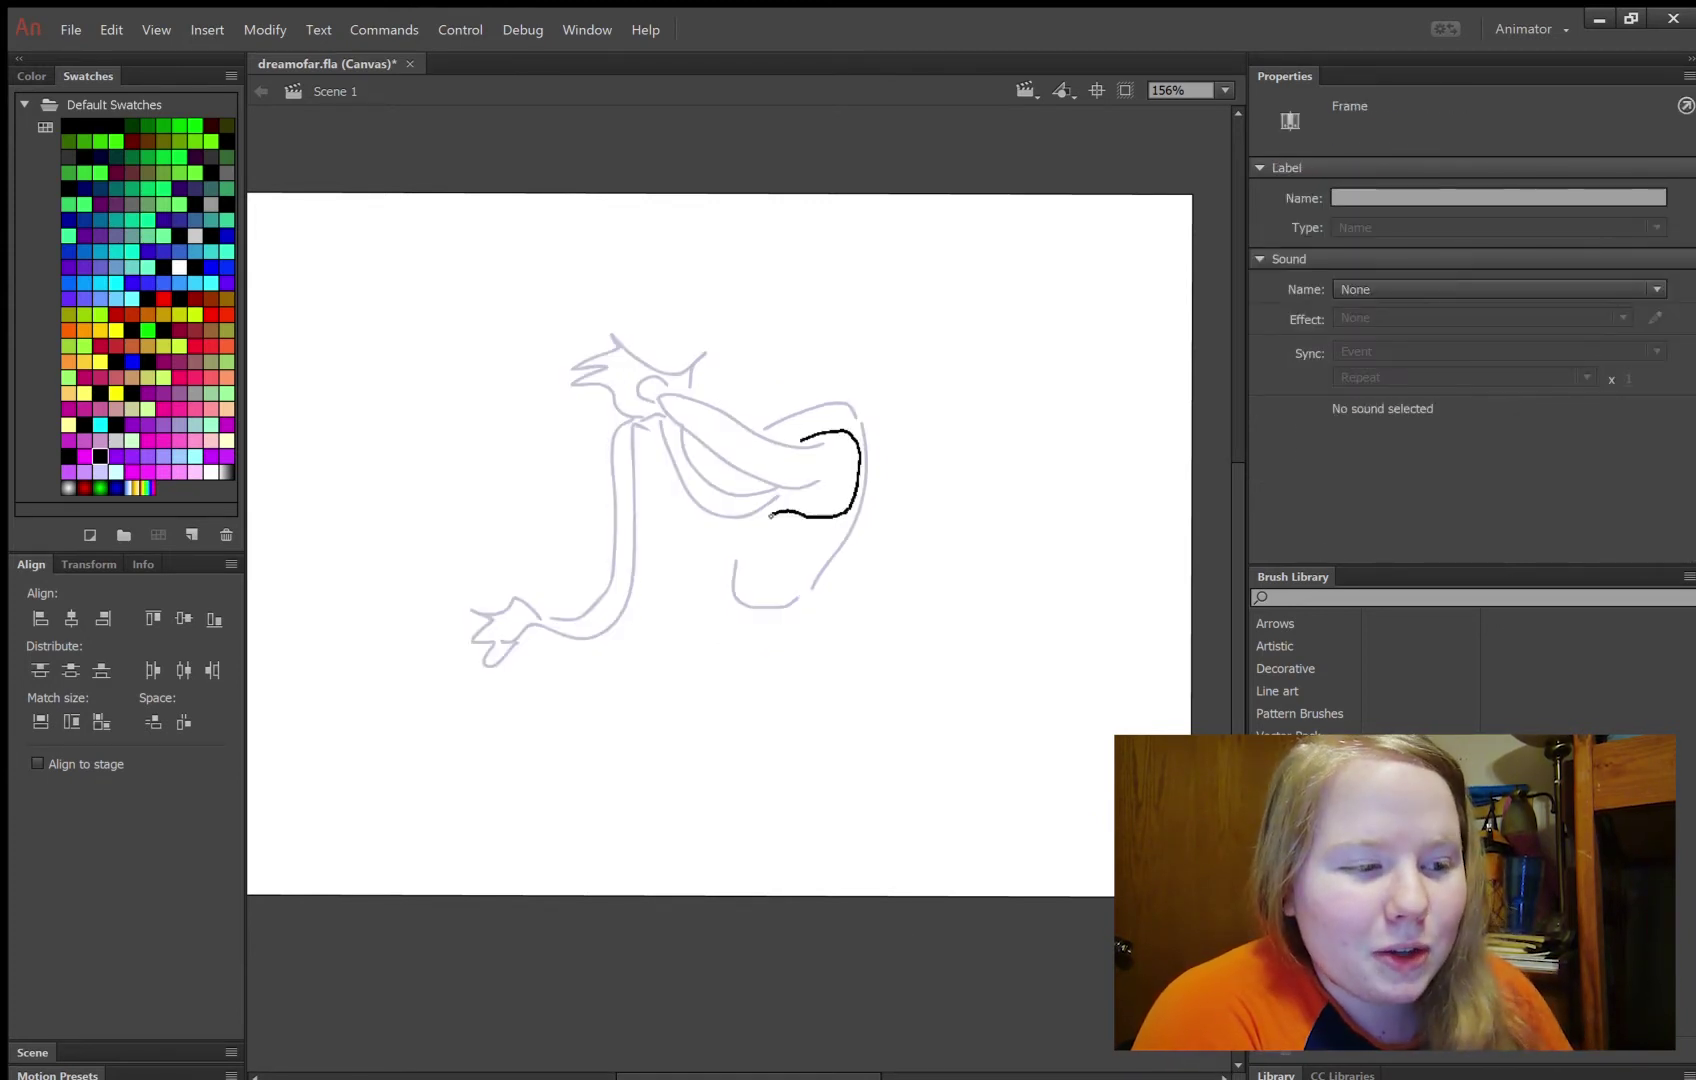
drag(659, 394, 828, 447)
drag(672, 431, 775, 490)
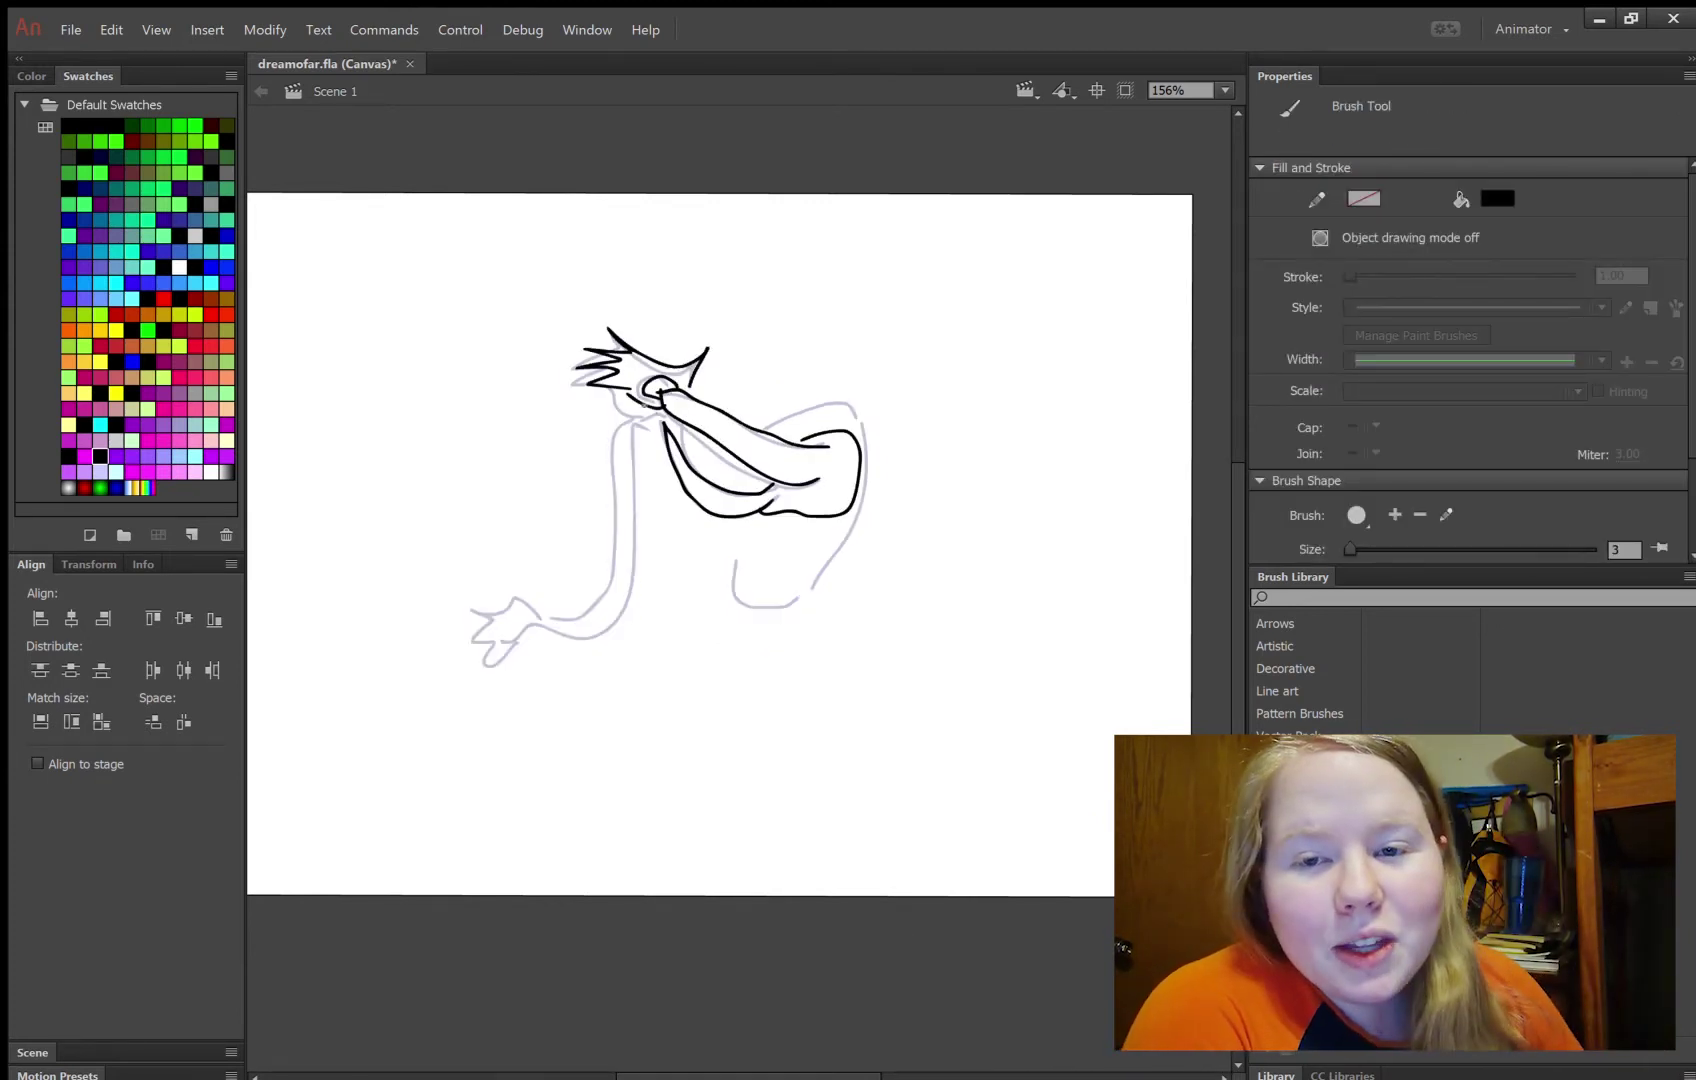
key(Return)
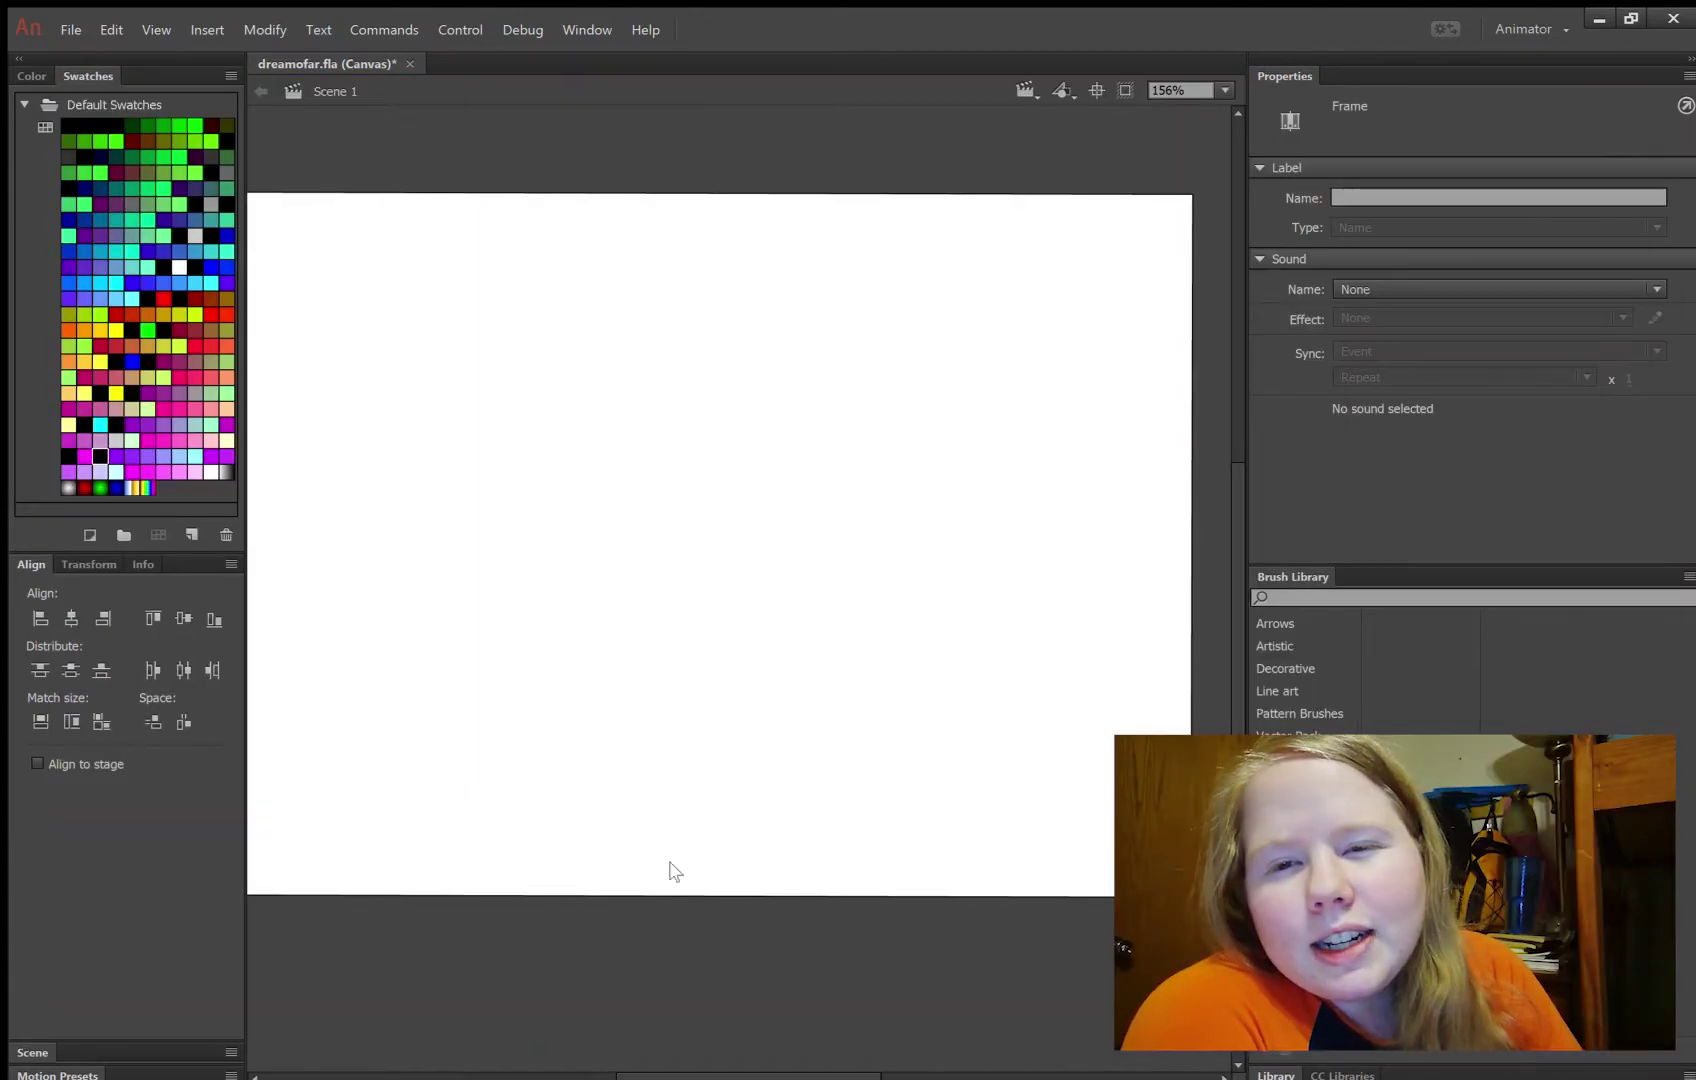
Trace the outstretched arm, the hanging arm and pointed fingers, then play back the animation
drag(815, 483, 651, 385)
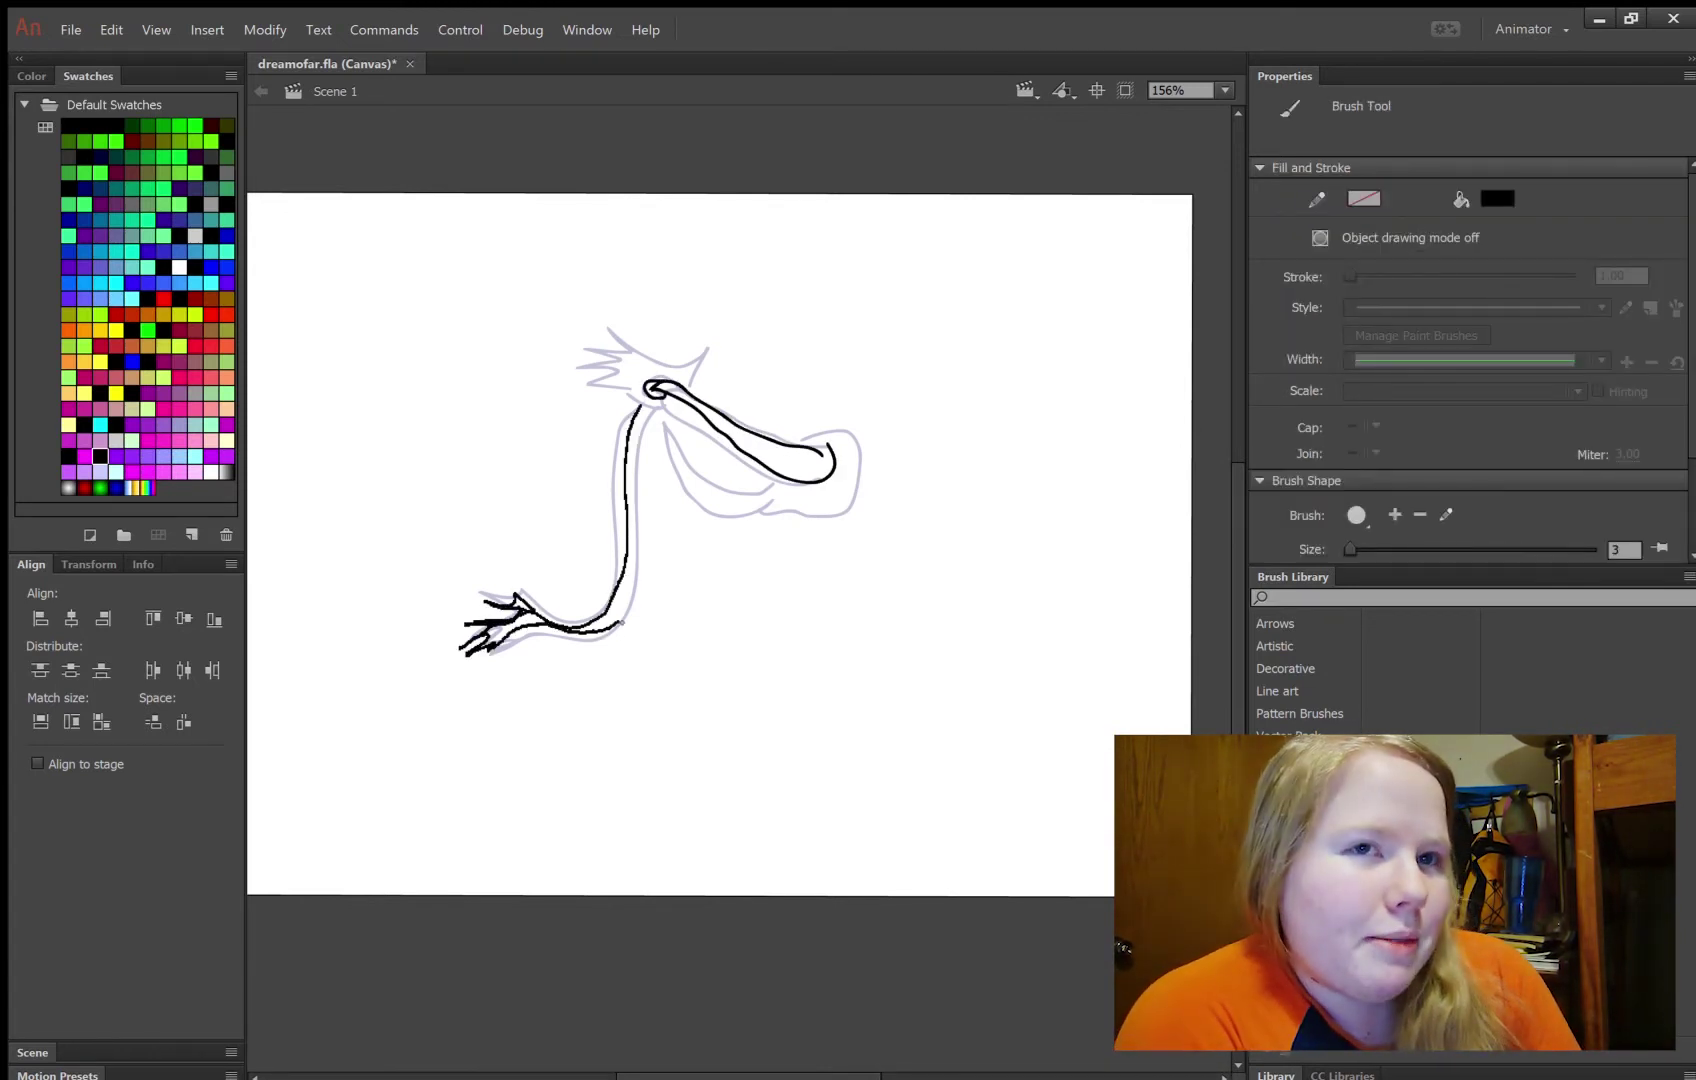
drag(662, 408, 527, 614)
drag(712, 339, 689, 376)
drag(610, 324, 636, 386)
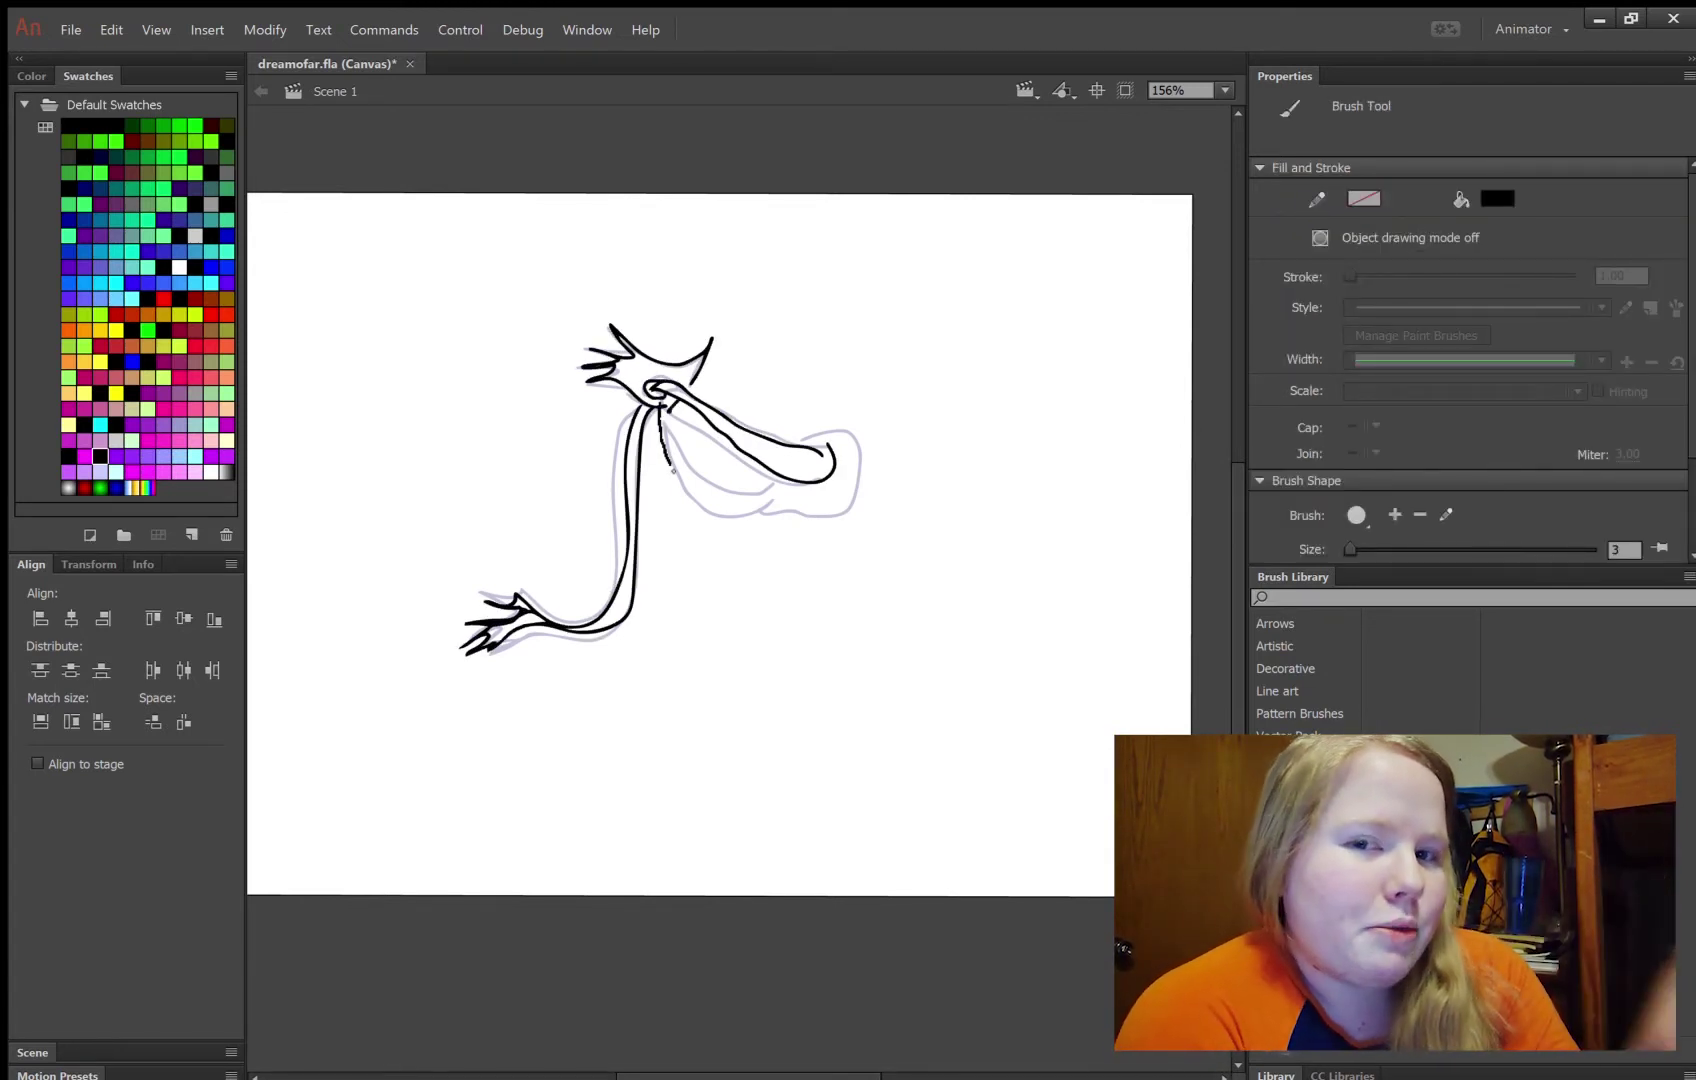
key(Return)
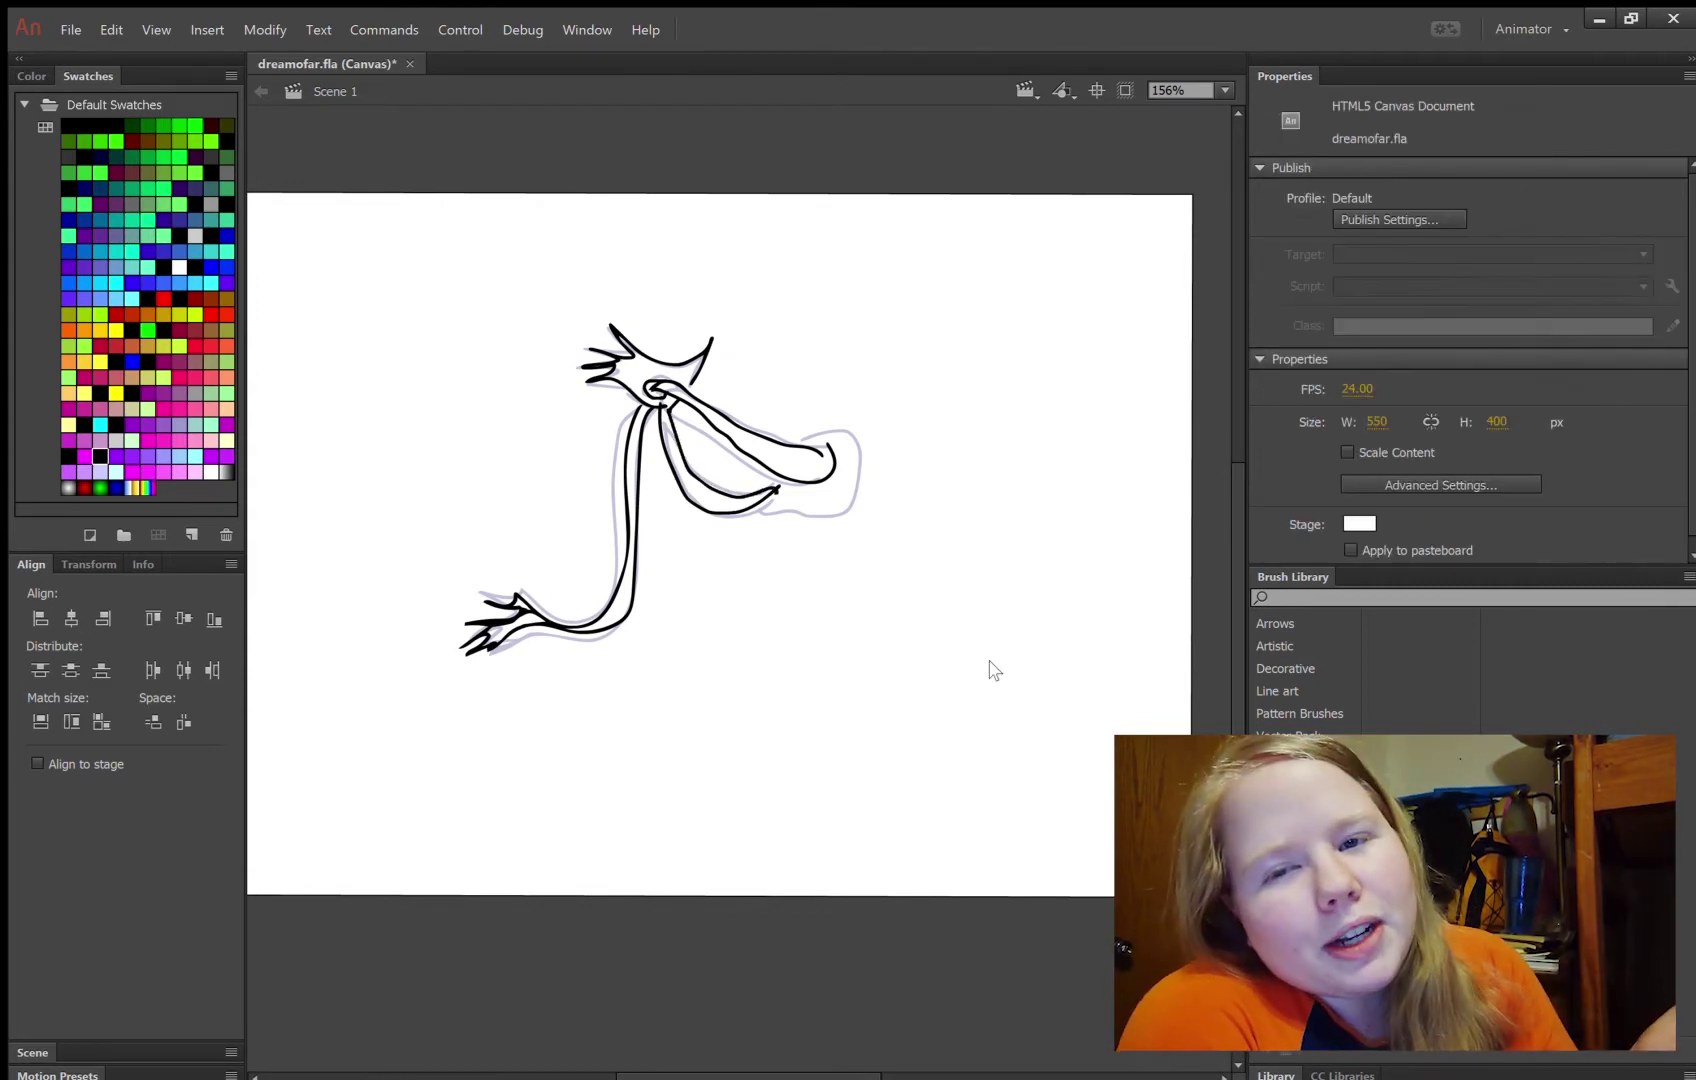
key(Return)
Scribble a handwritten note beside the drawing and add the arm edge and left-foot toes
drag(877, 393, 890, 471)
drag(943, 463, 1056, 439)
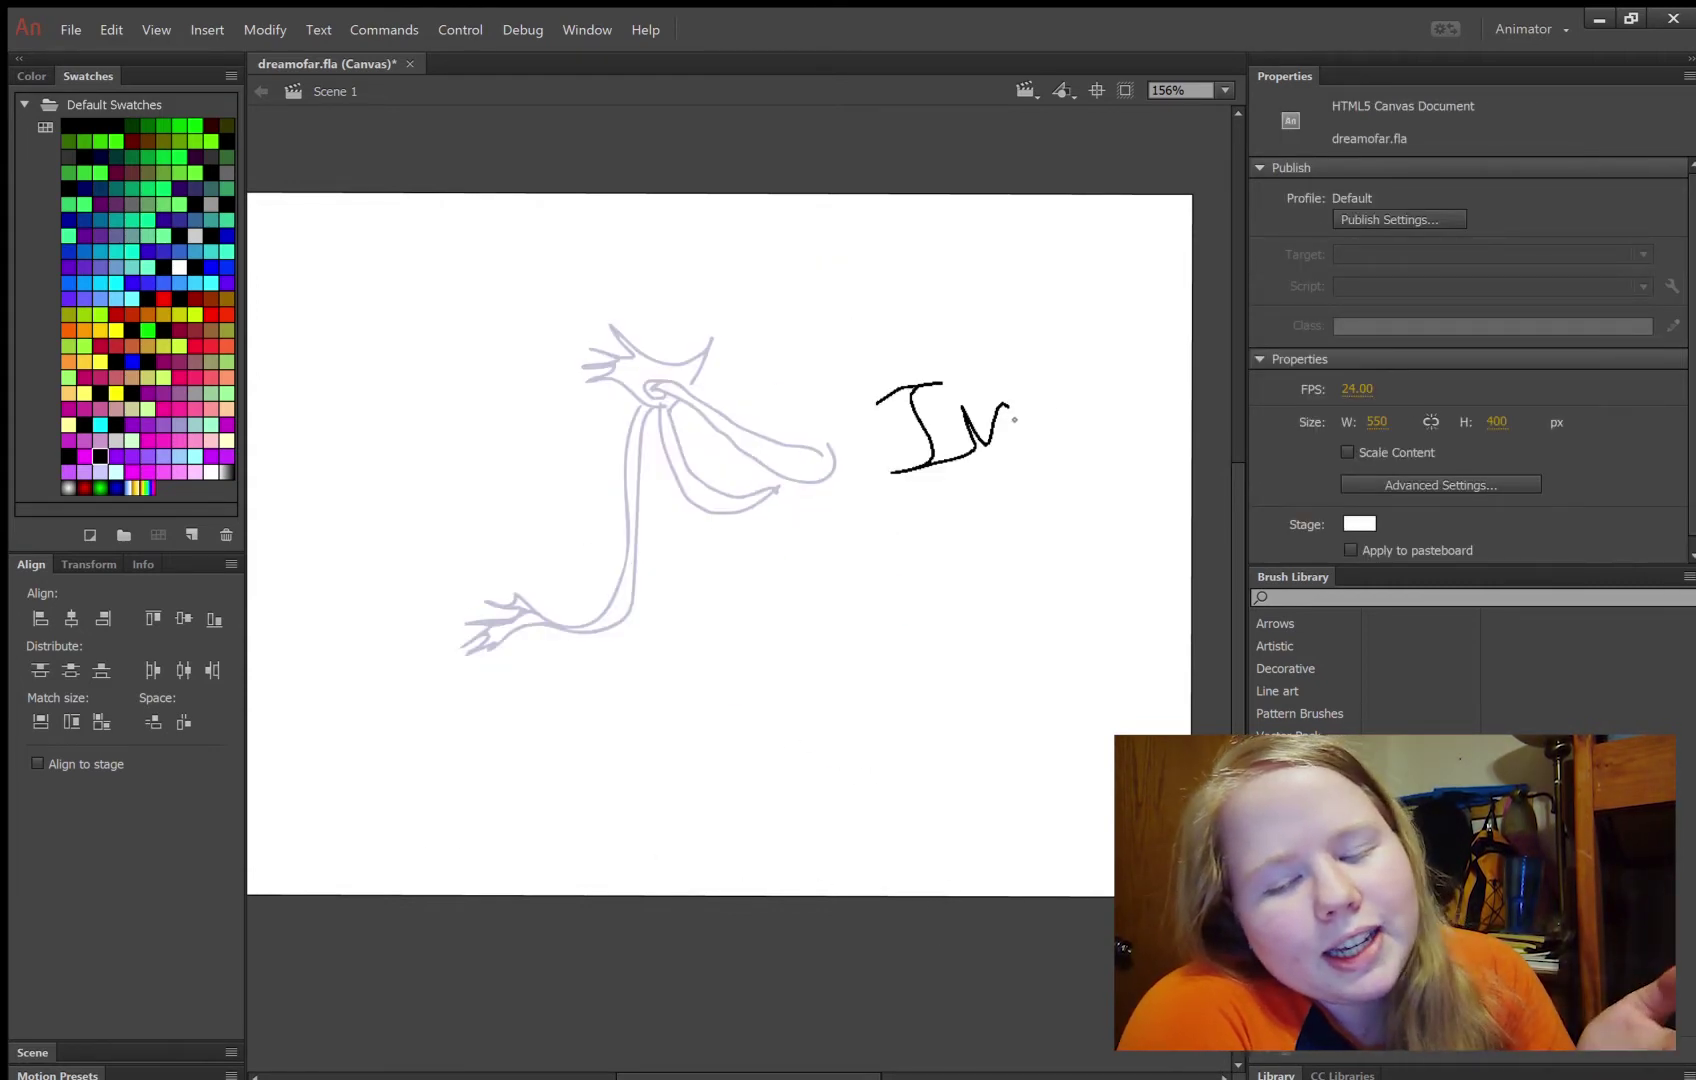
drag(934, 503, 908, 582)
drag(974, 510, 1007, 543)
drag(1014, 529, 1090, 492)
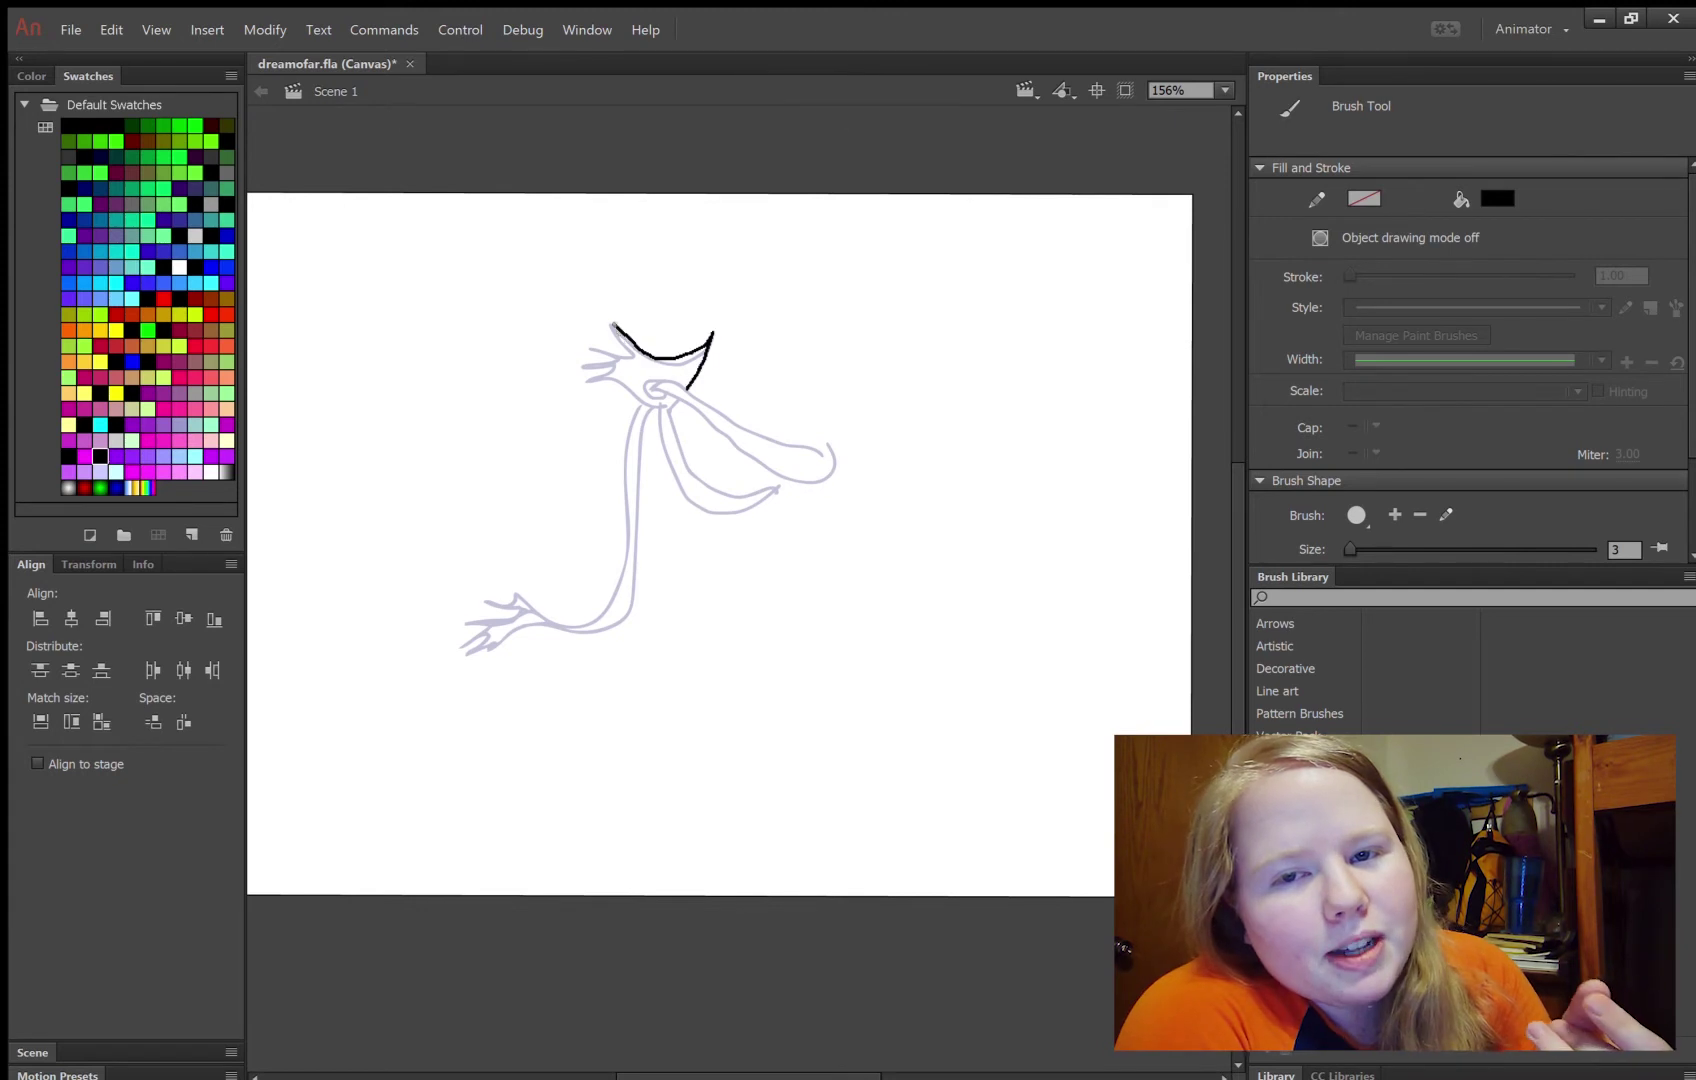
drag(660, 405, 678, 474)
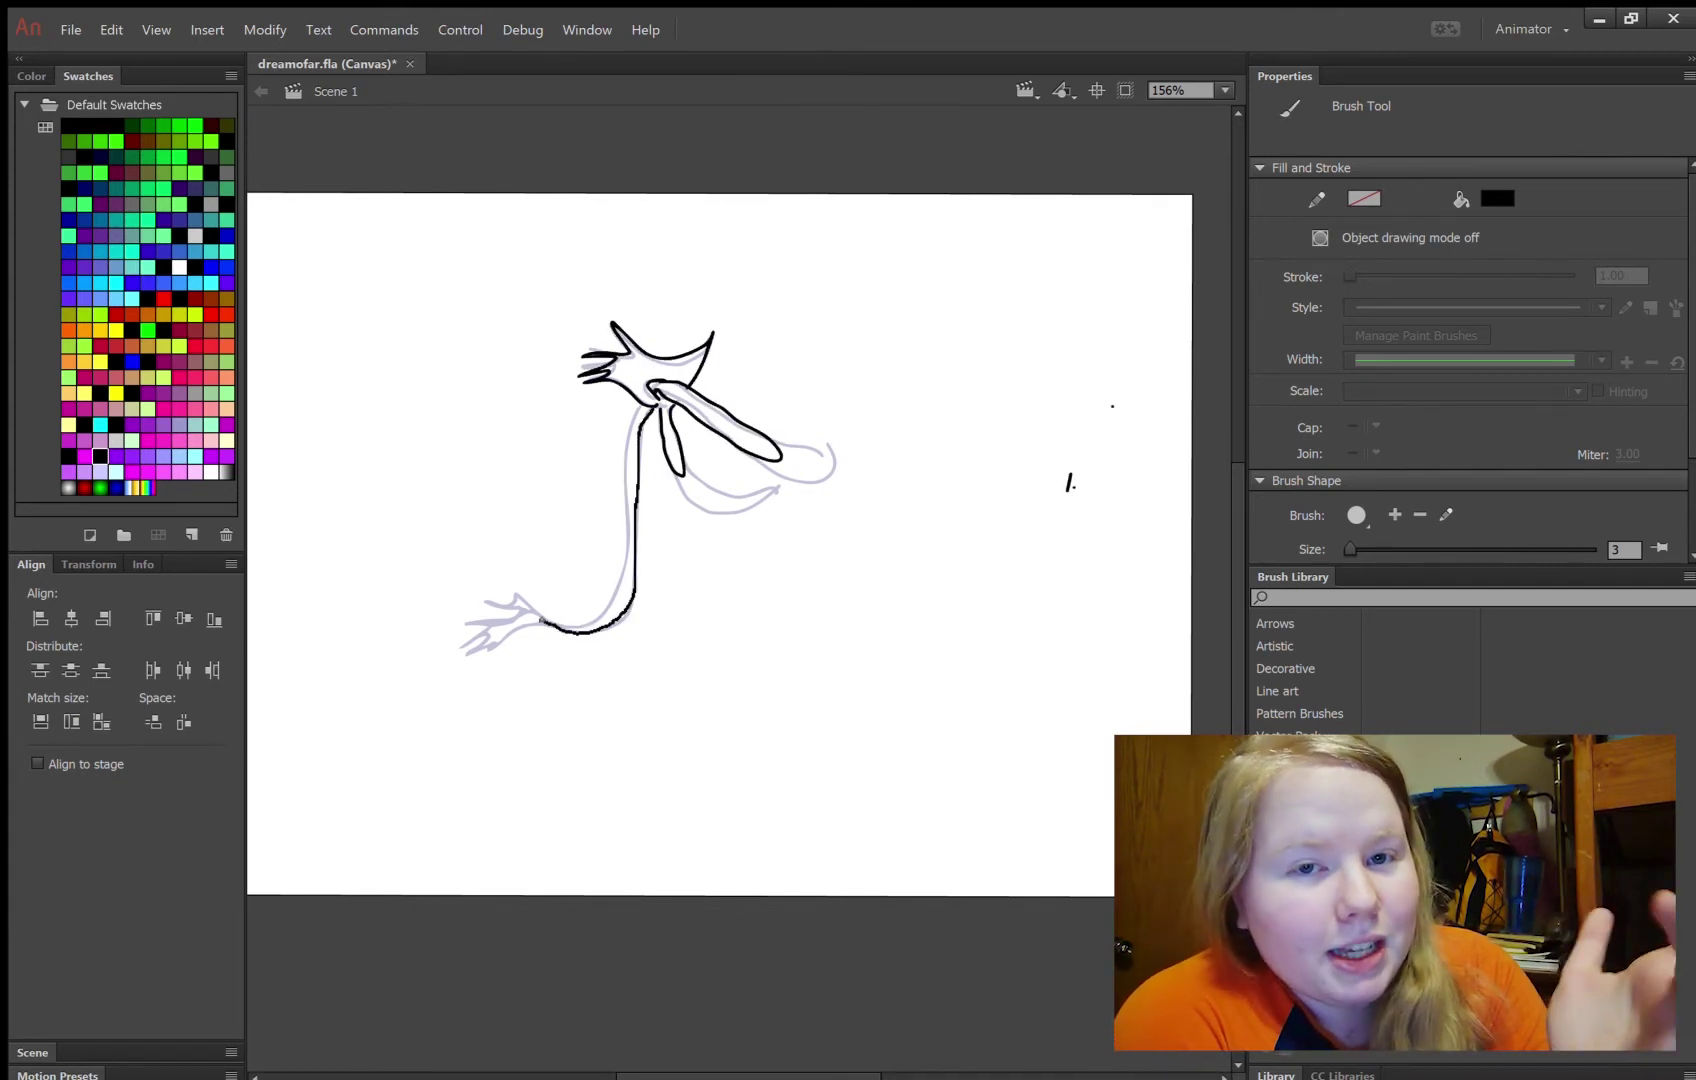
drag(537, 615, 427, 611)
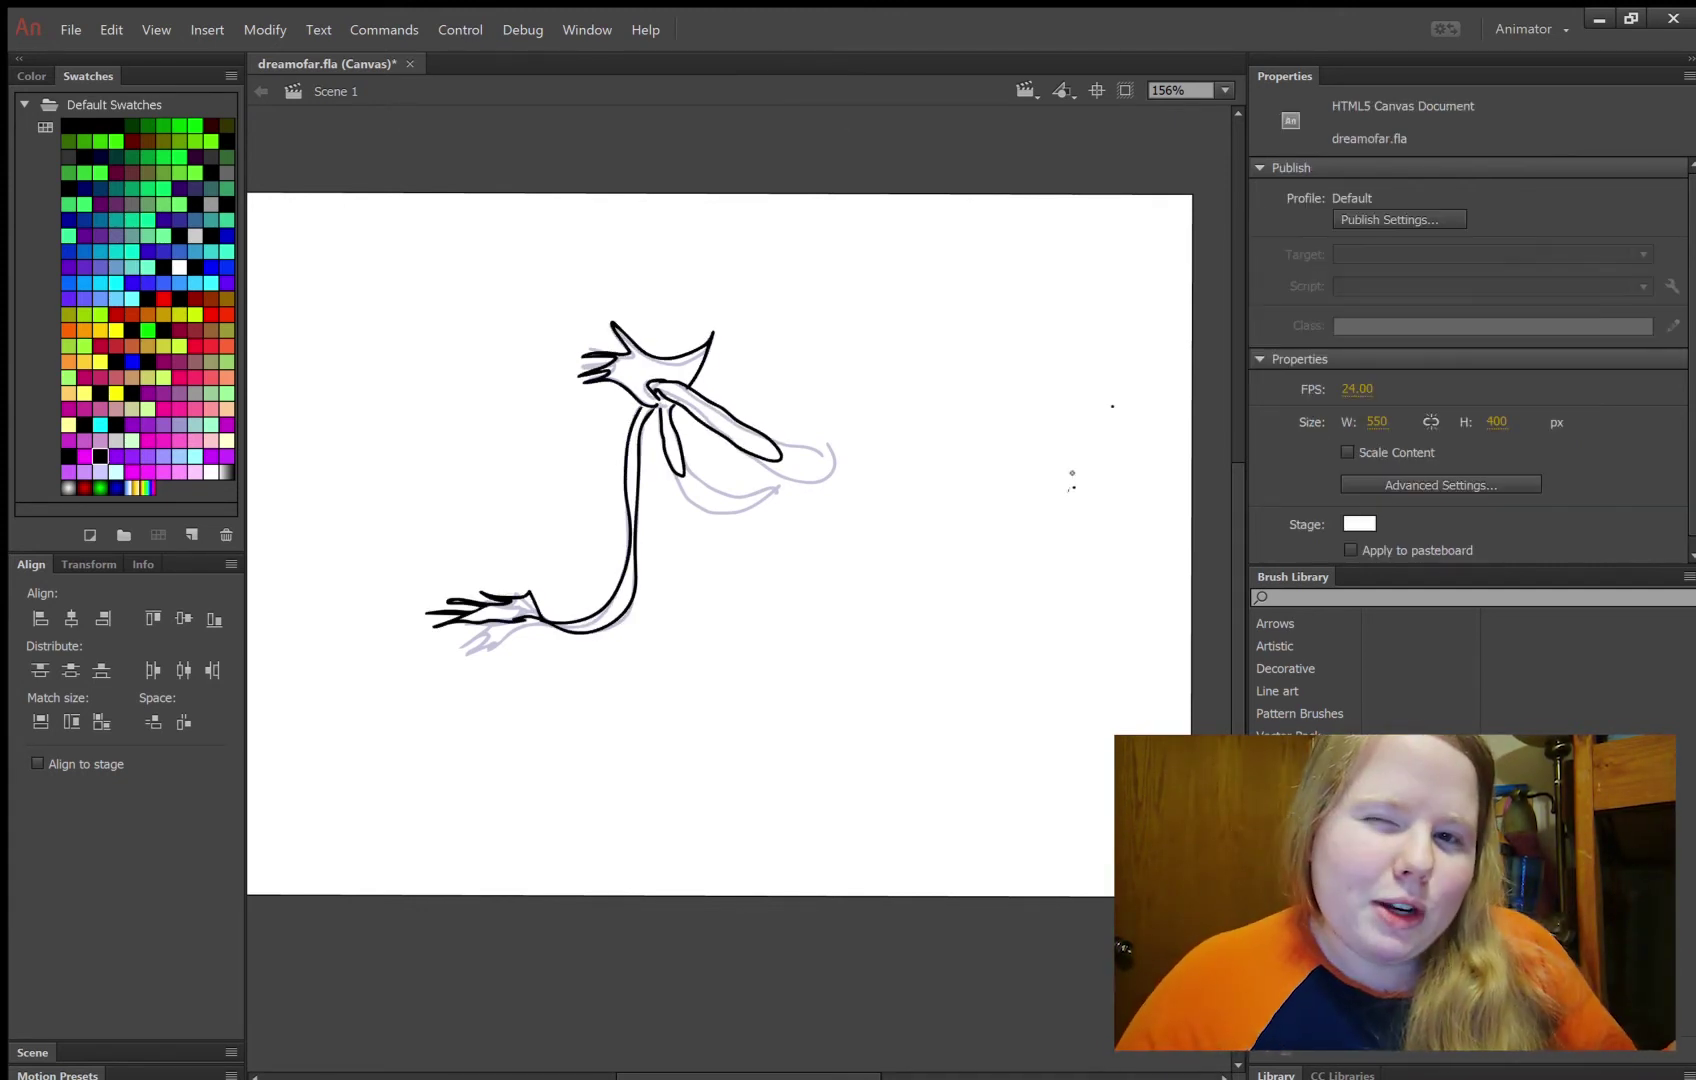
Trace the head outline and eye circle in new frames, then play and stop the animation
key(F7)
drag(649, 347, 693, 385)
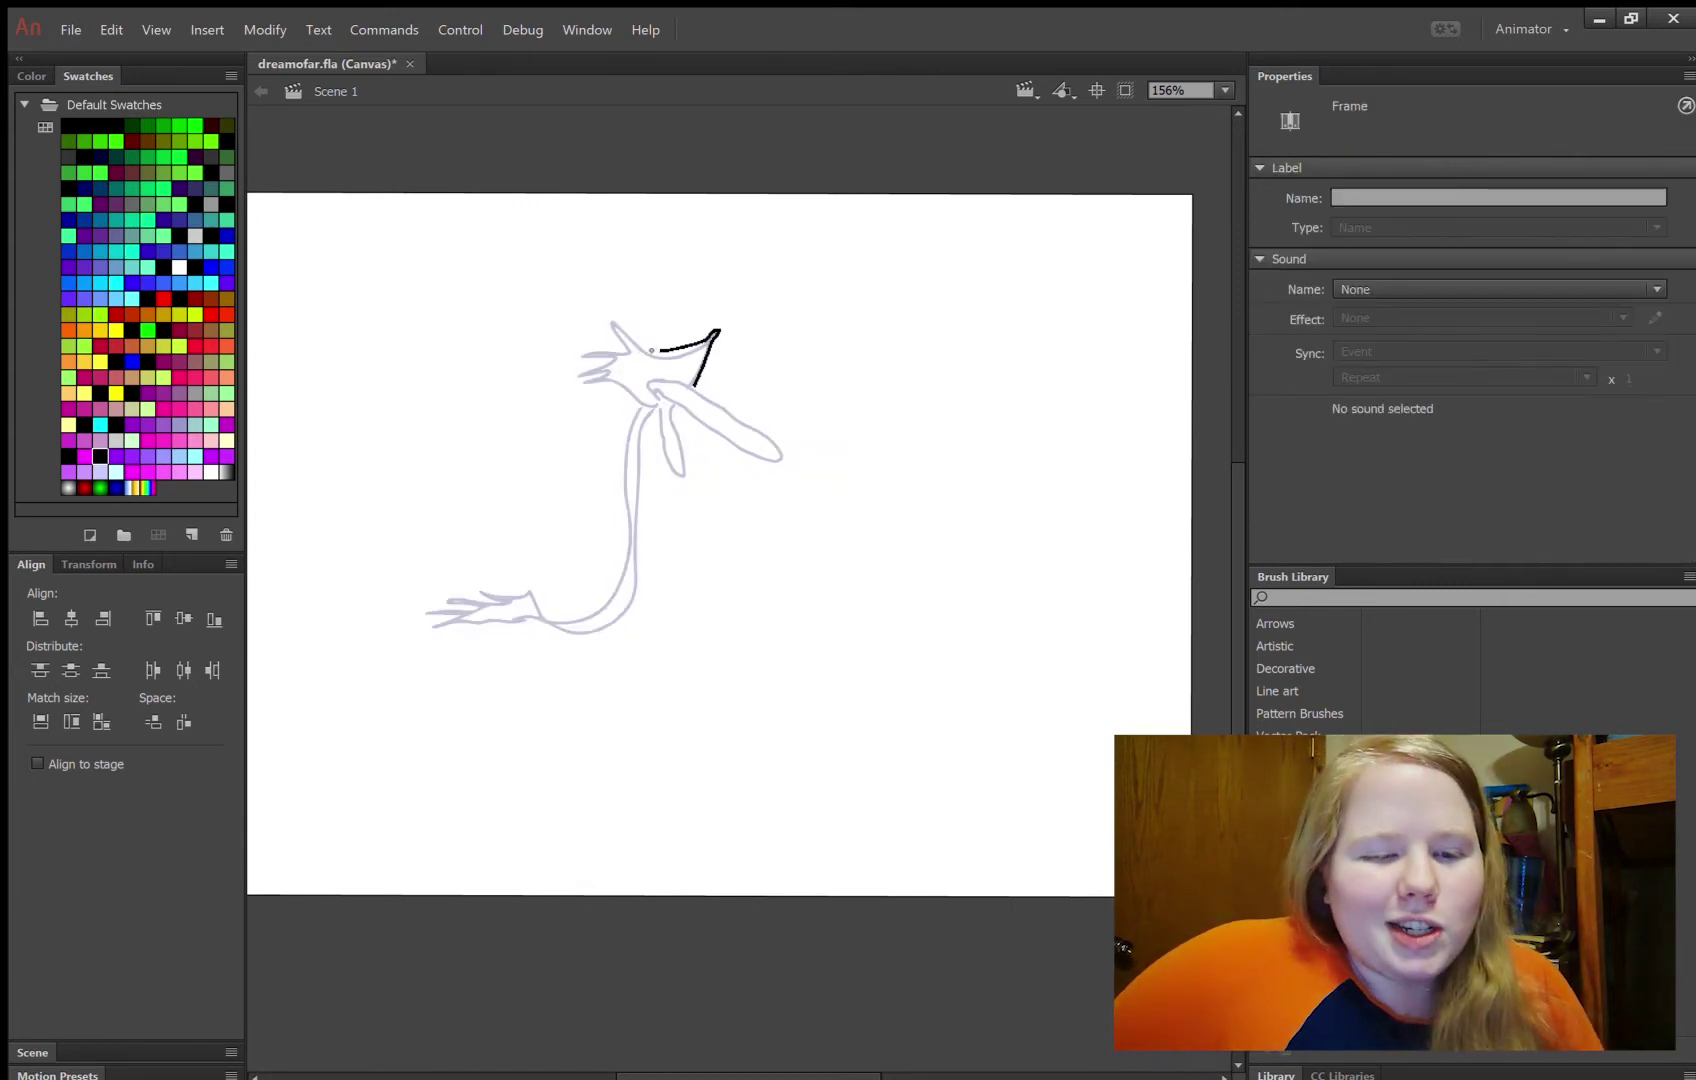
drag(610, 319, 572, 369)
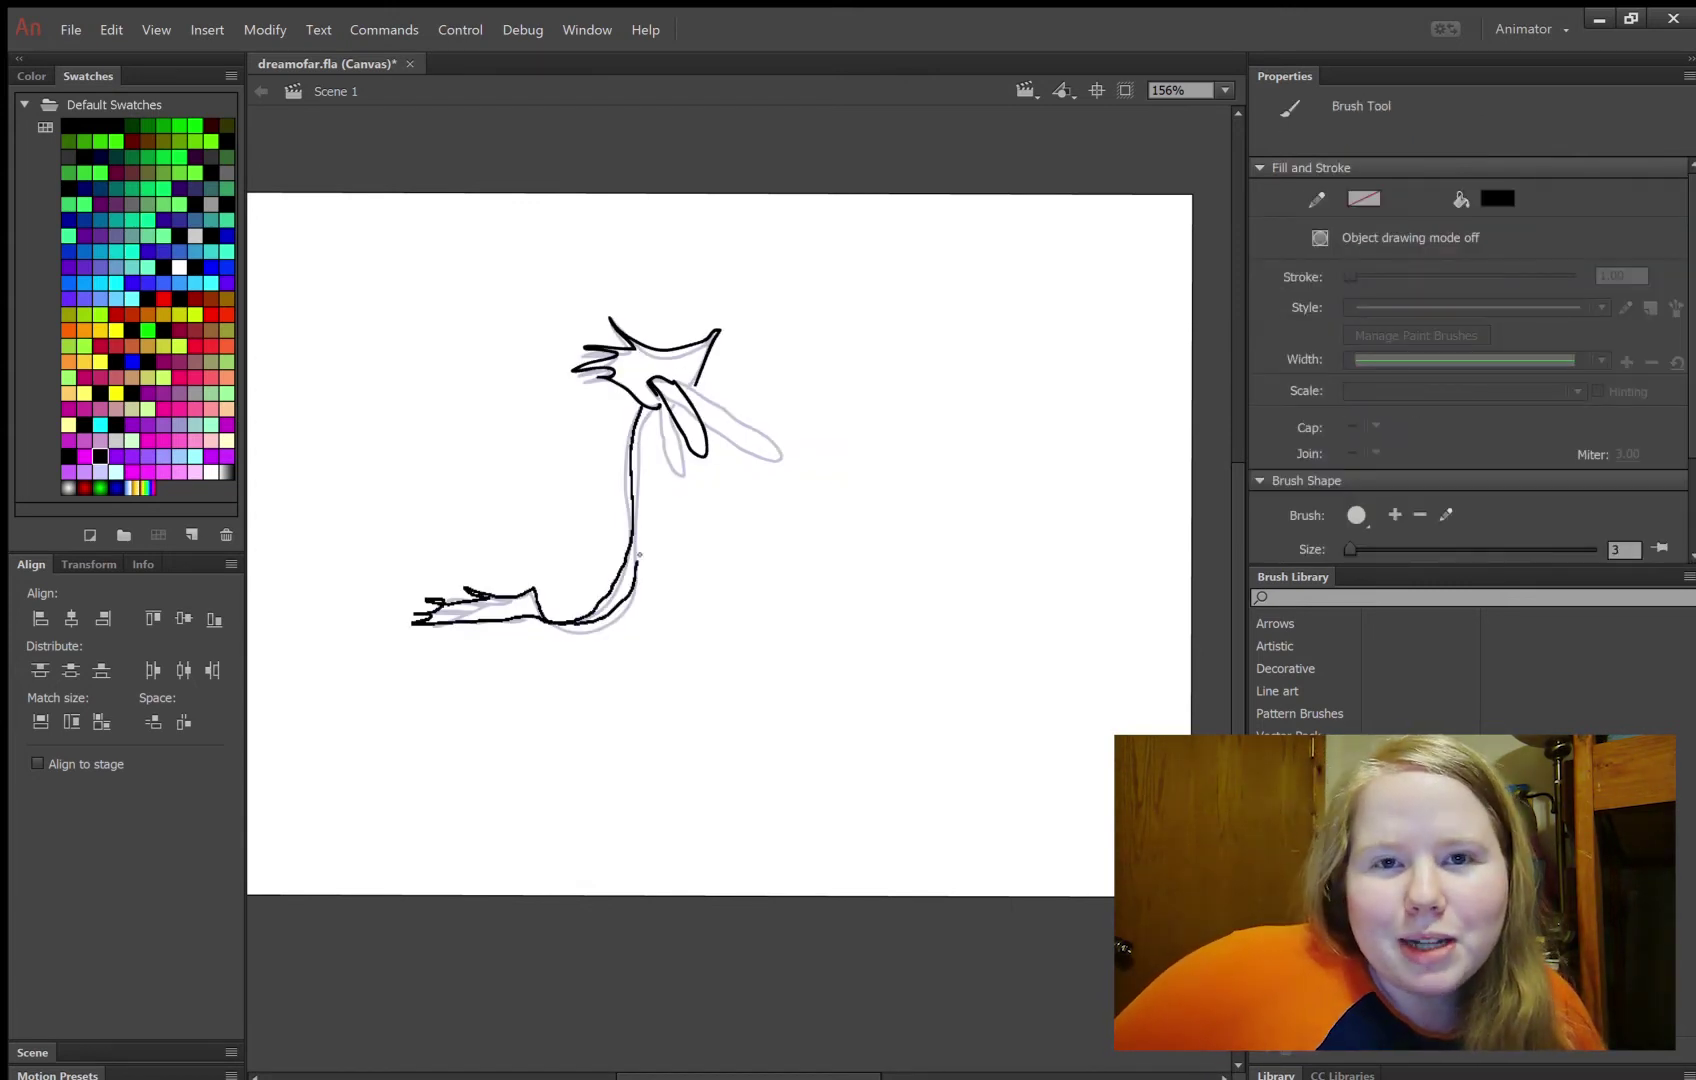
click(1003, 916)
key(F7)
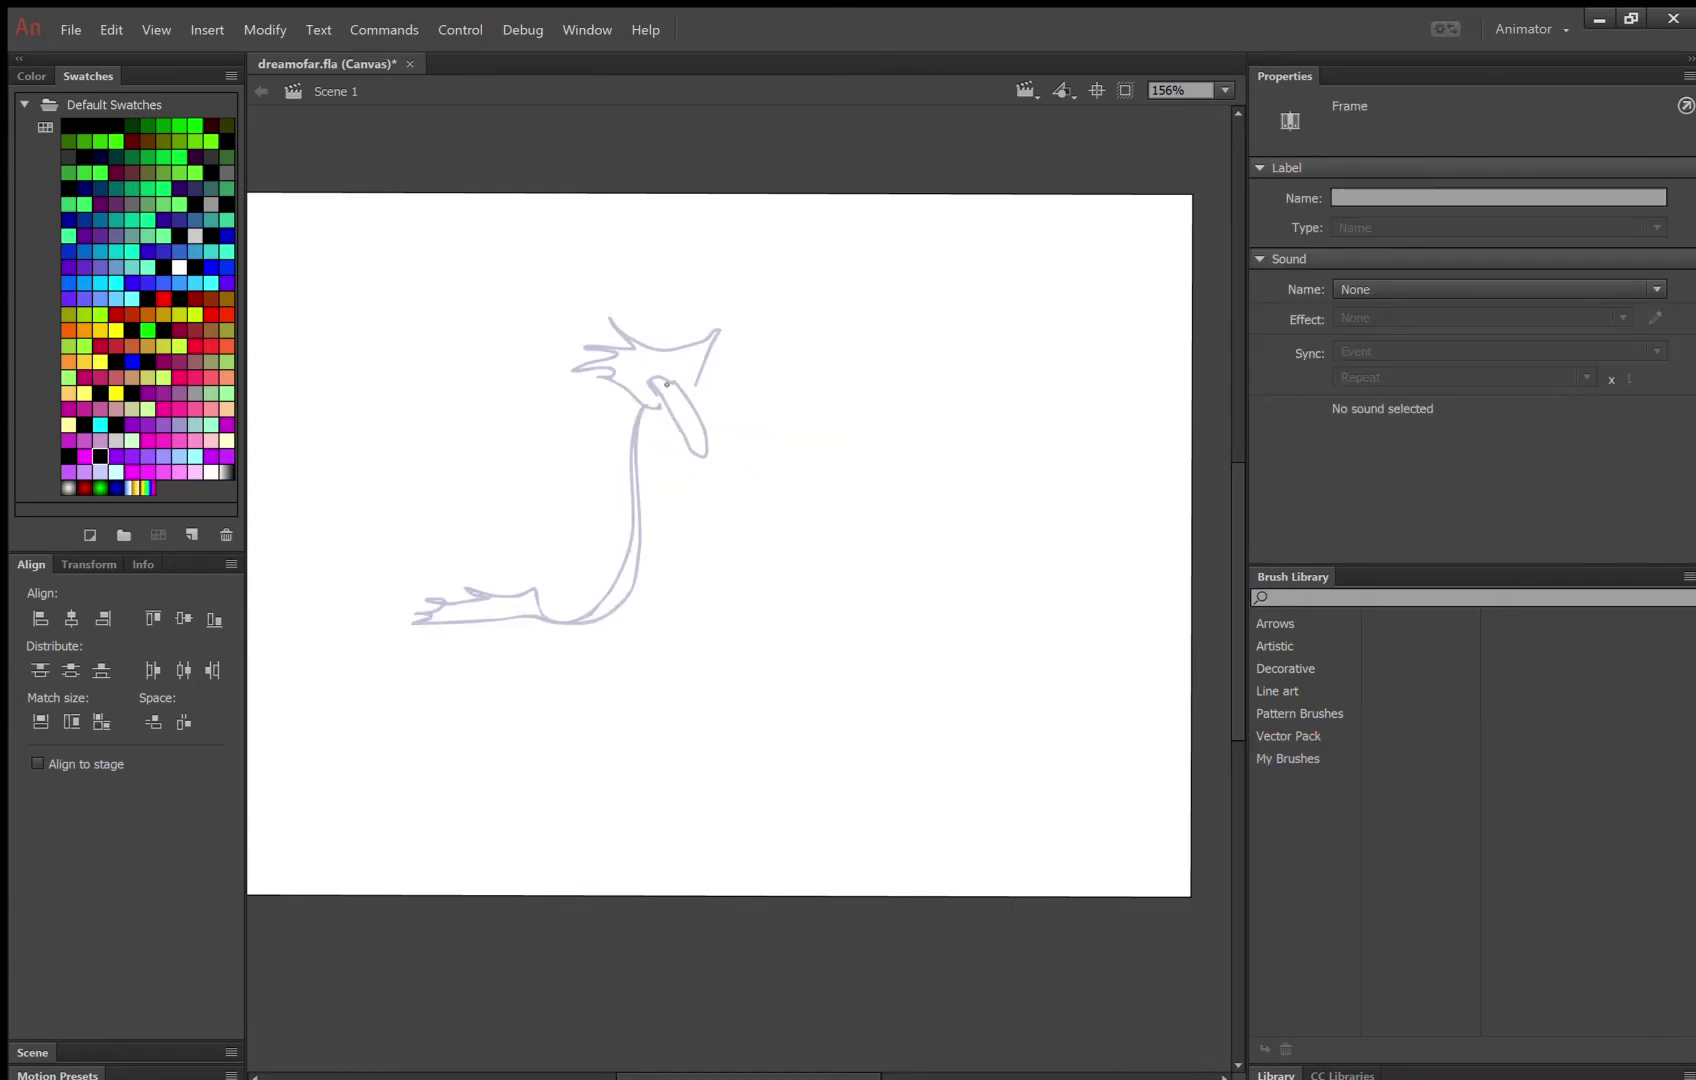
mouse_move(655, 381)
mouse_down()
mouse_move(596, 619)
mouse_move(437, 585)
mouse_up()
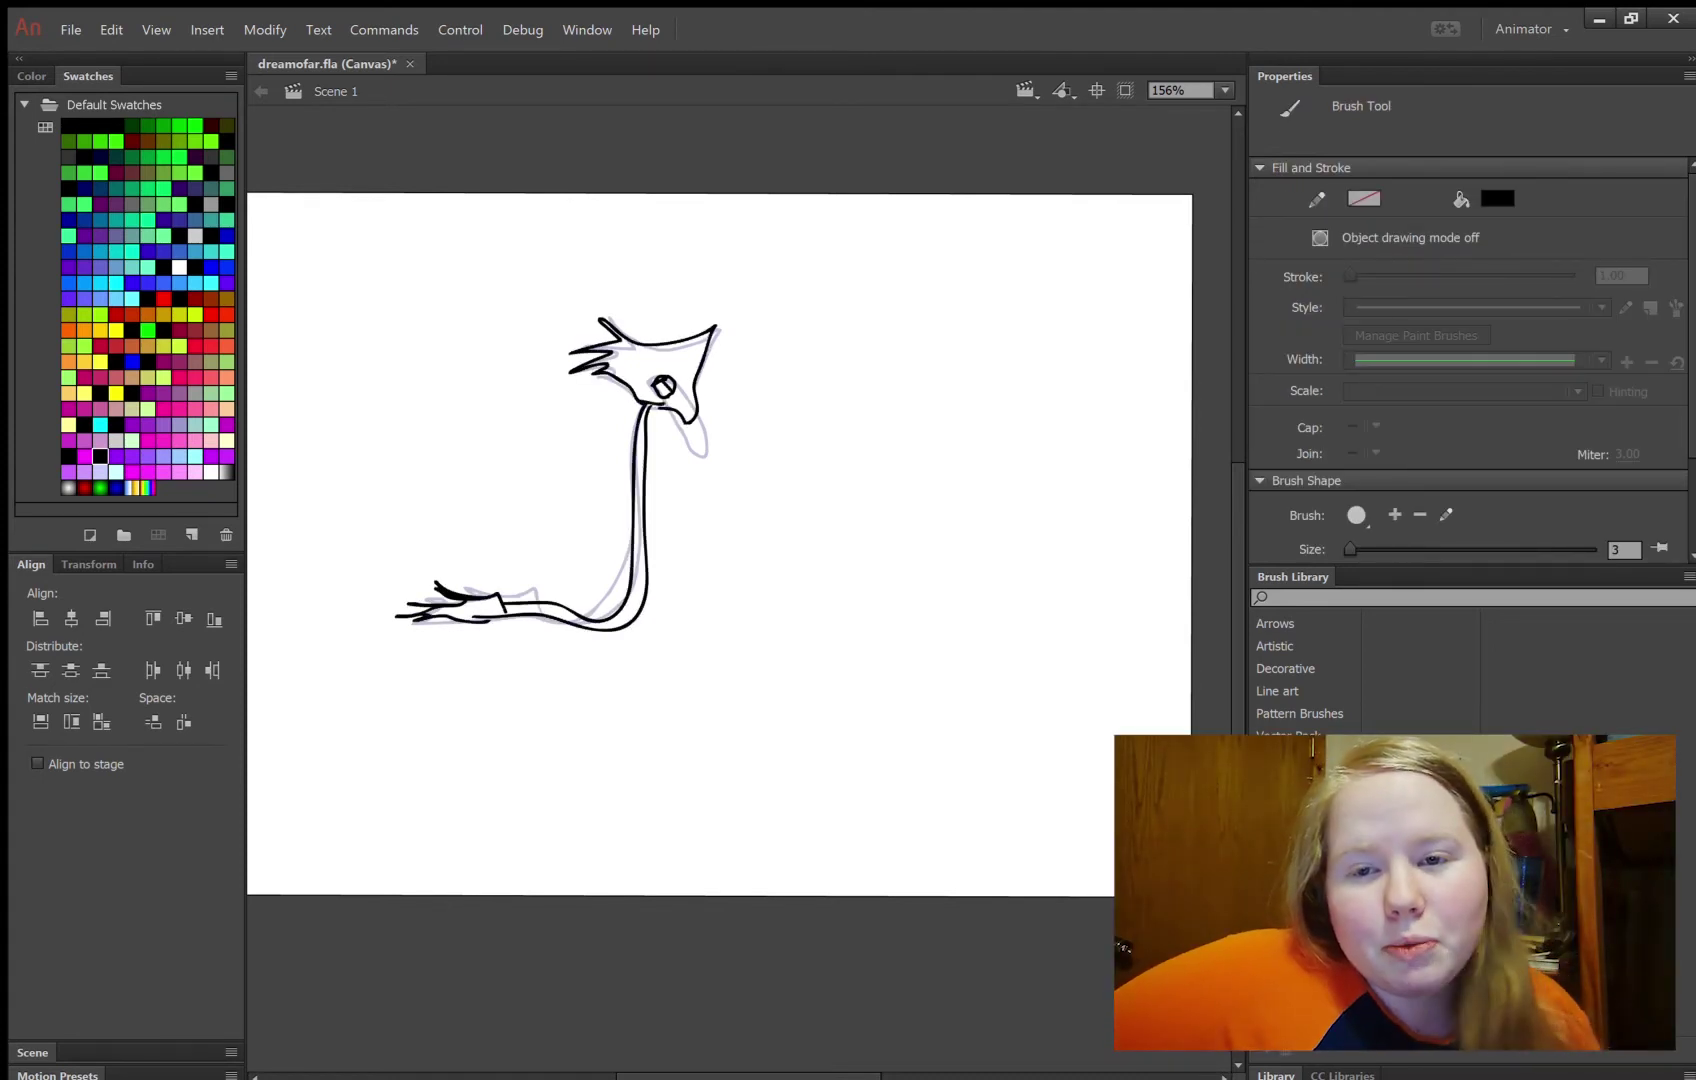
key(Return)
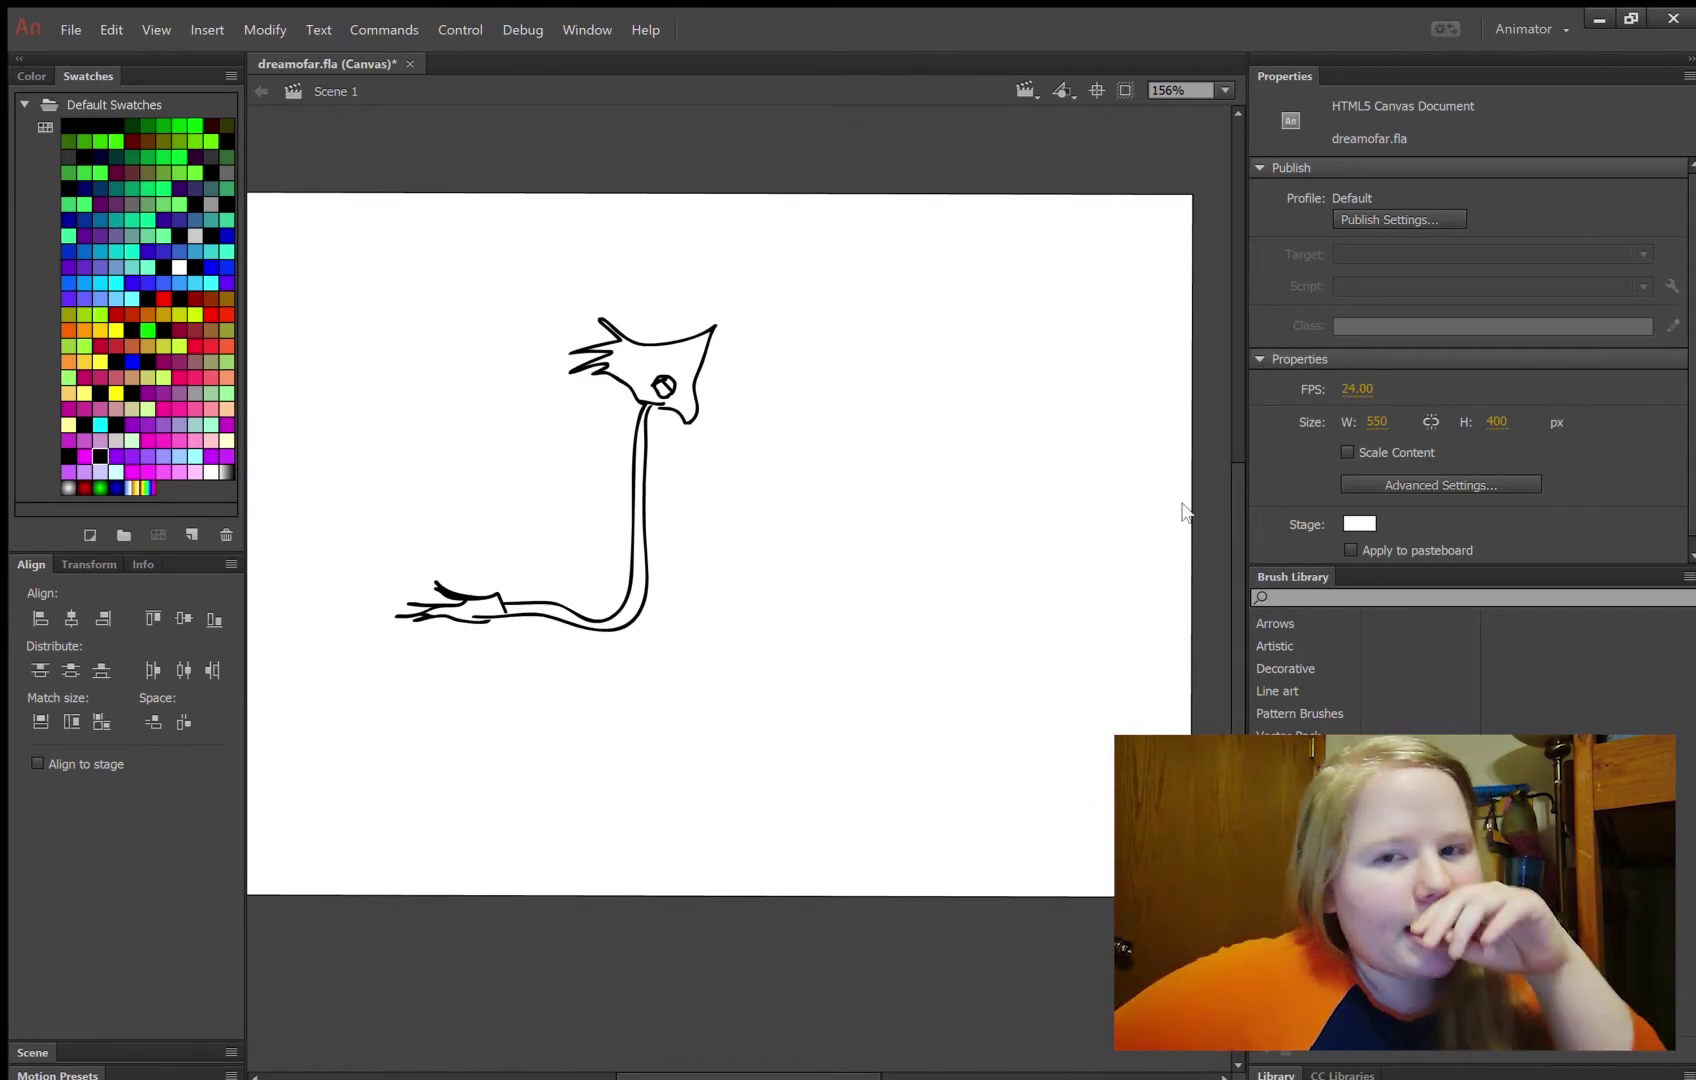
click(567, 1077)
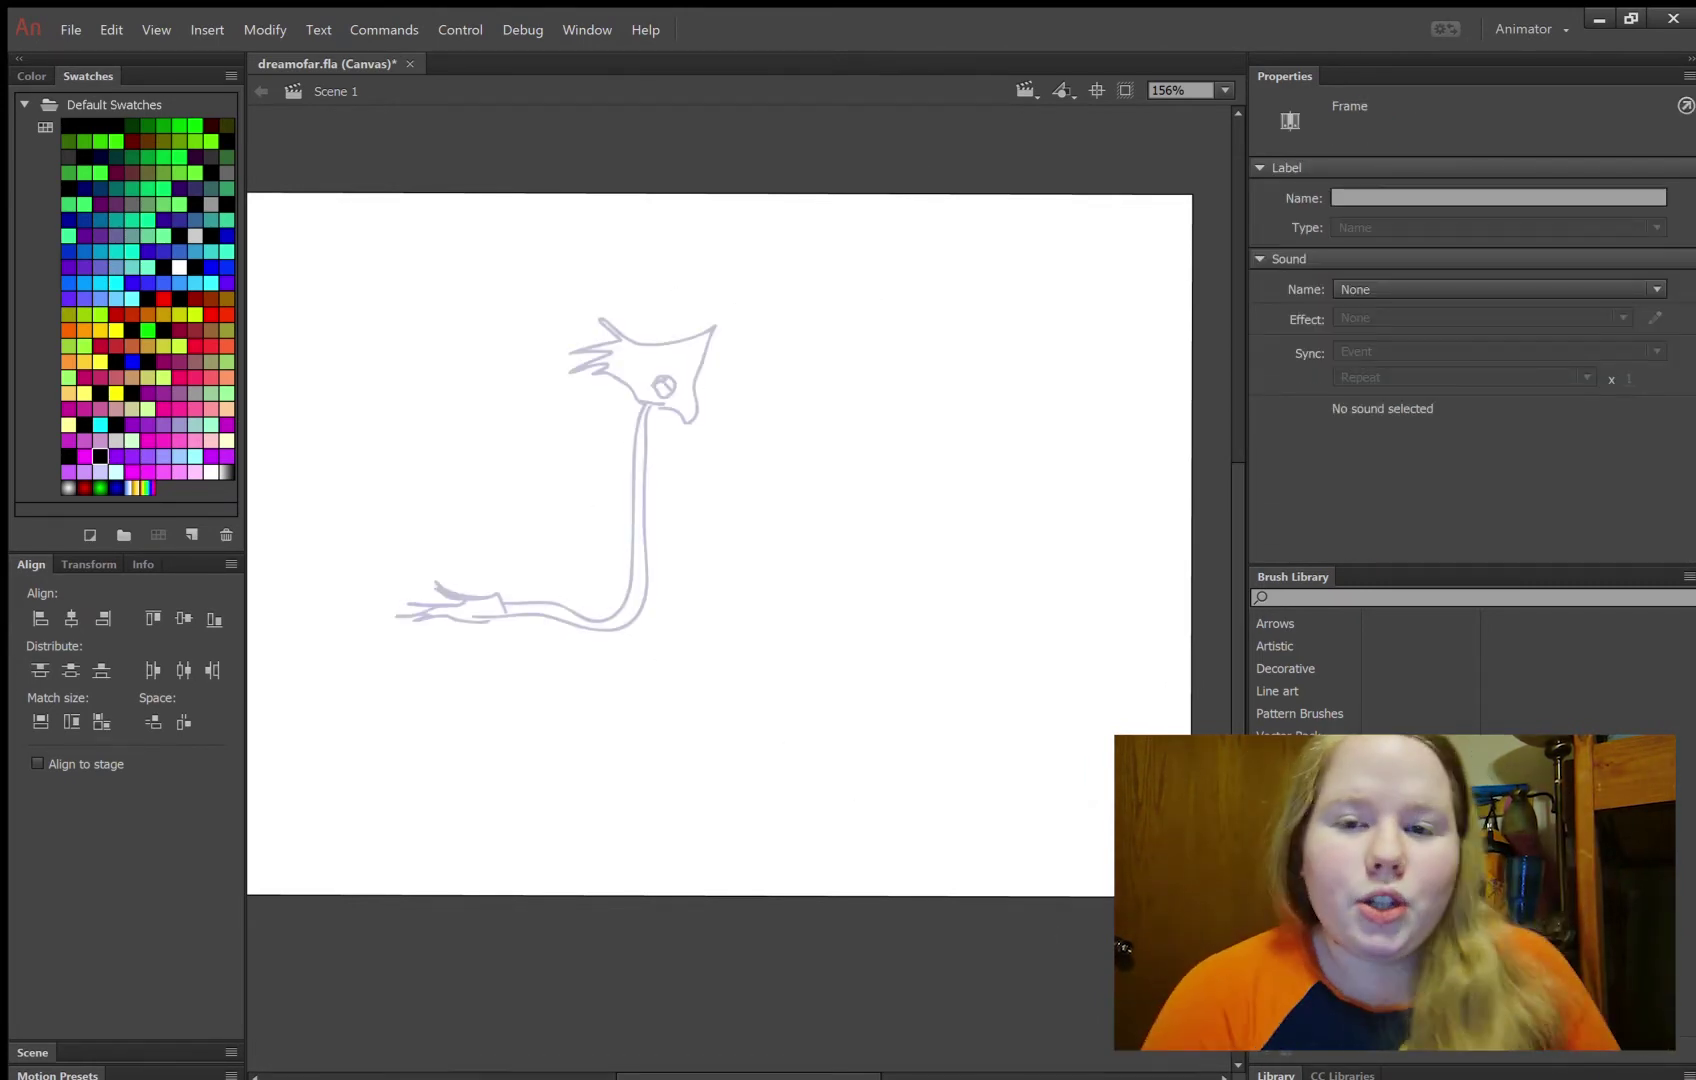
Ink the head's edges and down the neck and tail, then undo the last change
drag(730, 320, 701, 424)
drag(583, 340, 562, 371)
mouse_move(583, 392)
mouse_down()
mouse_move(647, 405)
mouse_move(606, 617)
mouse_move(421, 598)
mouse_move(527, 619)
mouse_up()
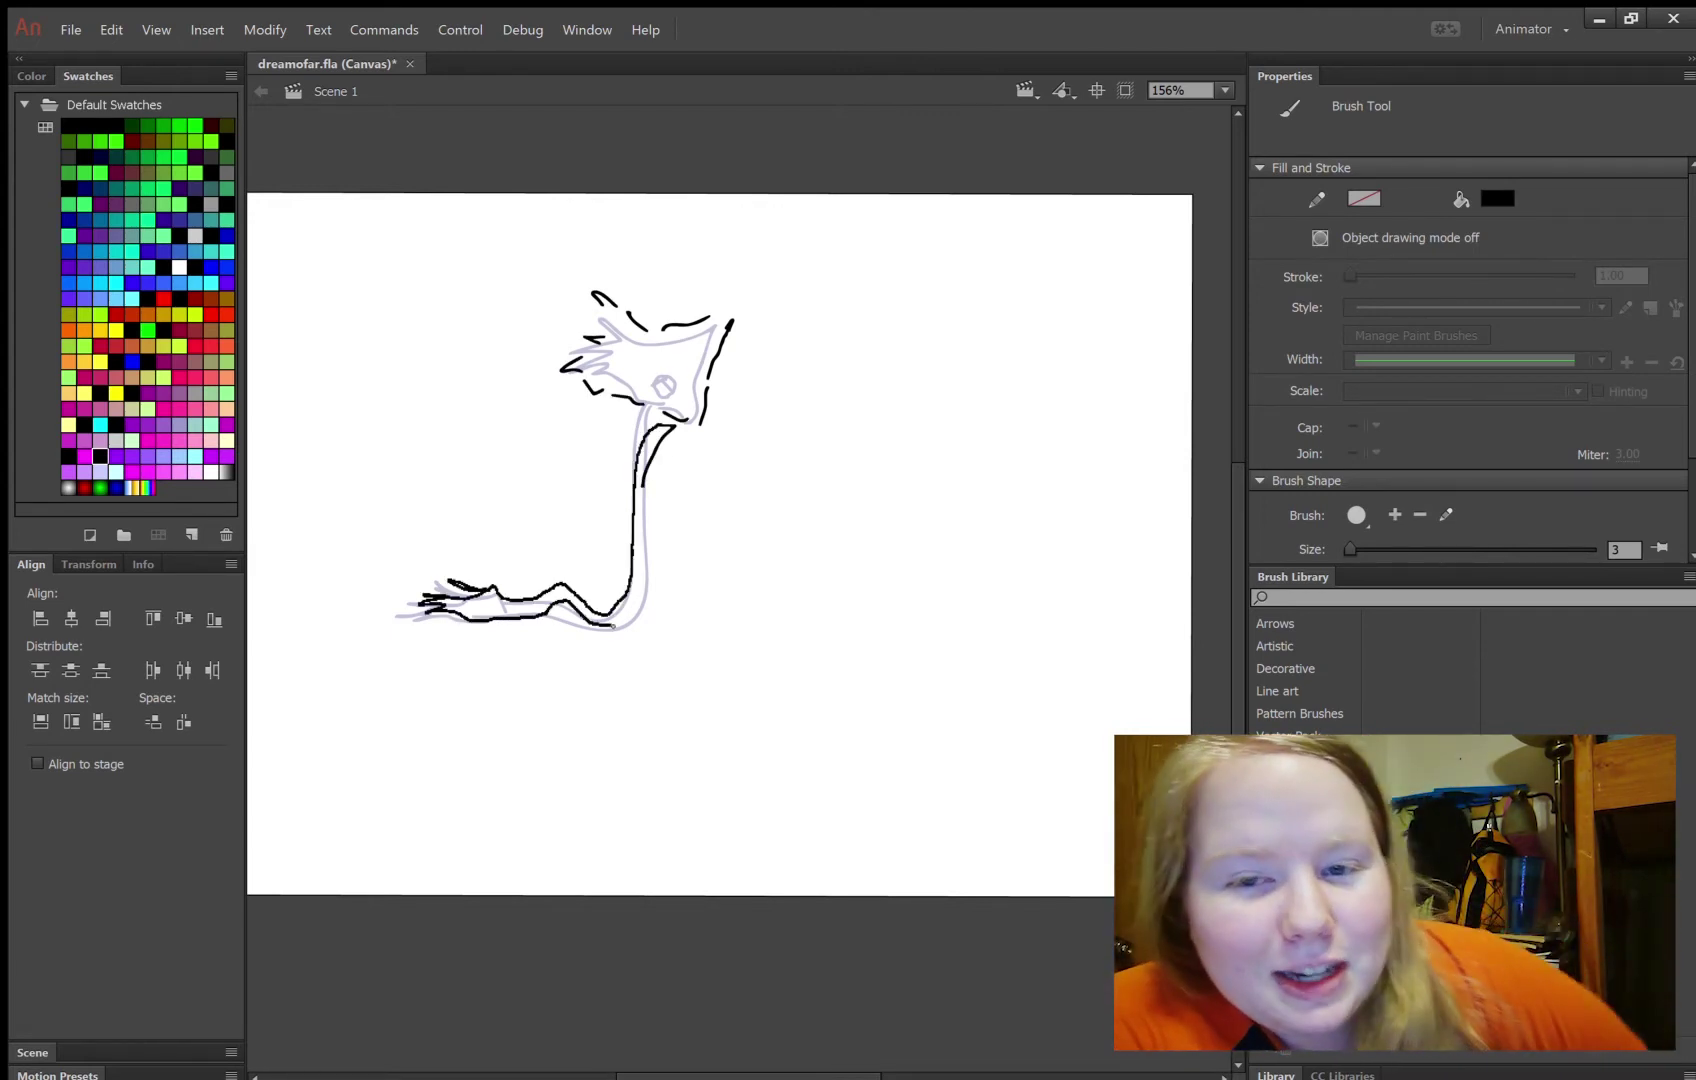
drag(673, 424, 550, 617)
key(v)
key(b)
key(ctrl+z)
key(ctrl+z)
key(ctrl+z)
Sketch short dashes around the head and a wavy leg stroke toward the left
drag(584, 269, 613, 283)
drag(666, 307, 726, 302)
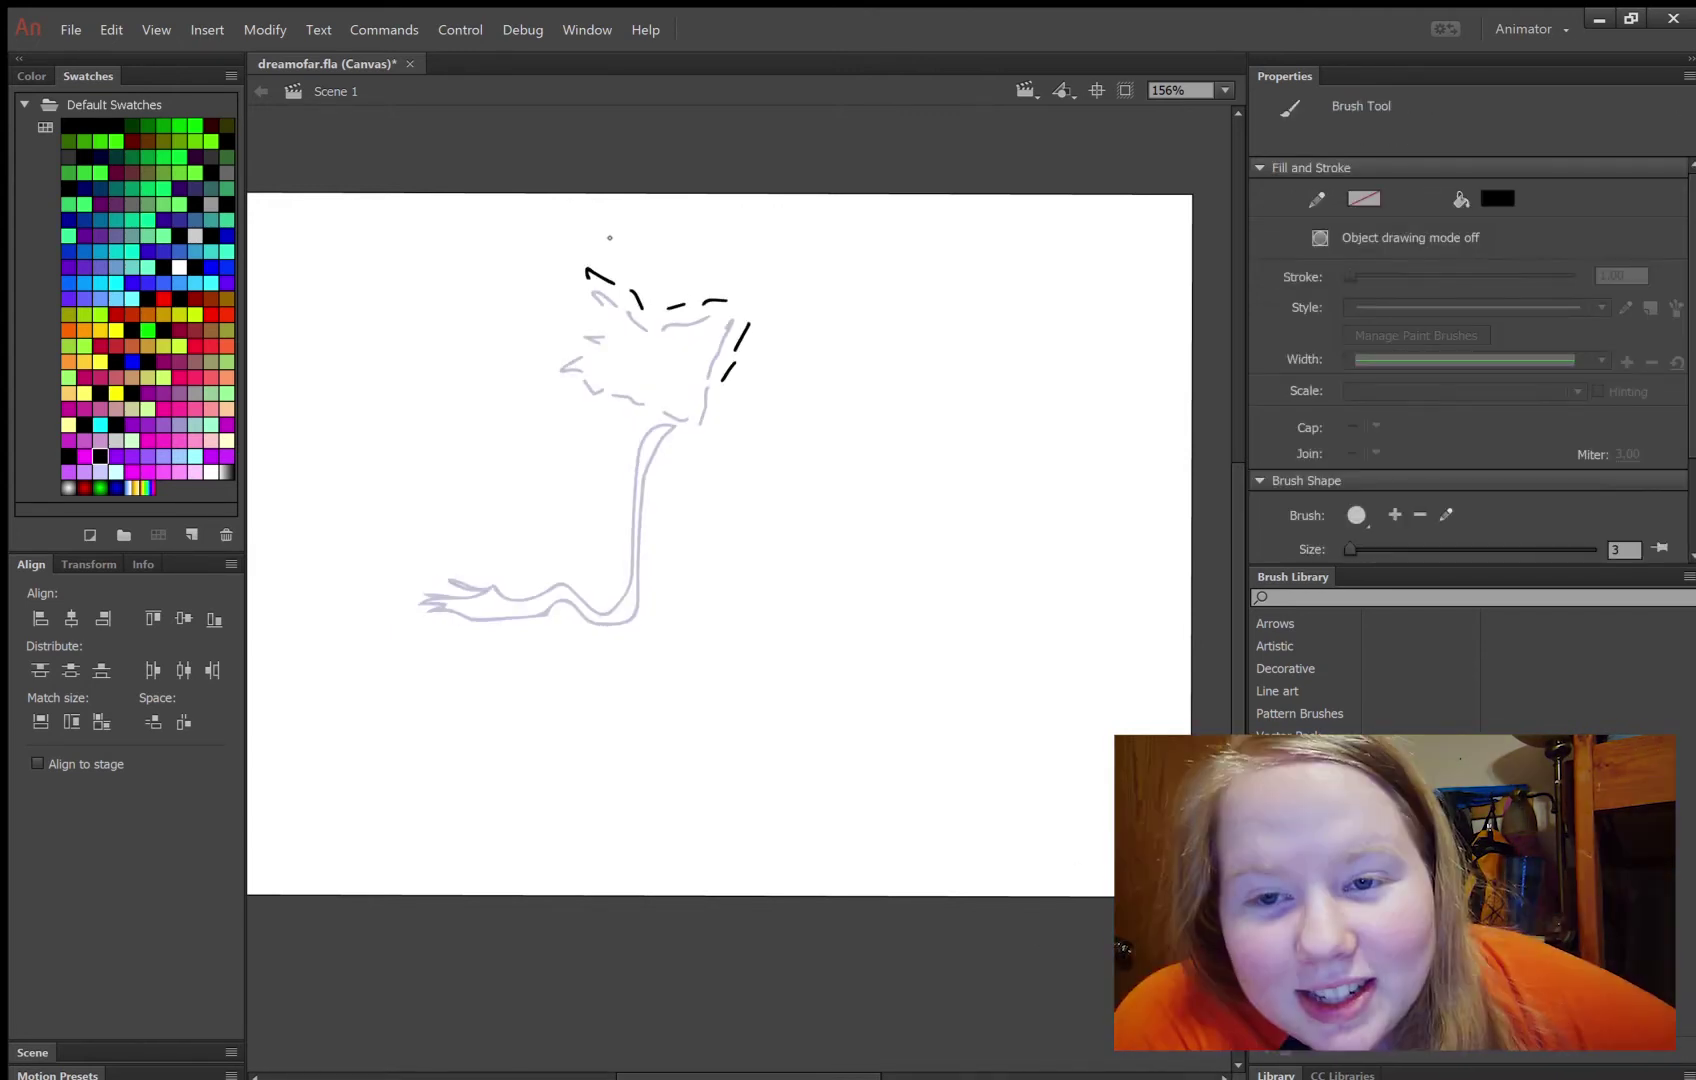
drag(563, 355, 545, 371)
drag(723, 406, 643, 507)
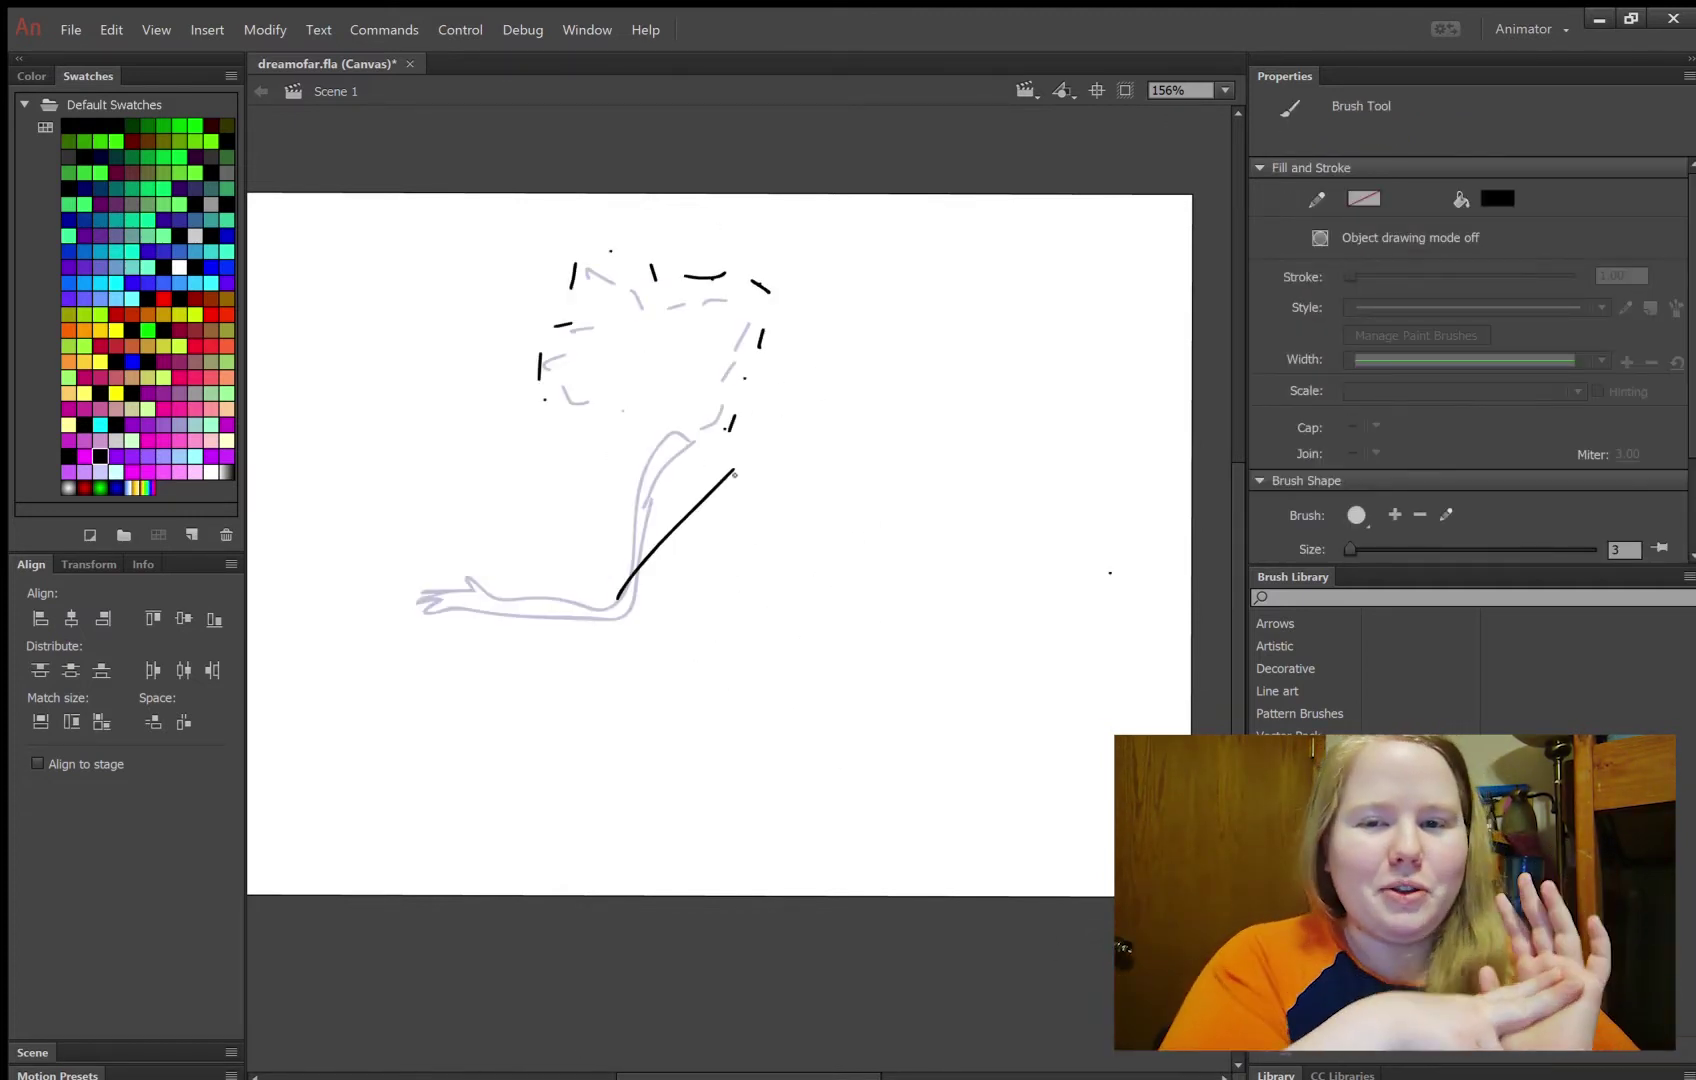
drag(734, 470, 432, 577)
Add a frame with the figure lying flat, preview playback, and draw another stroke over it
key(F7)
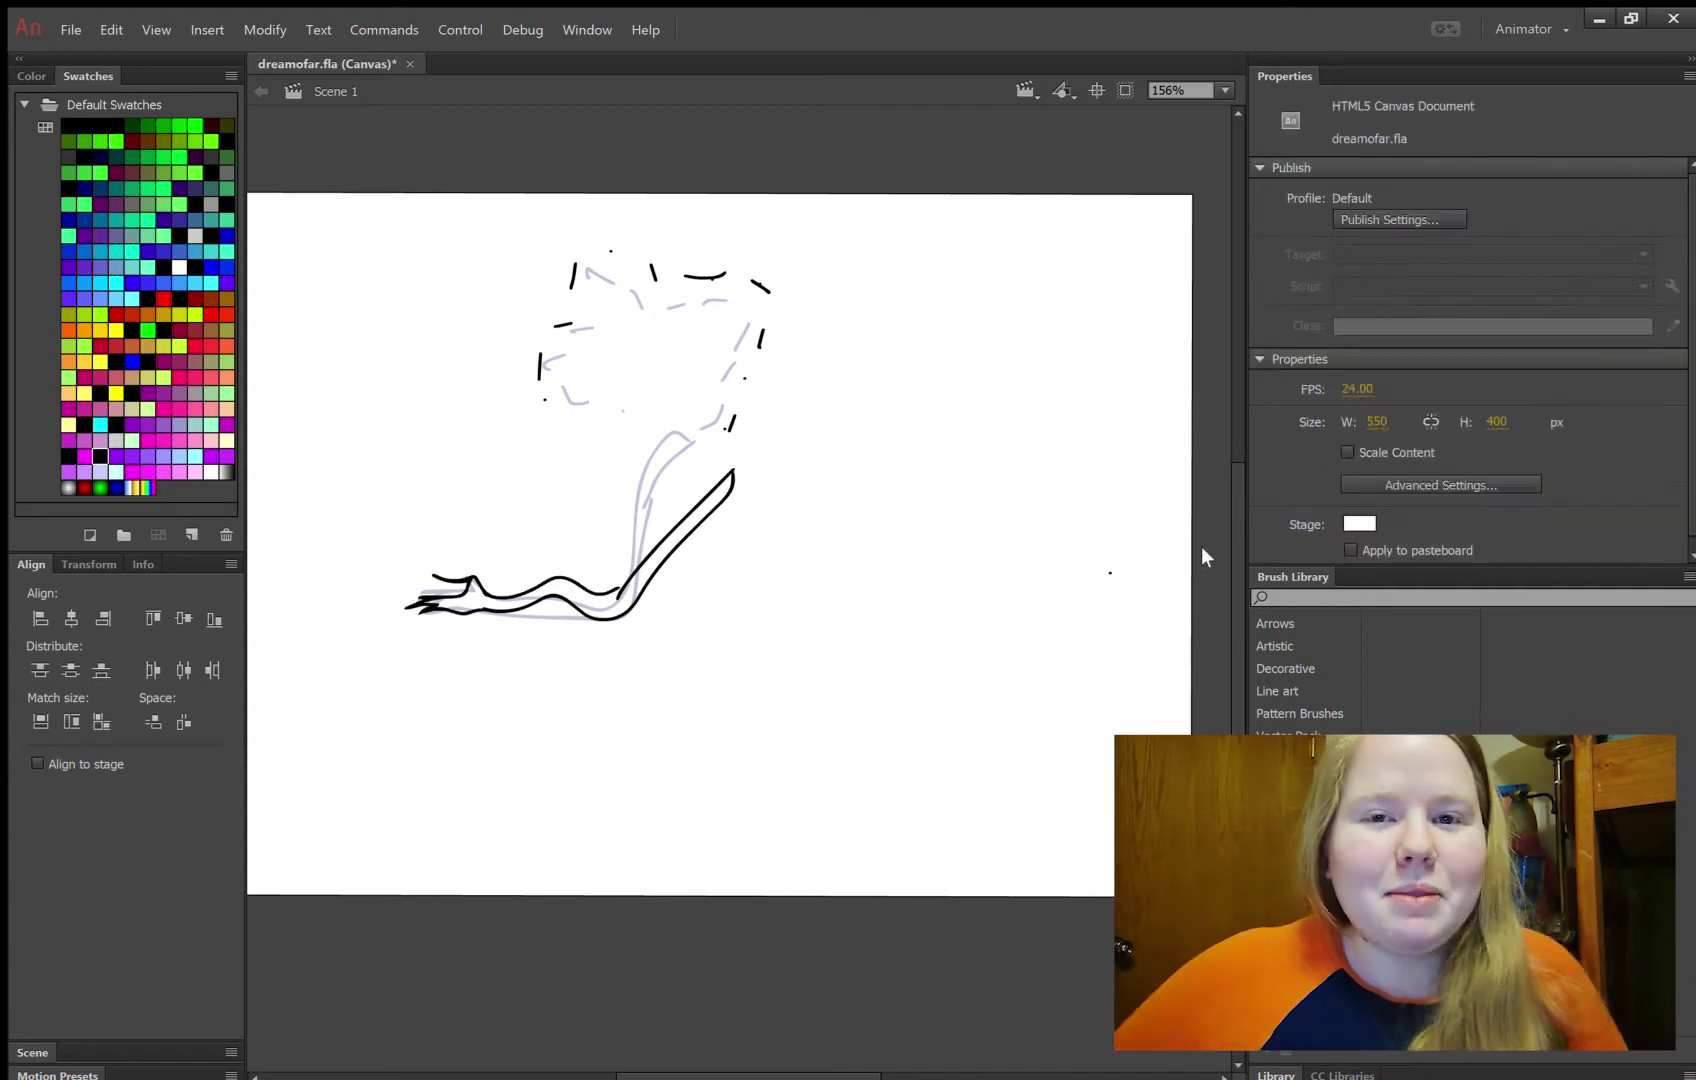
drag(615, 582, 818, 602)
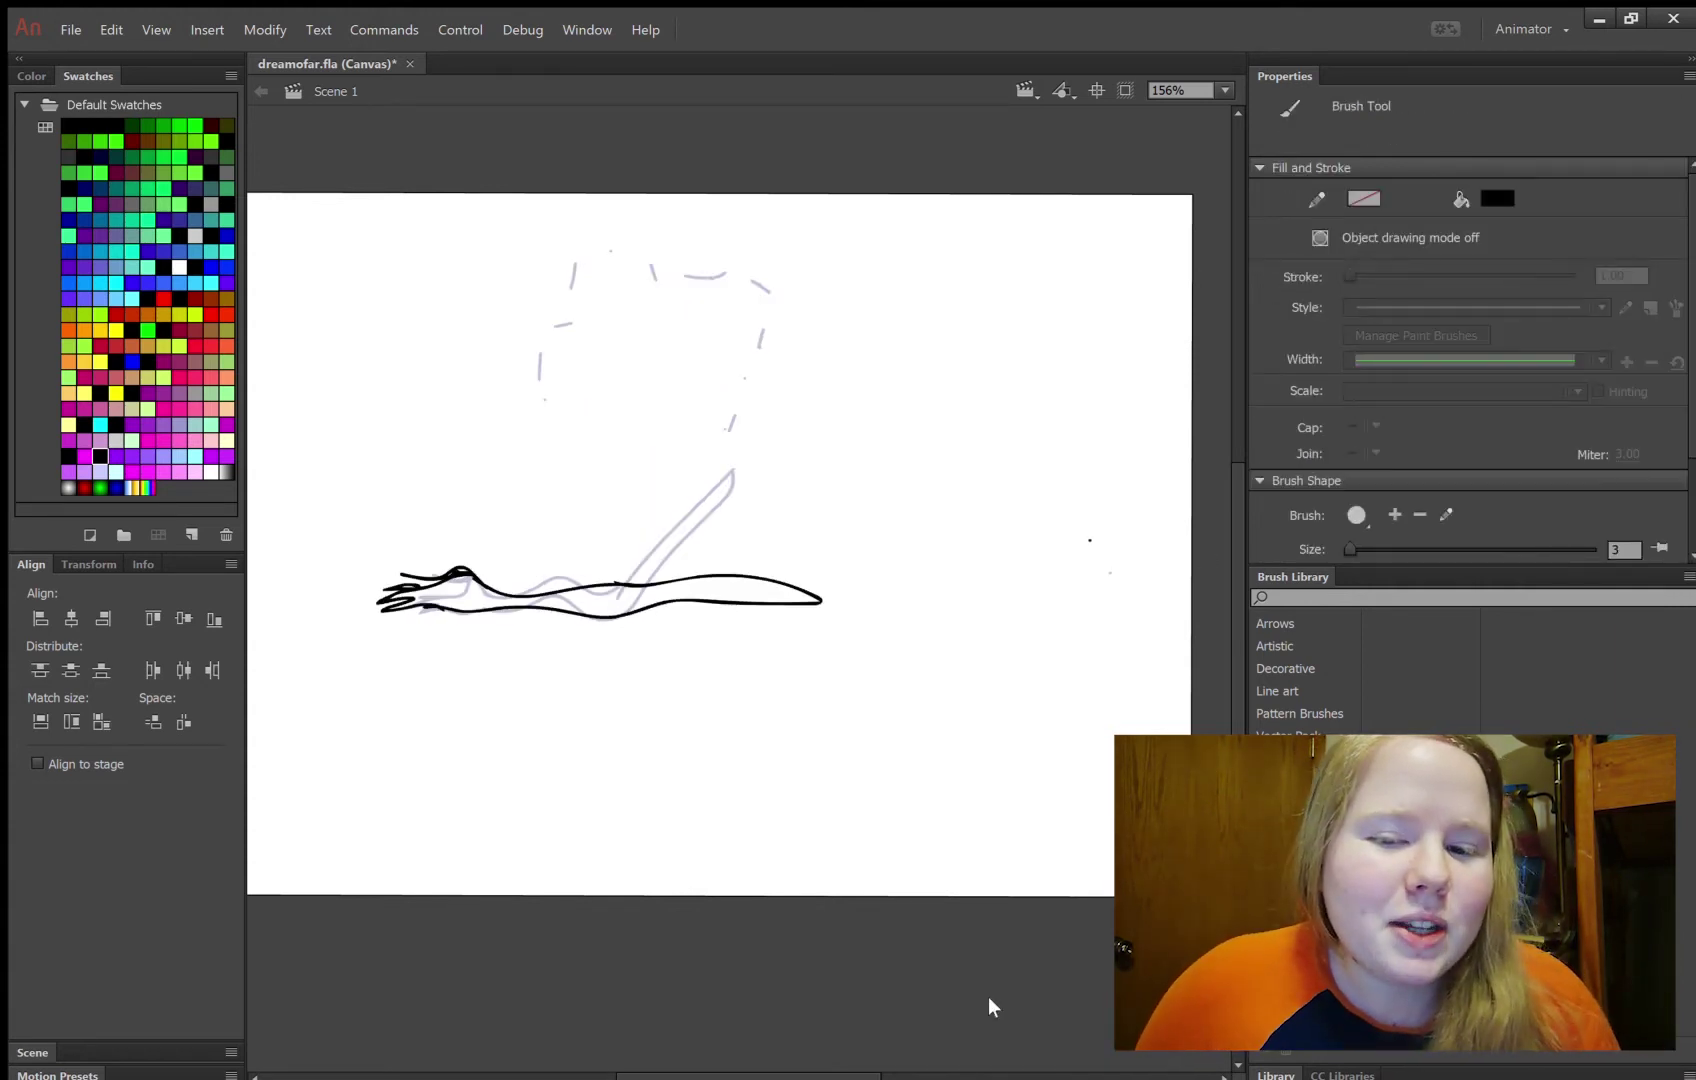
key(Return)
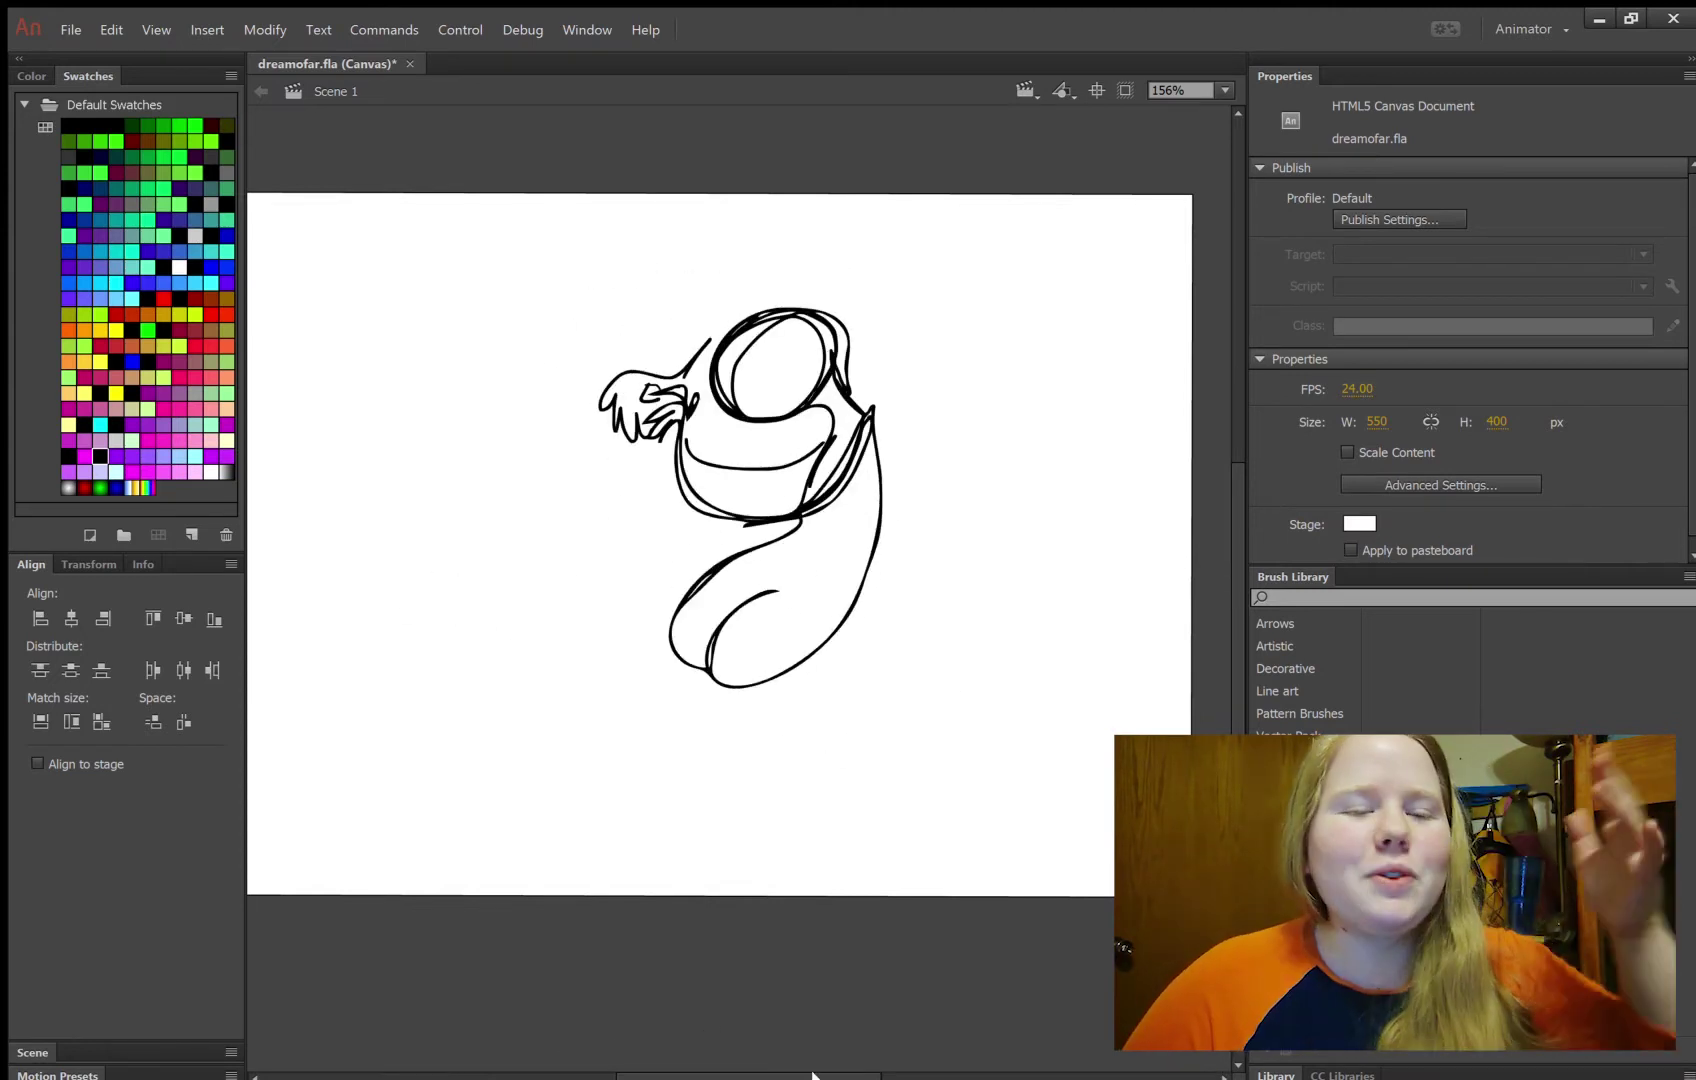
key(b)
drag(375, 504, 815, 594)
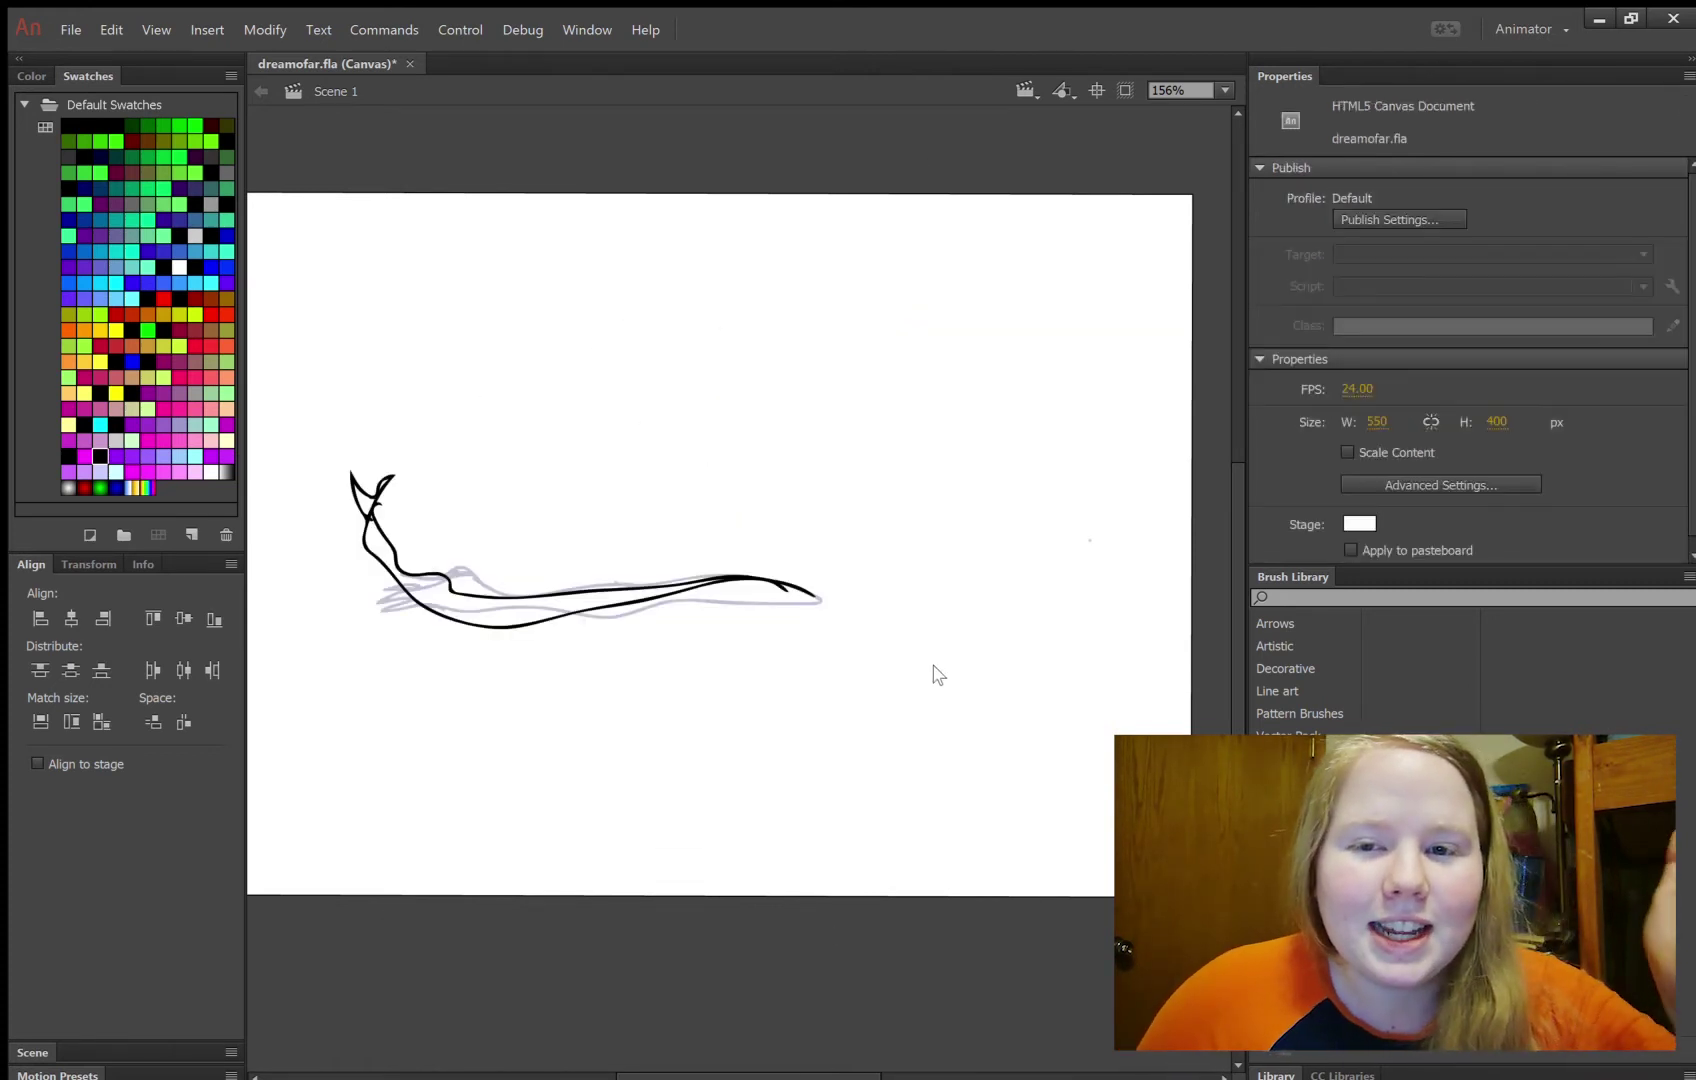
key(F7)
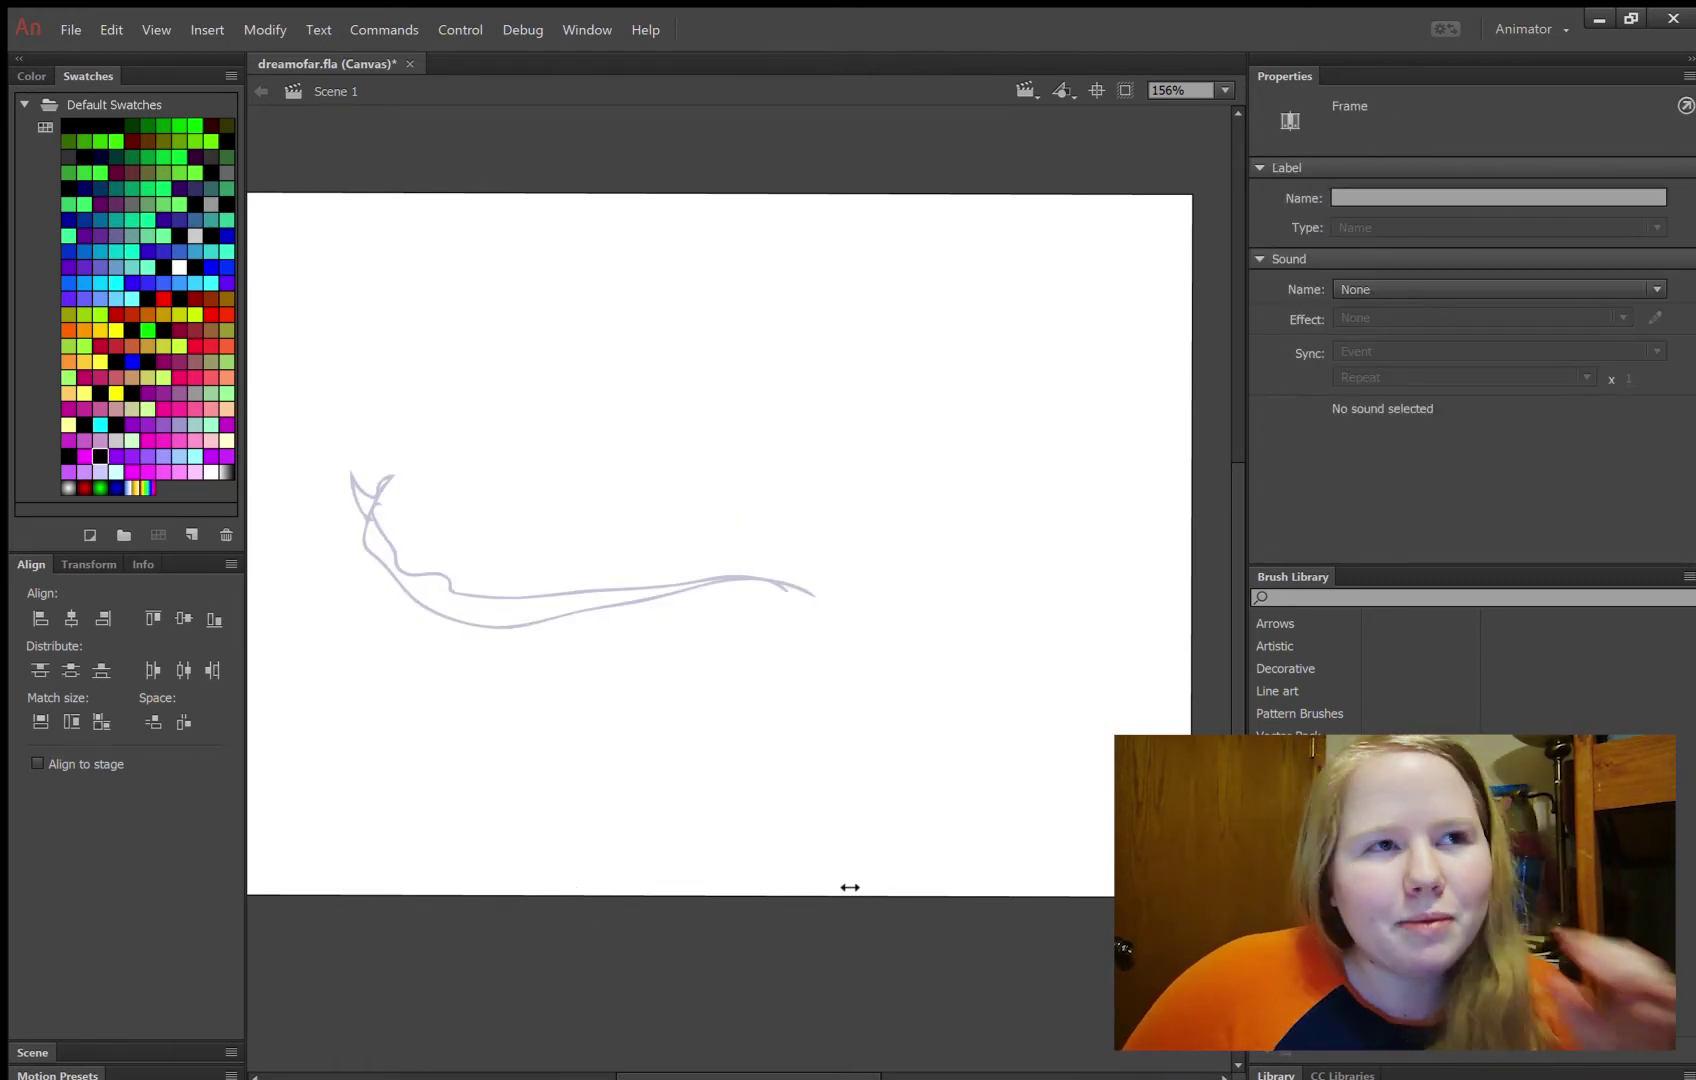
Brush curved strokes over the faint onion-skin figure across new keyframes
key(b)
drag(371, 386, 716, 582)
drag(374, 351, 753, 577)
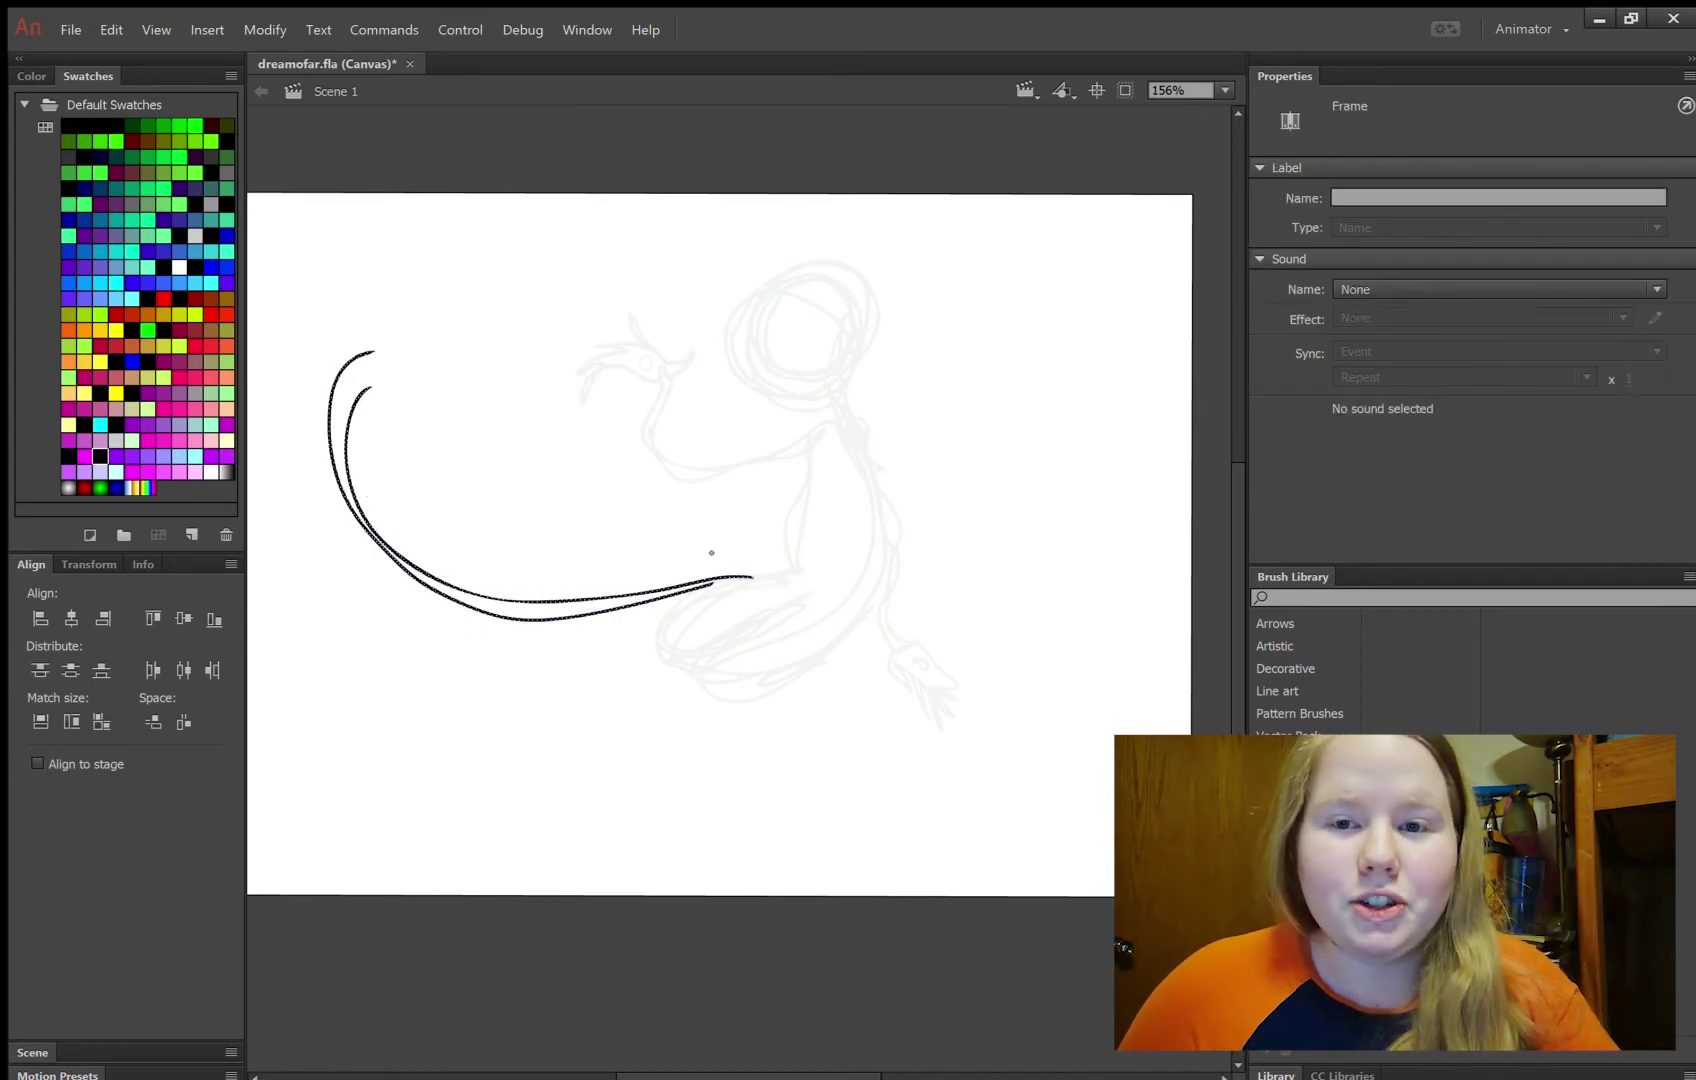
key(F7)
drag(460, 285, 662, 592)
key(F6)
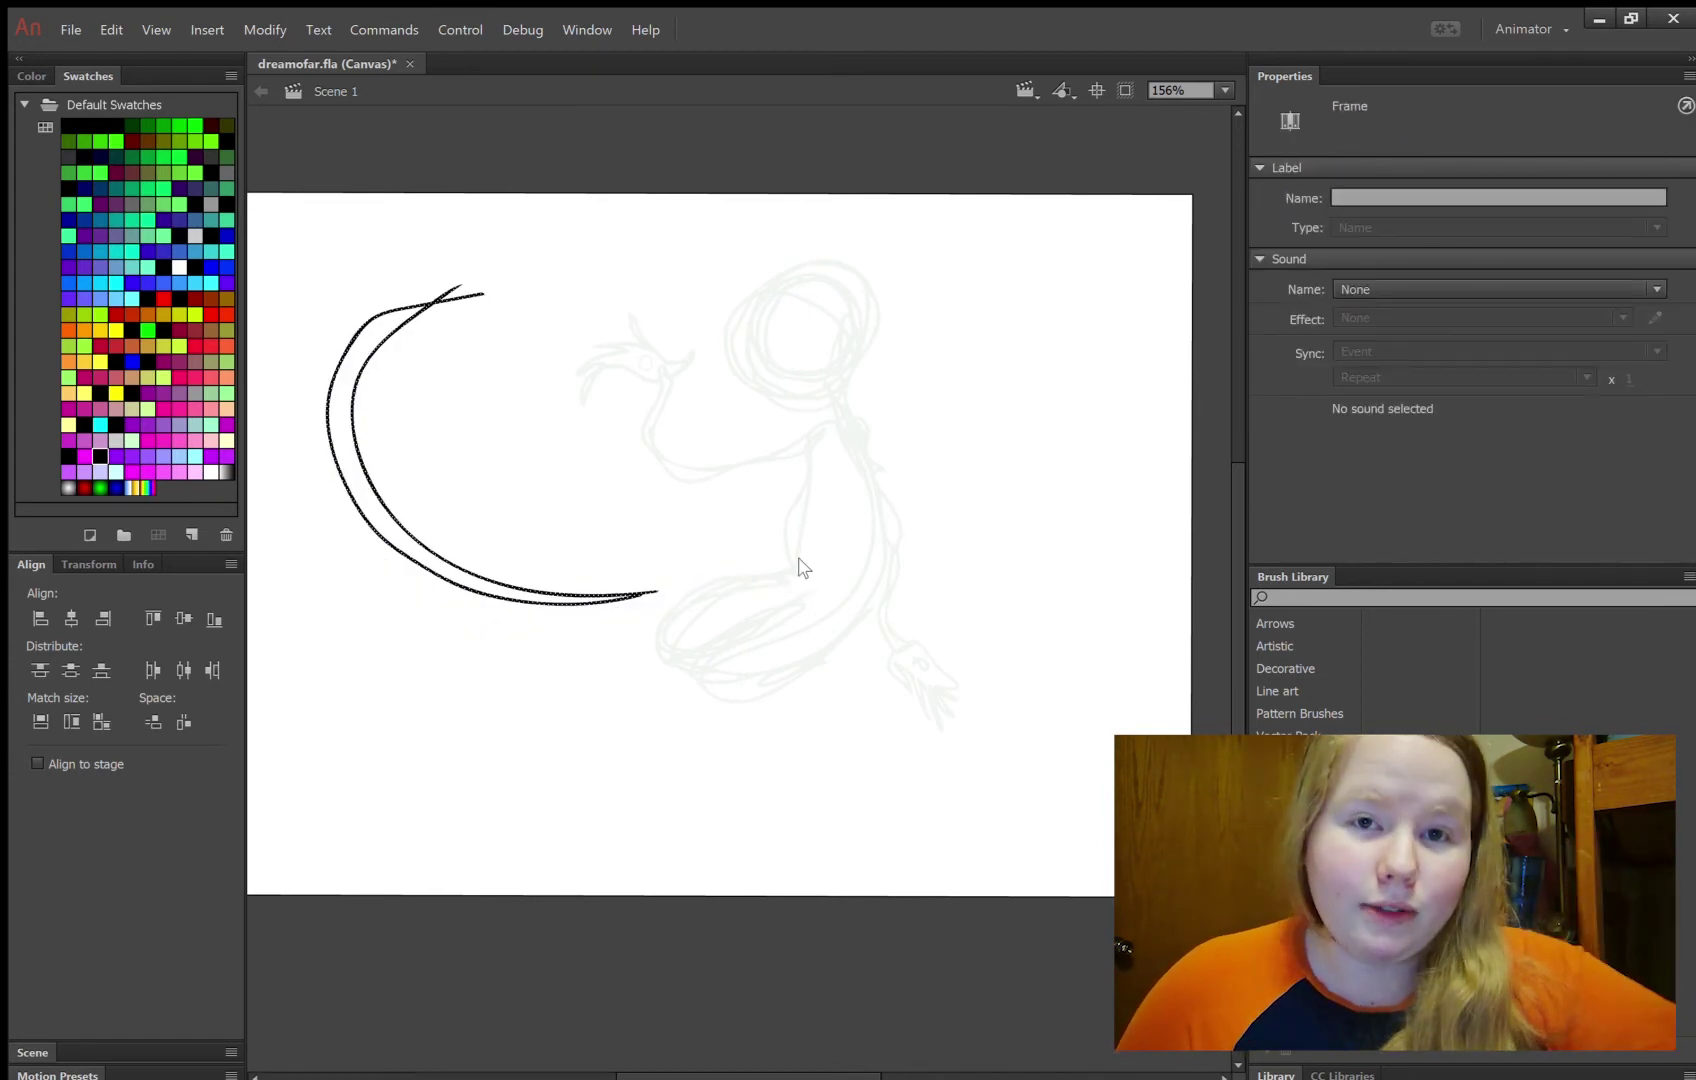
Add a curve beside the first and one over the onion-skin outline on further keyframes
drag(623, 259, 530, 590)
key(F6)
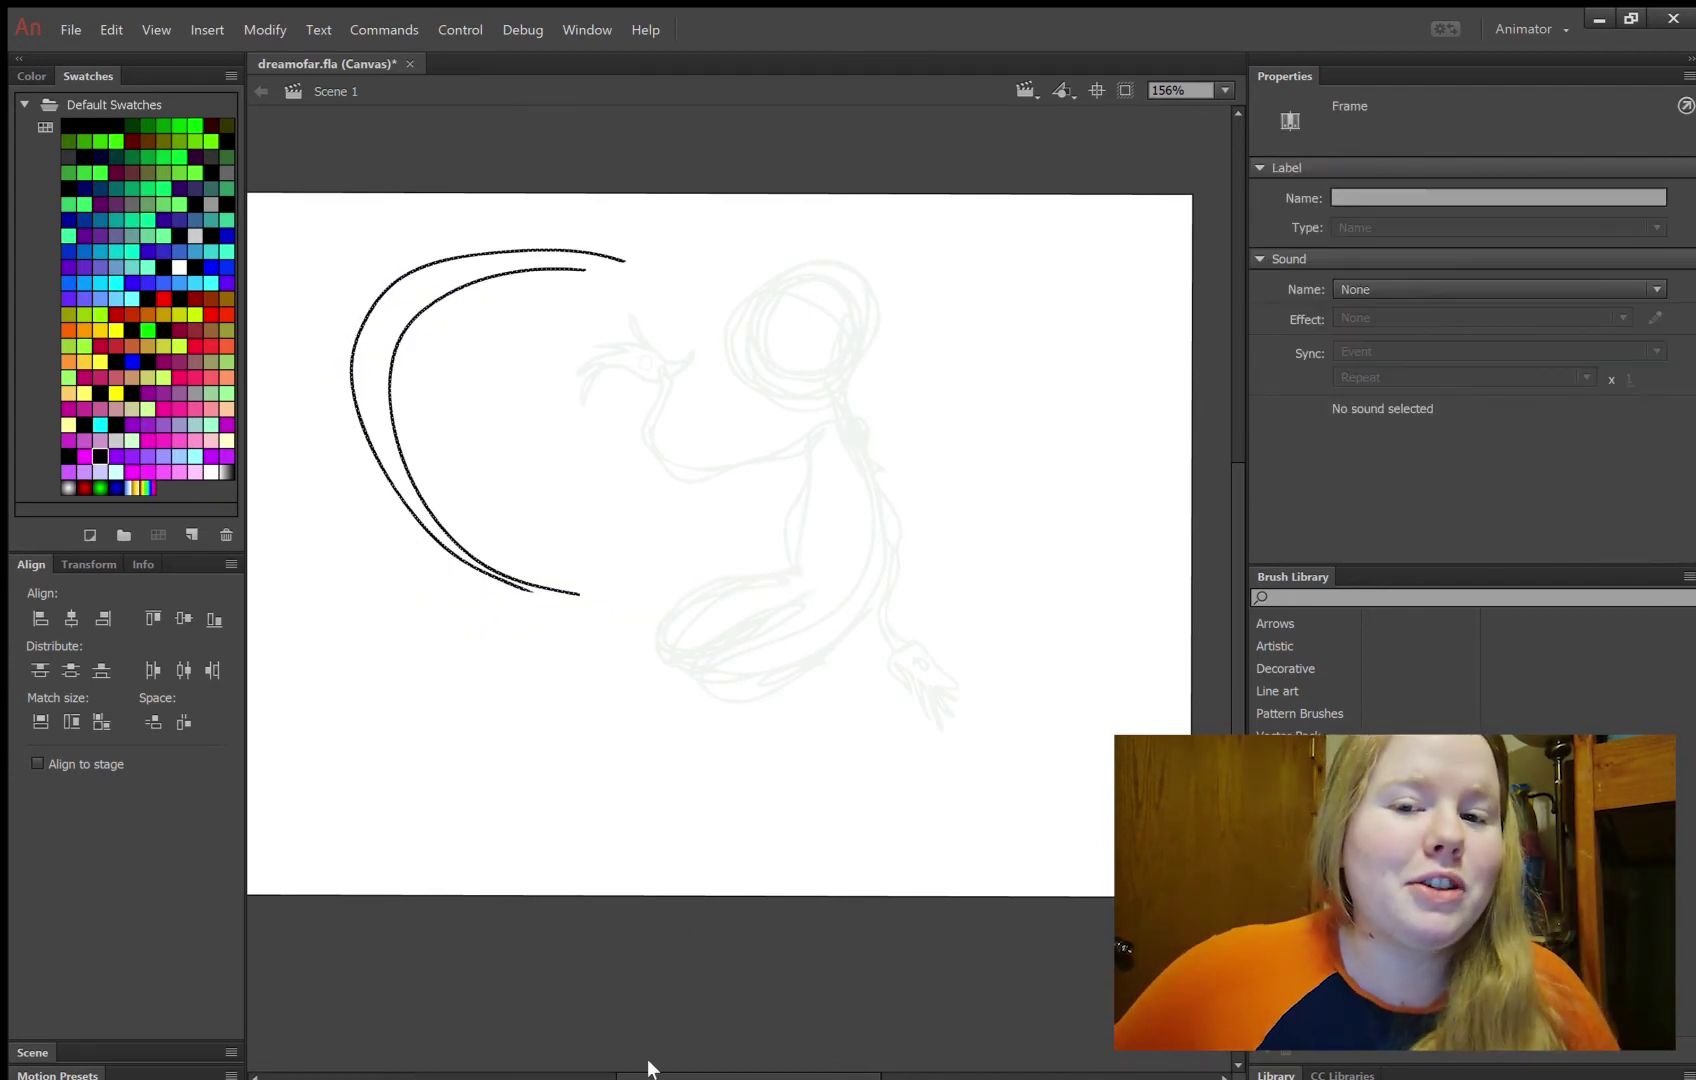
drag(680, 287, 466, 561)
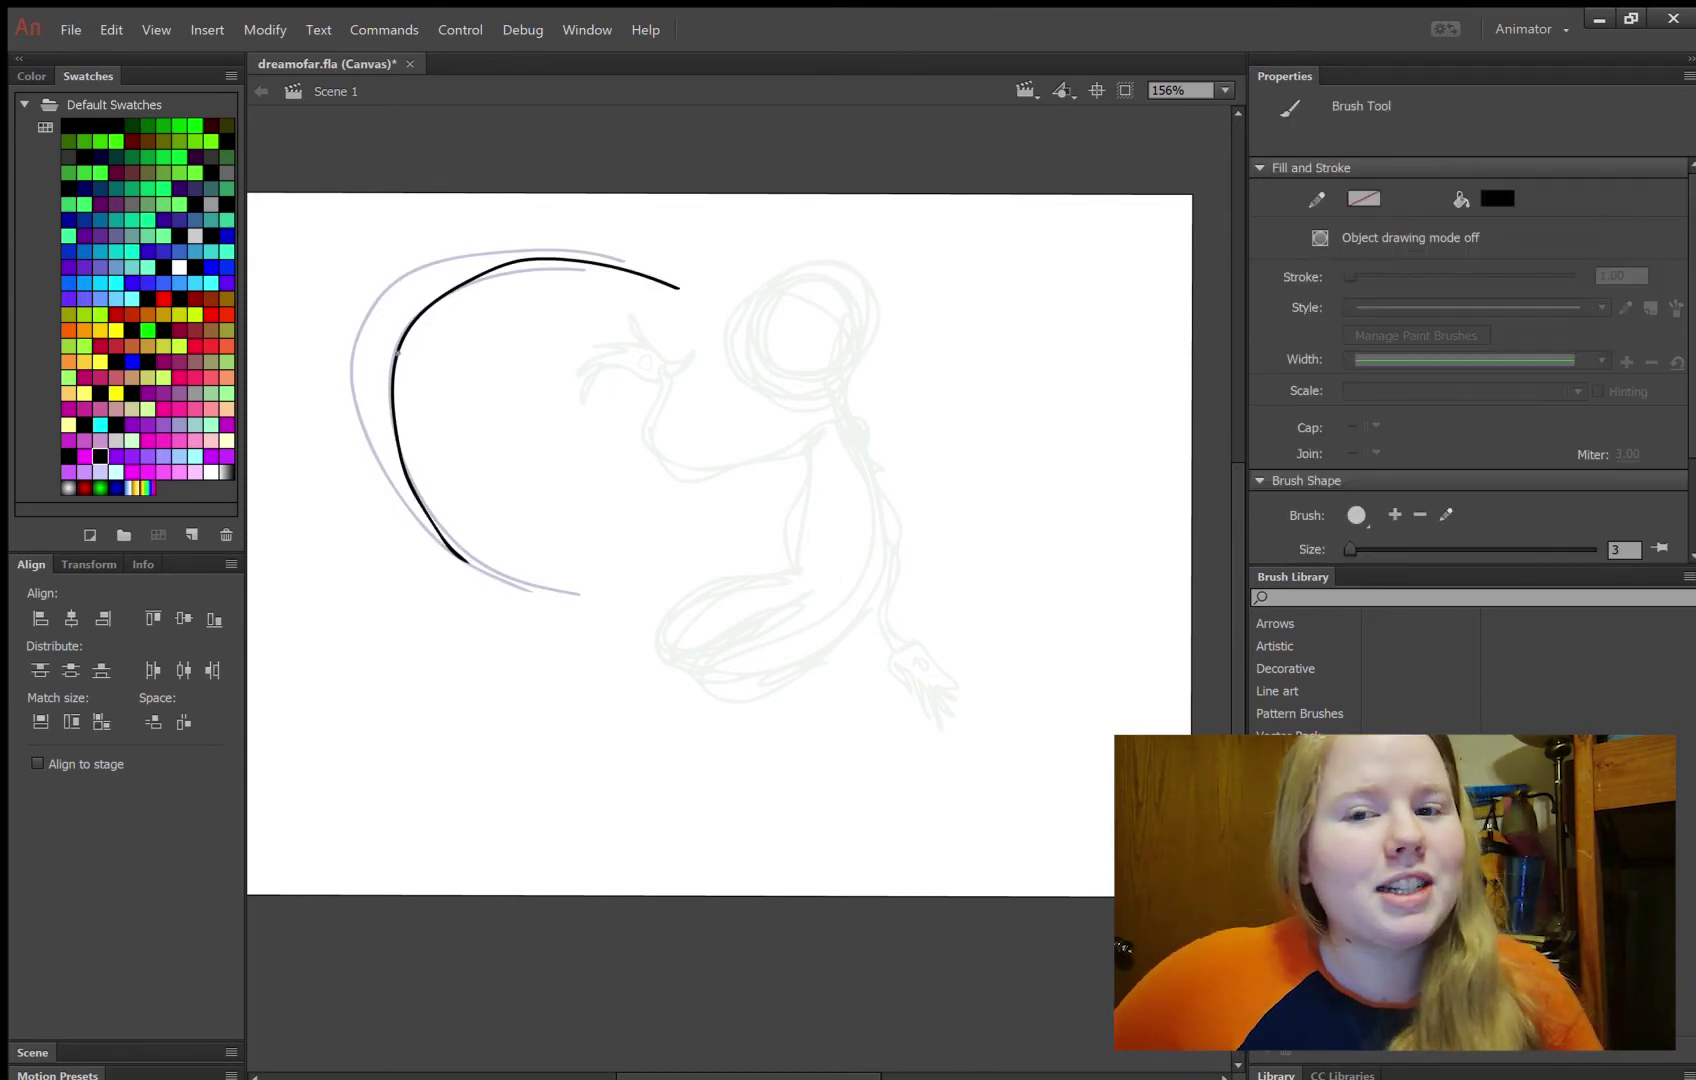
key(F6)
Draw the arching curve toward the head and the curve wrapping around the head
drag(398, 450, 632, 240)
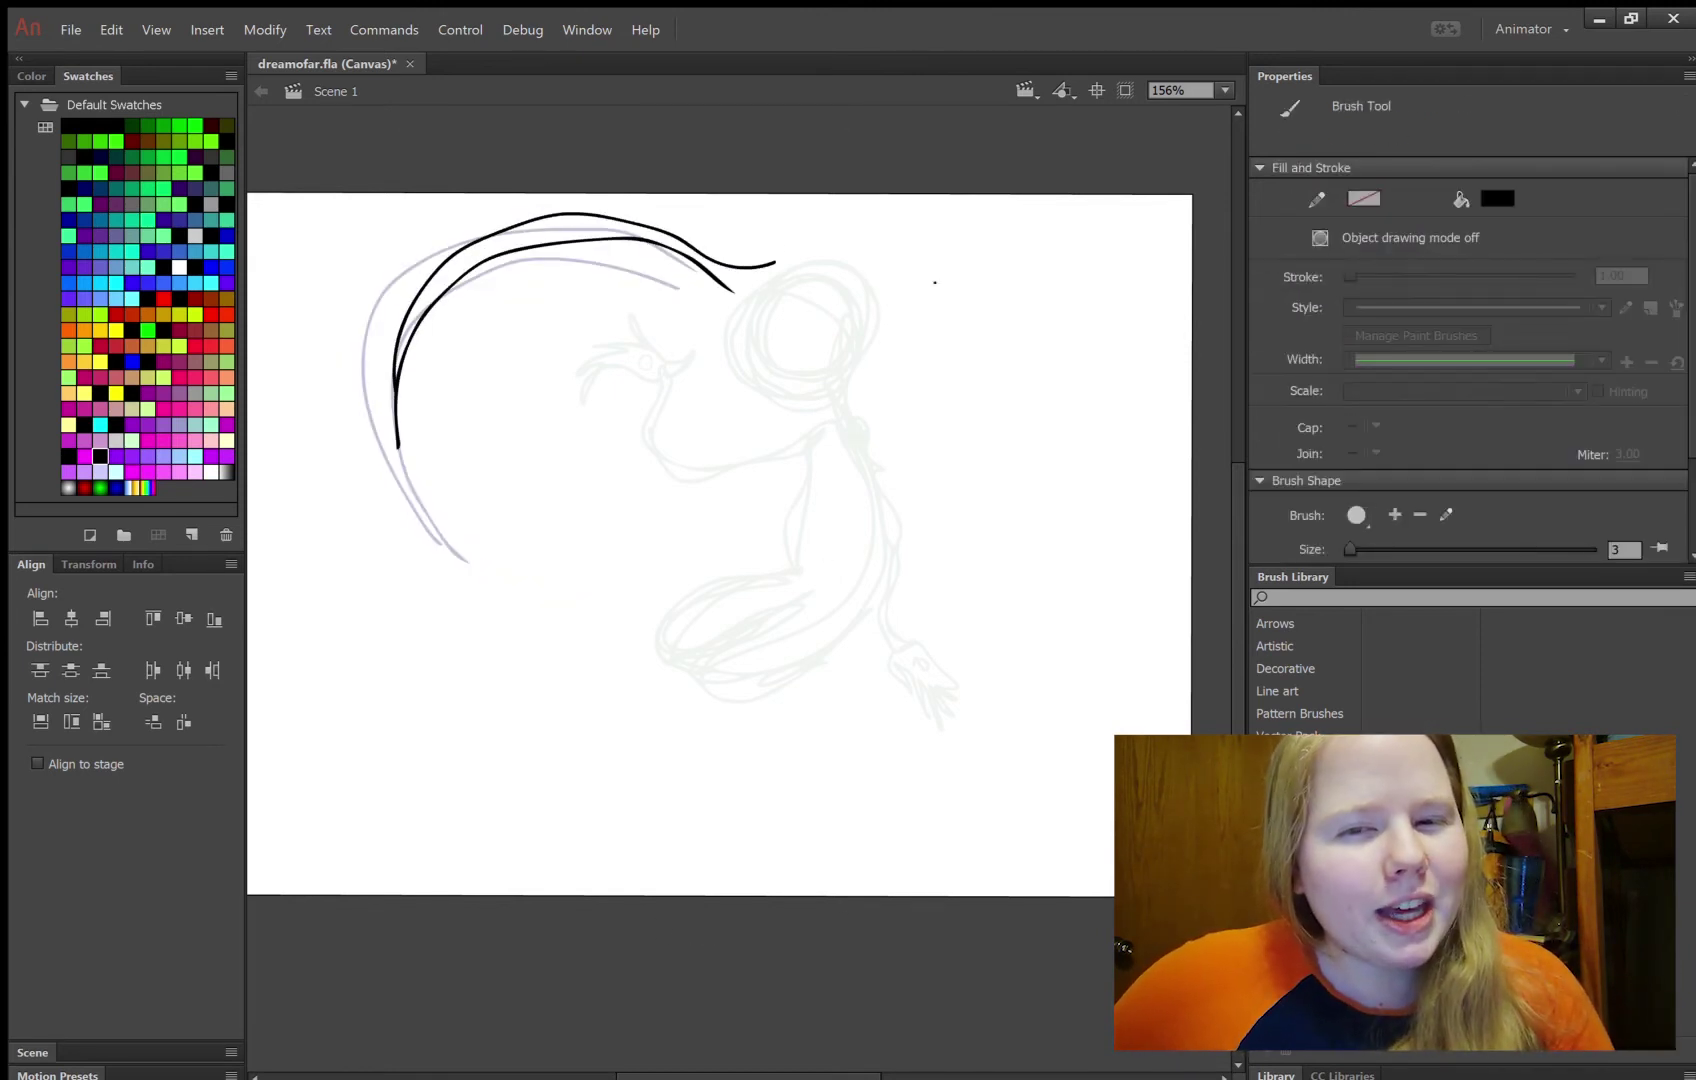
key(F6)
mouse_move(788, 265)
mouse_down()
mouse_move(768, 390)
mouse_move(872, 466)
mouse_up()
key(F6)
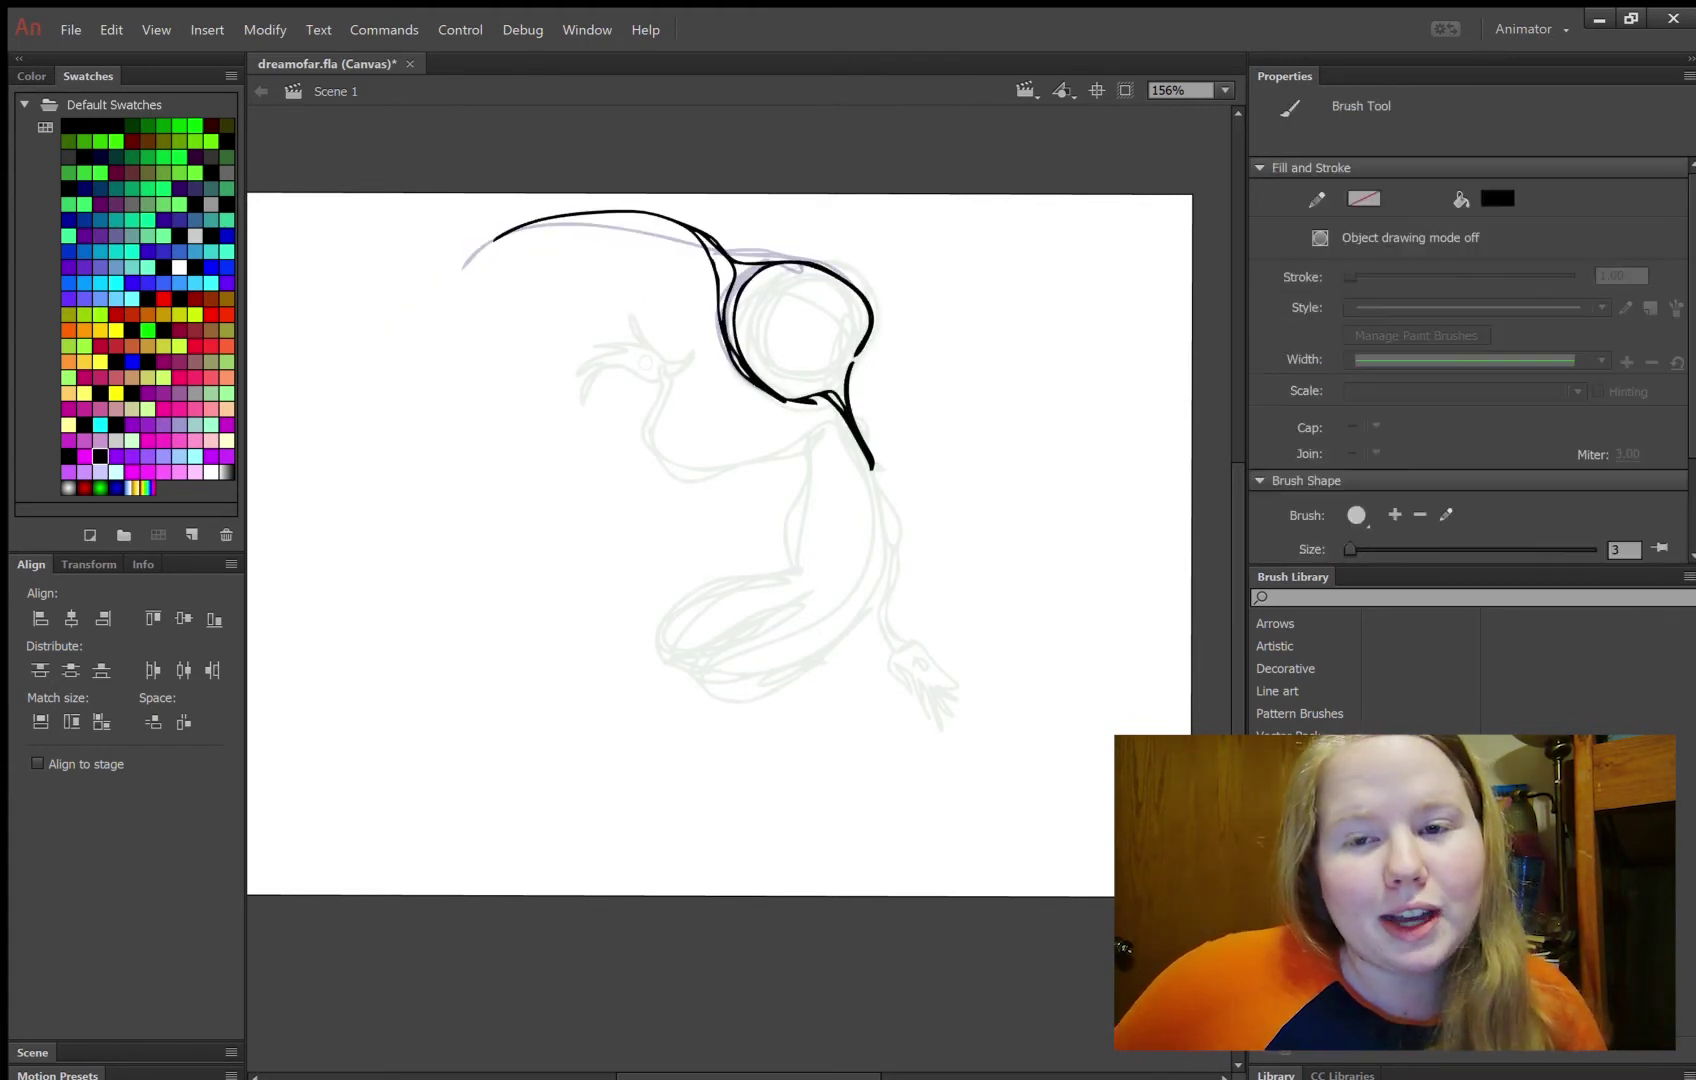
key(F6)
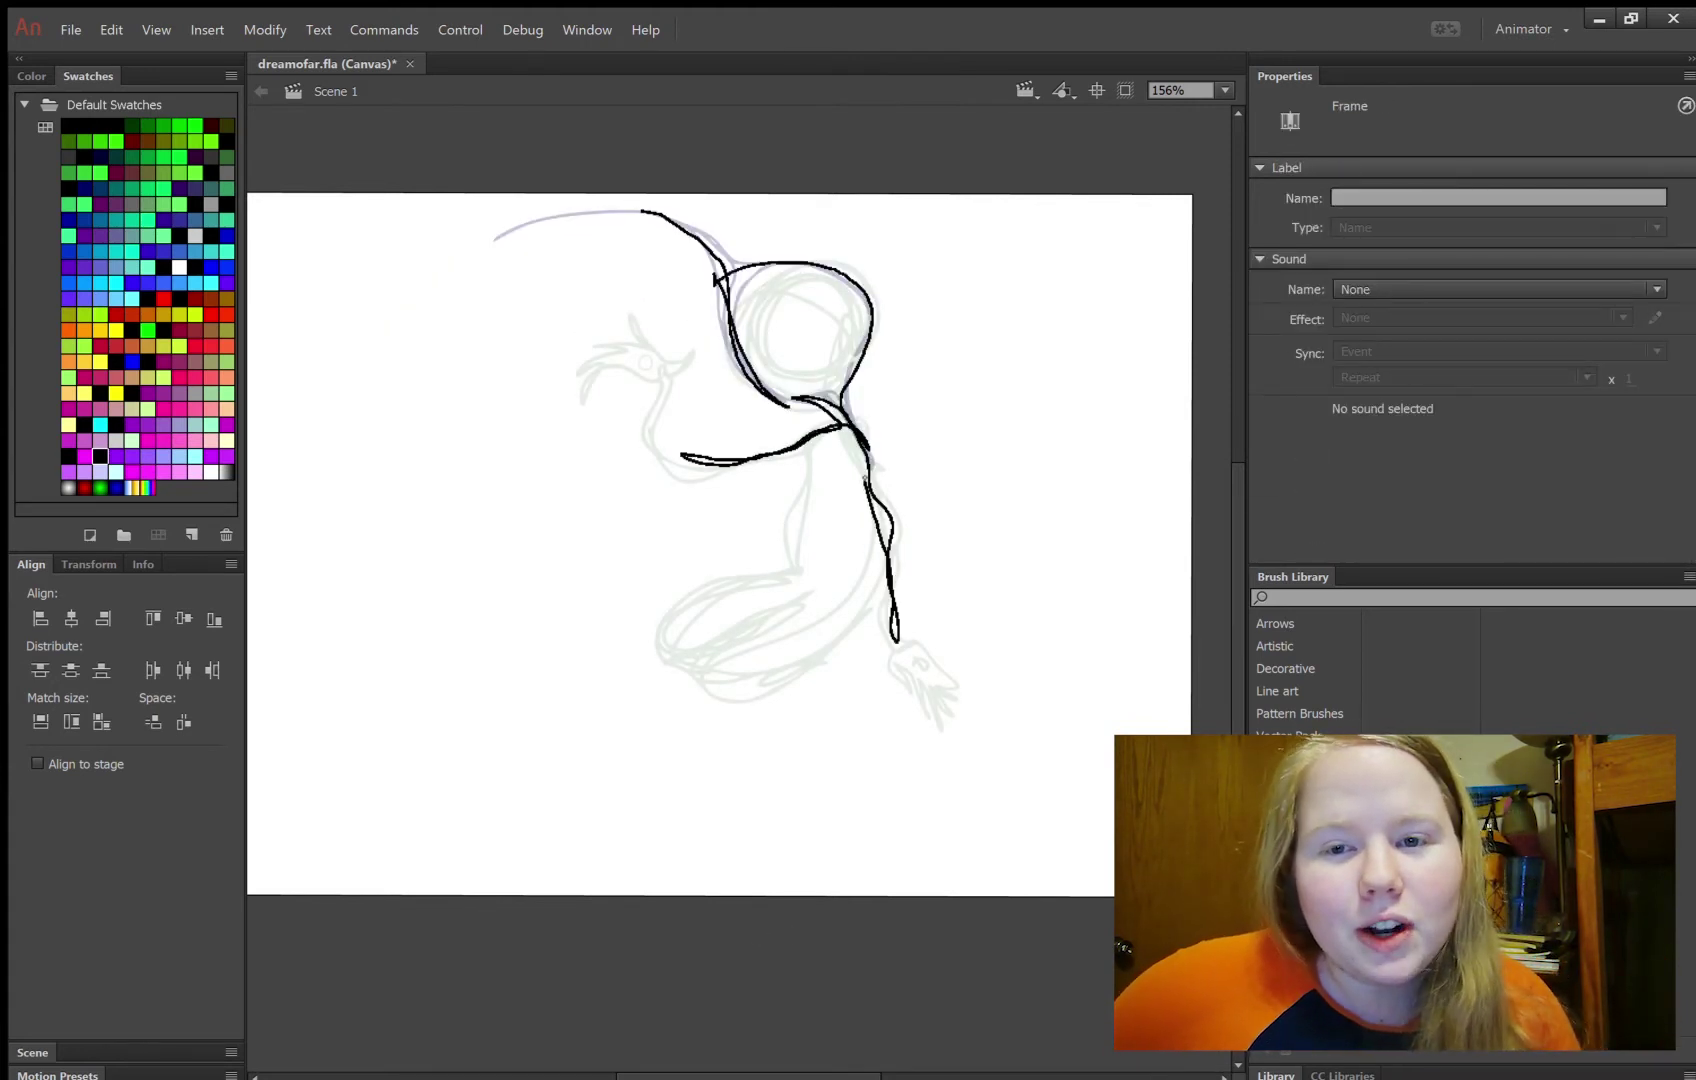
Draw the neck line down toward the foot, loop the head again, and preview playback
drag(840, 426, 795, 569)
key(F6)
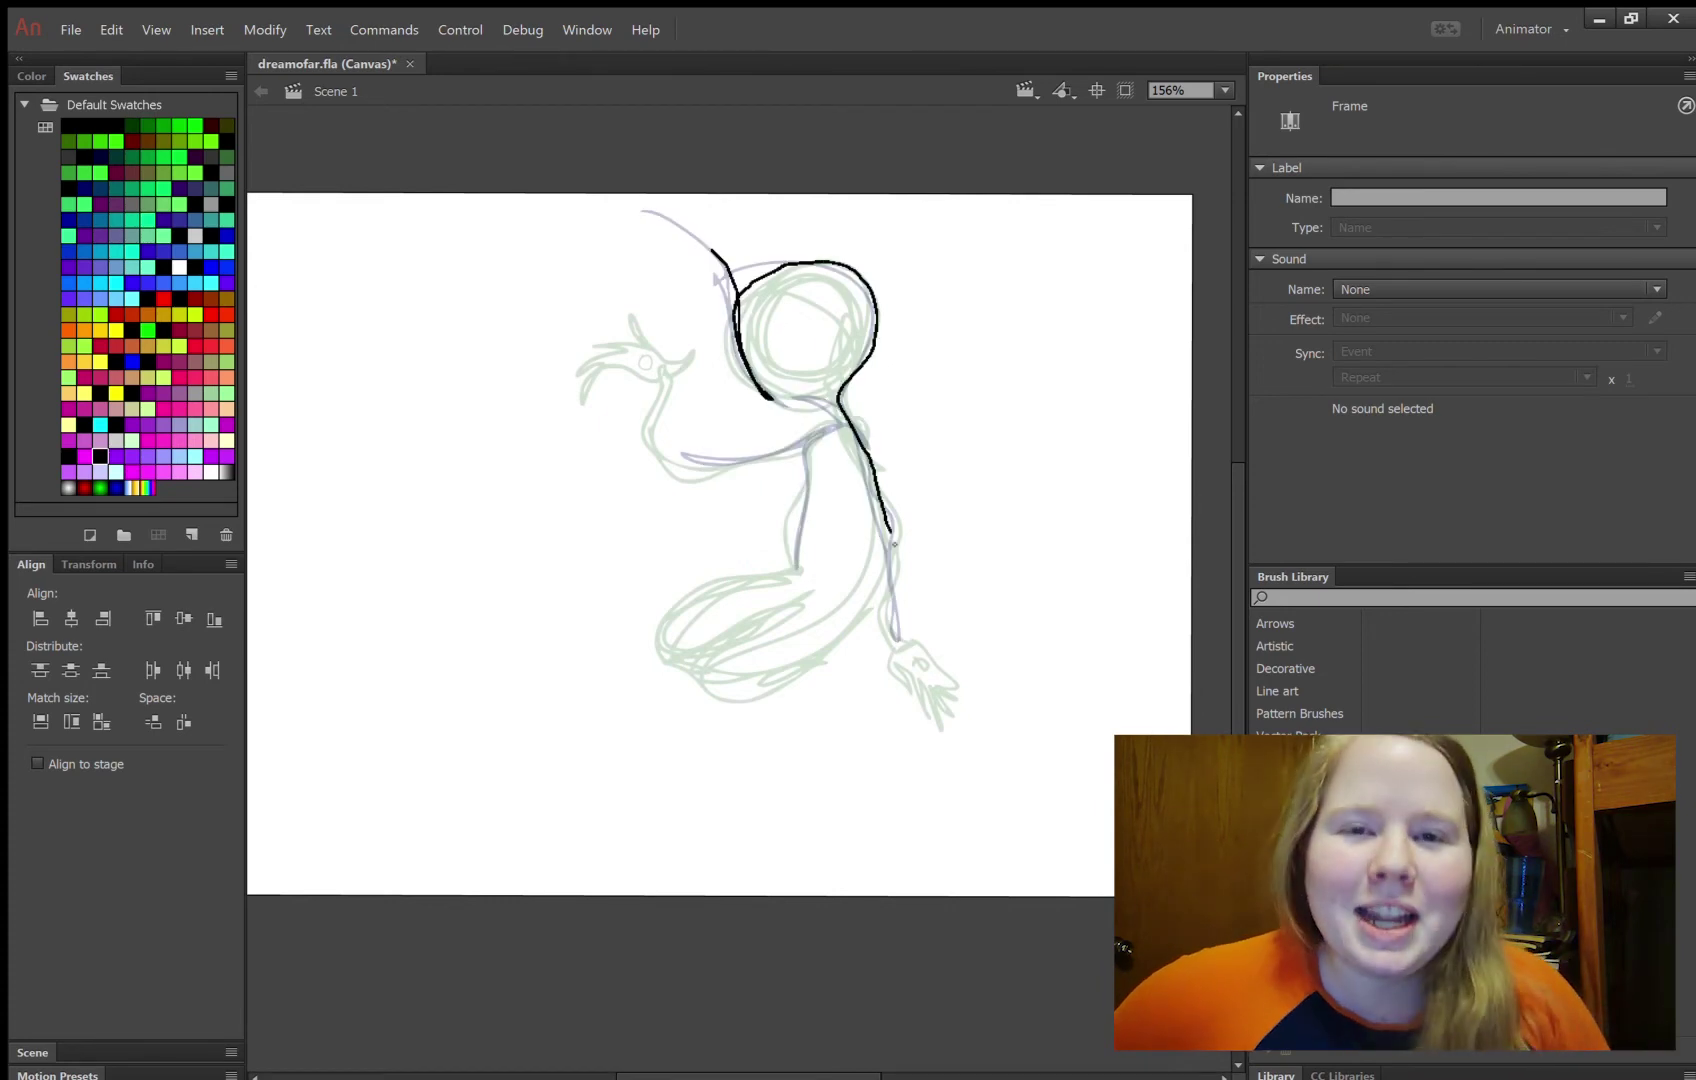
key(Return)
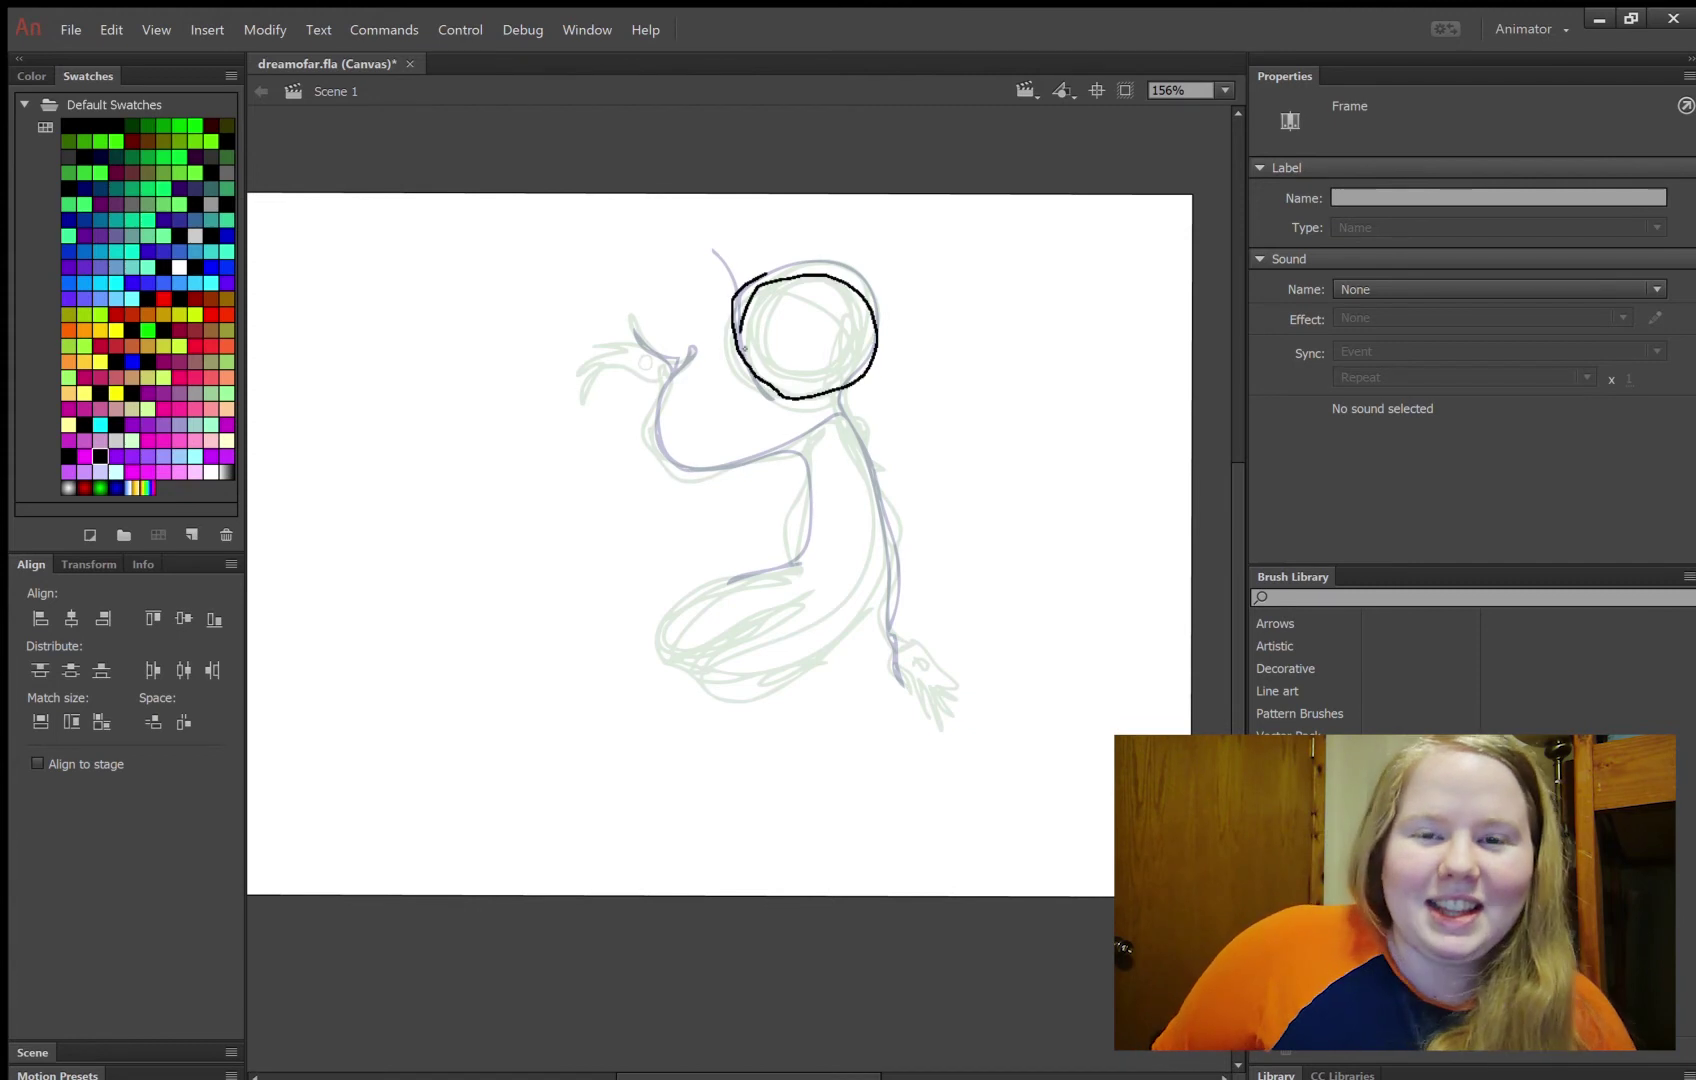
drag(795, 271, 835, 406)
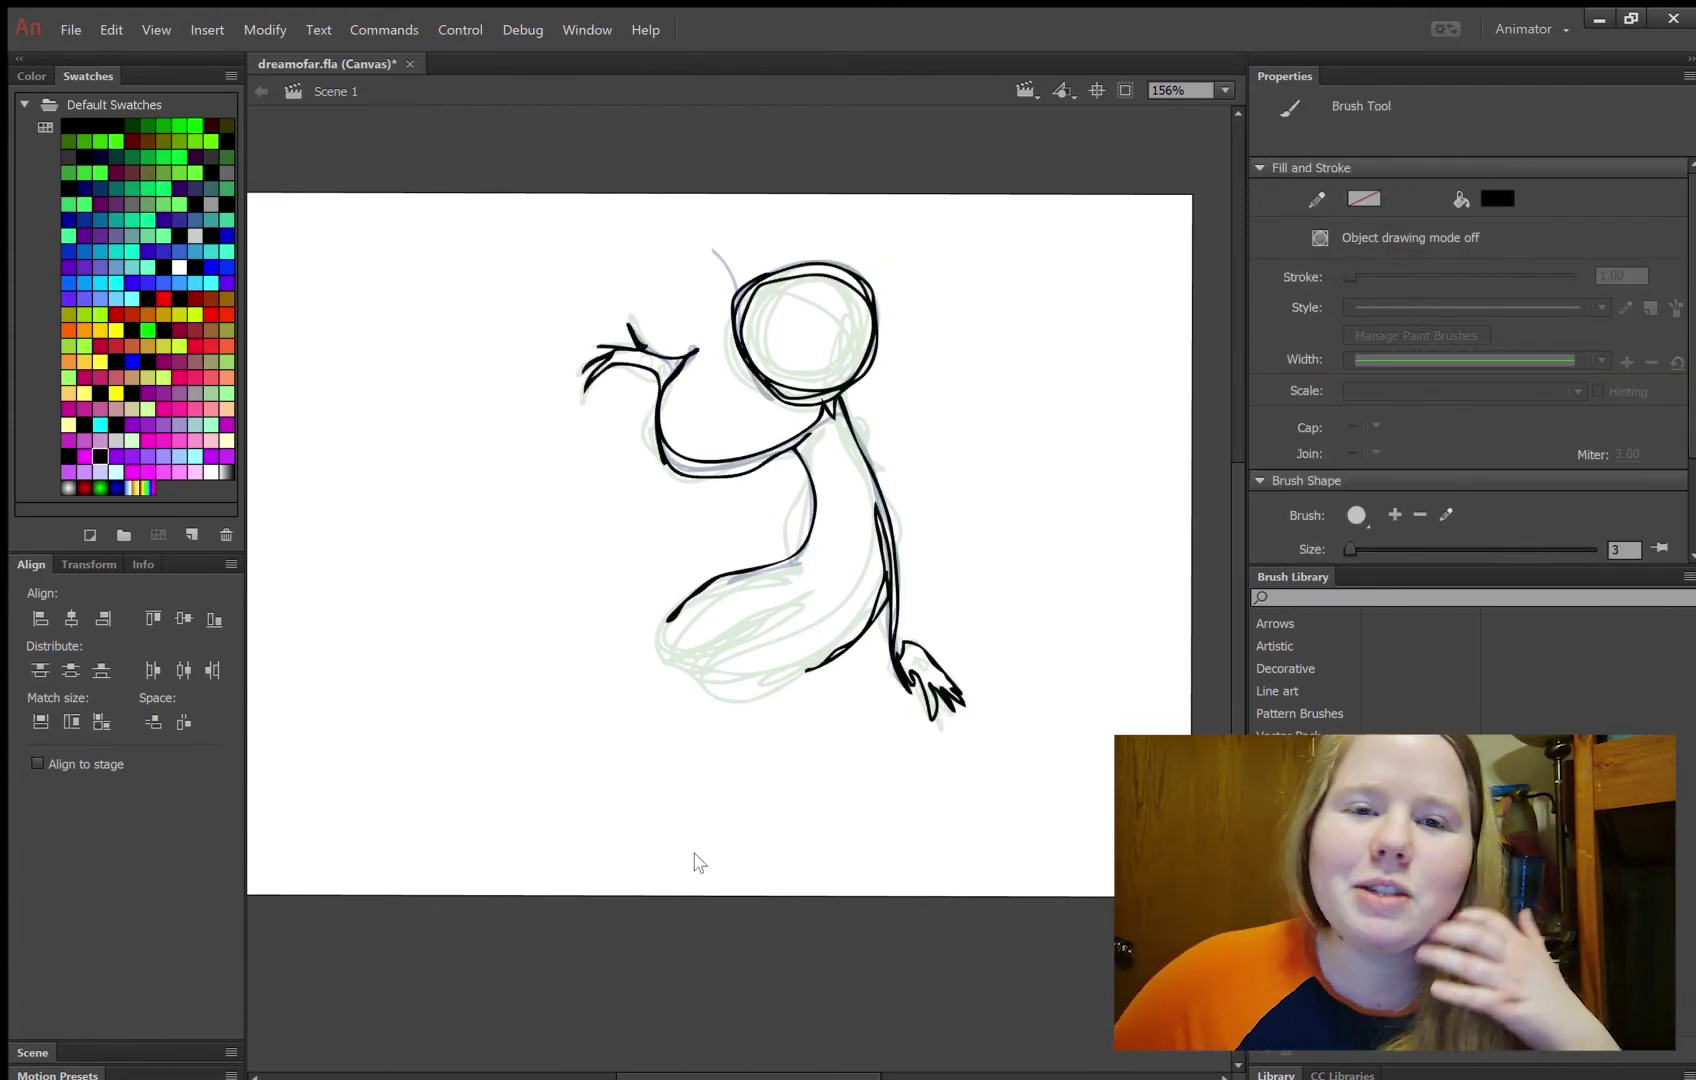
key(Return)
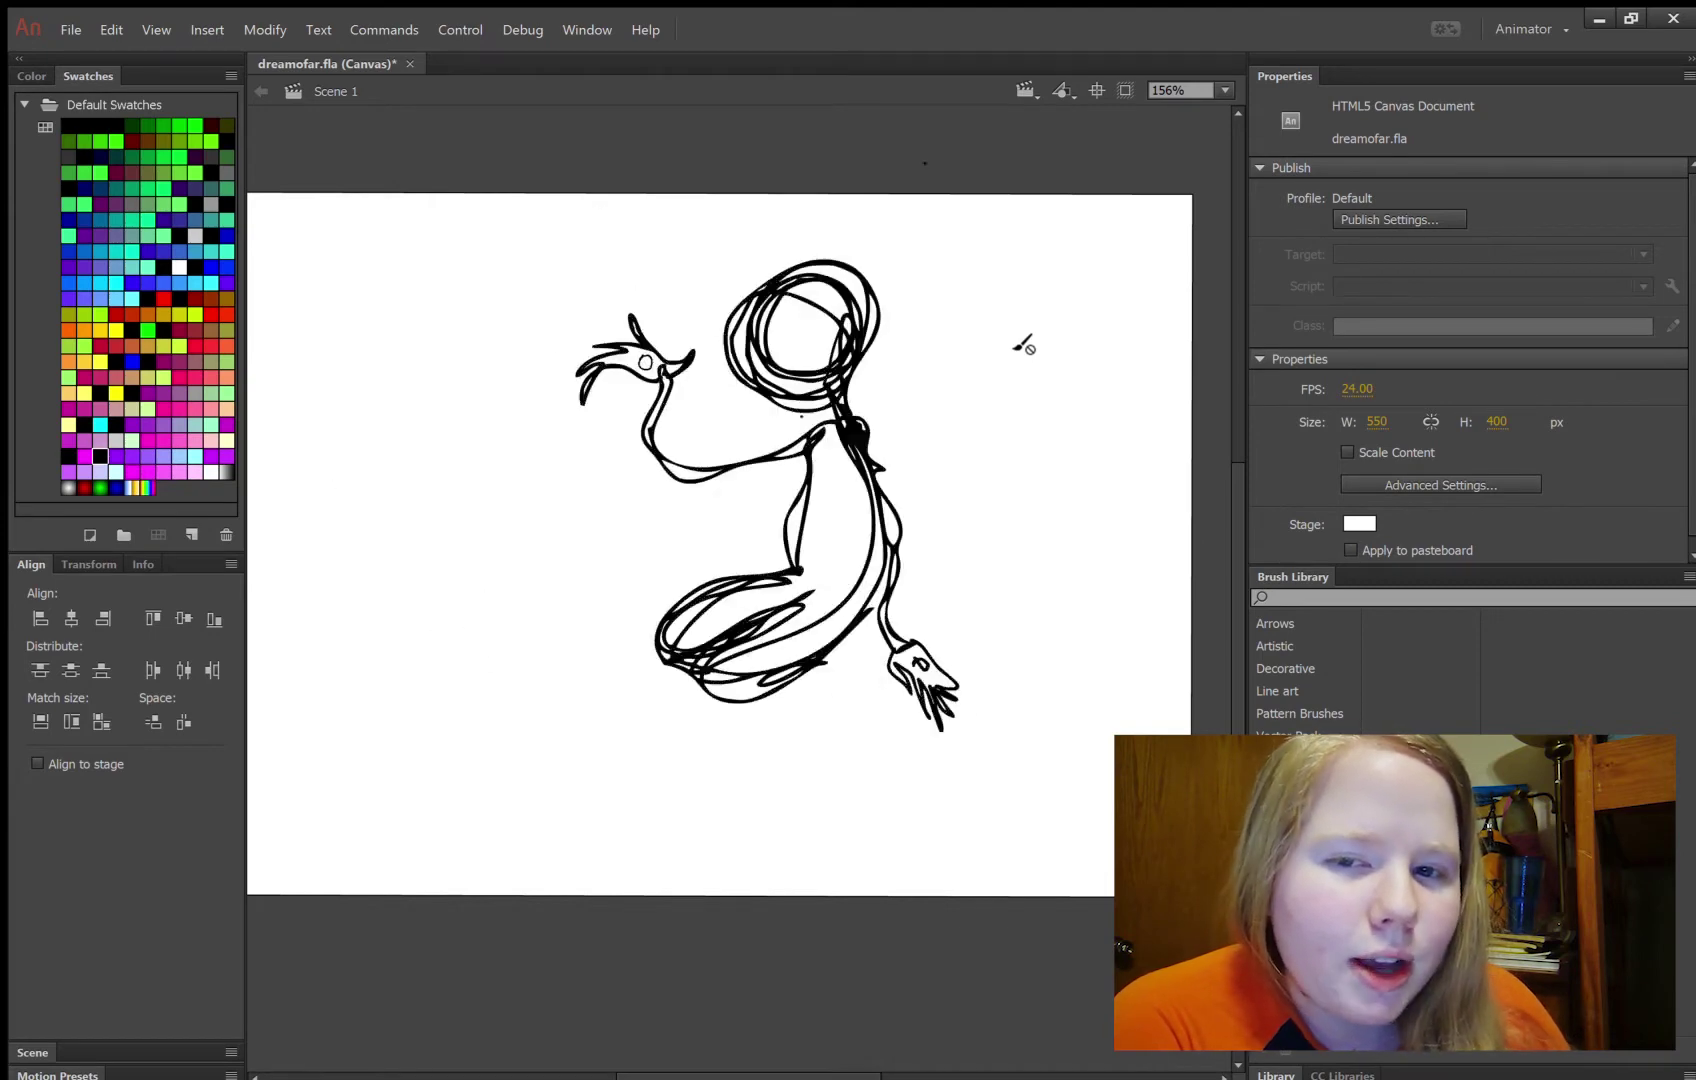
Stop playback, select all strokes on the frame, and step back through earlier frames
key(Return)
key(Return)
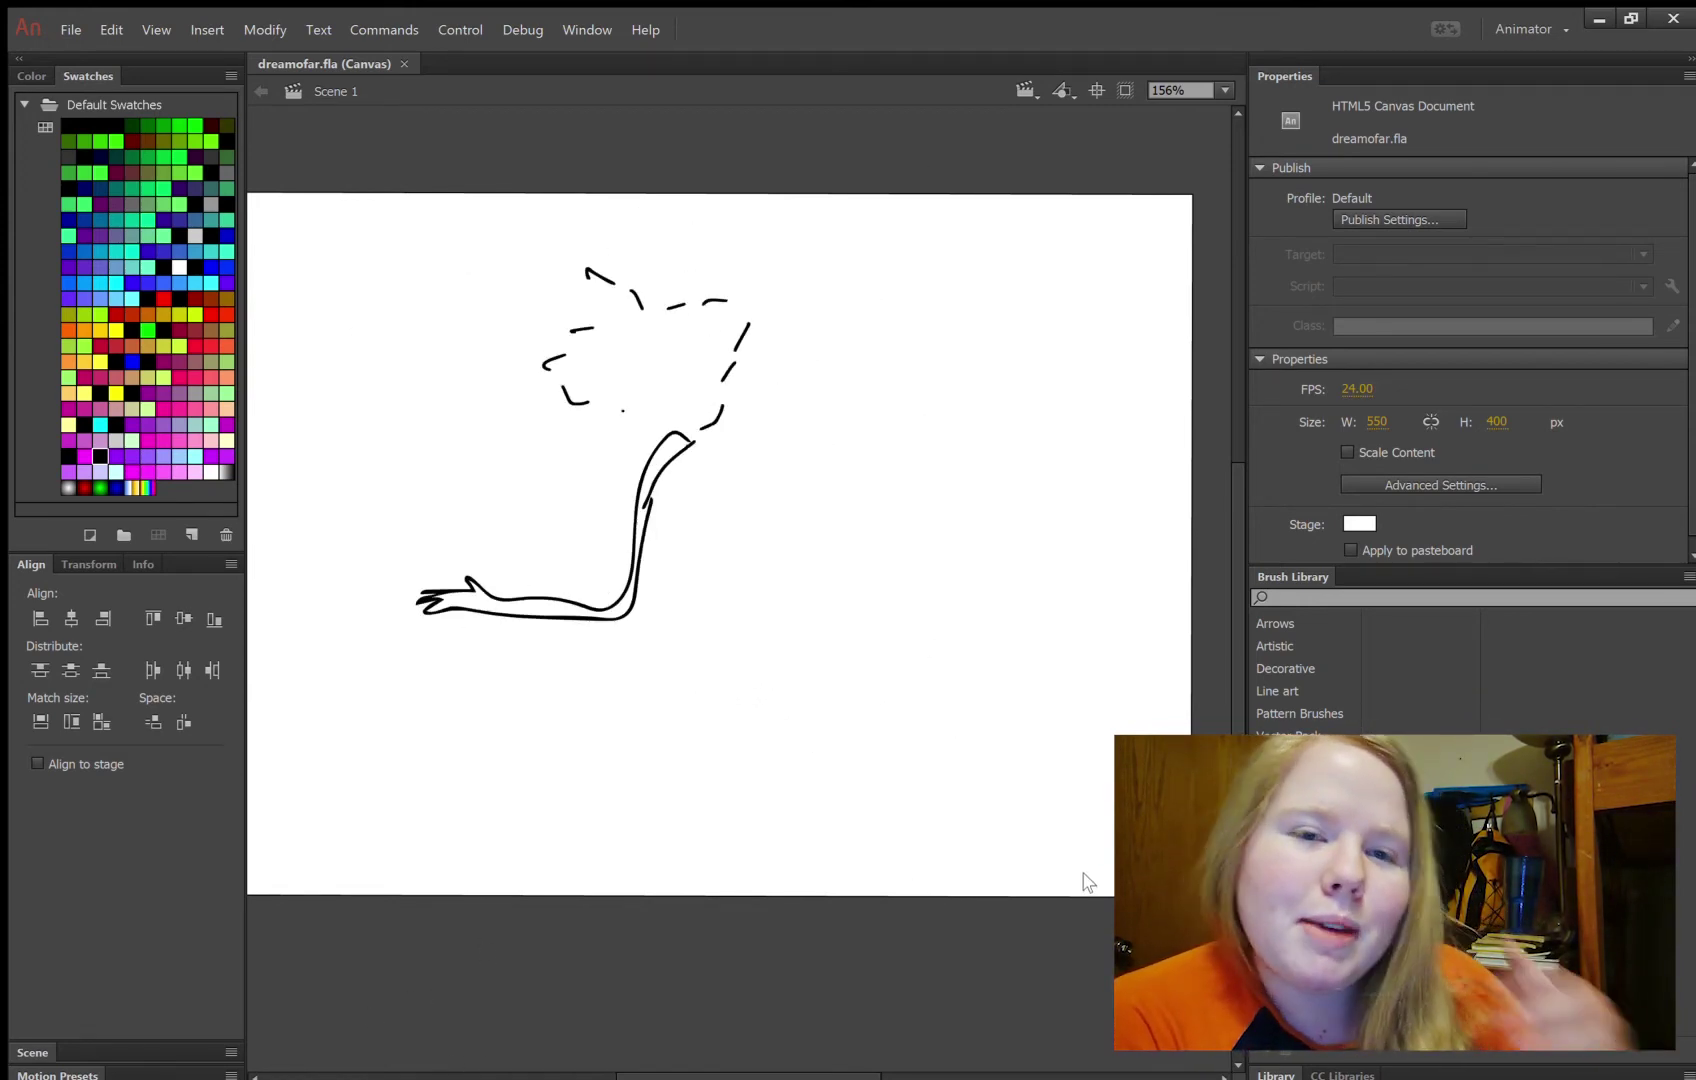
key(ctrl+a)
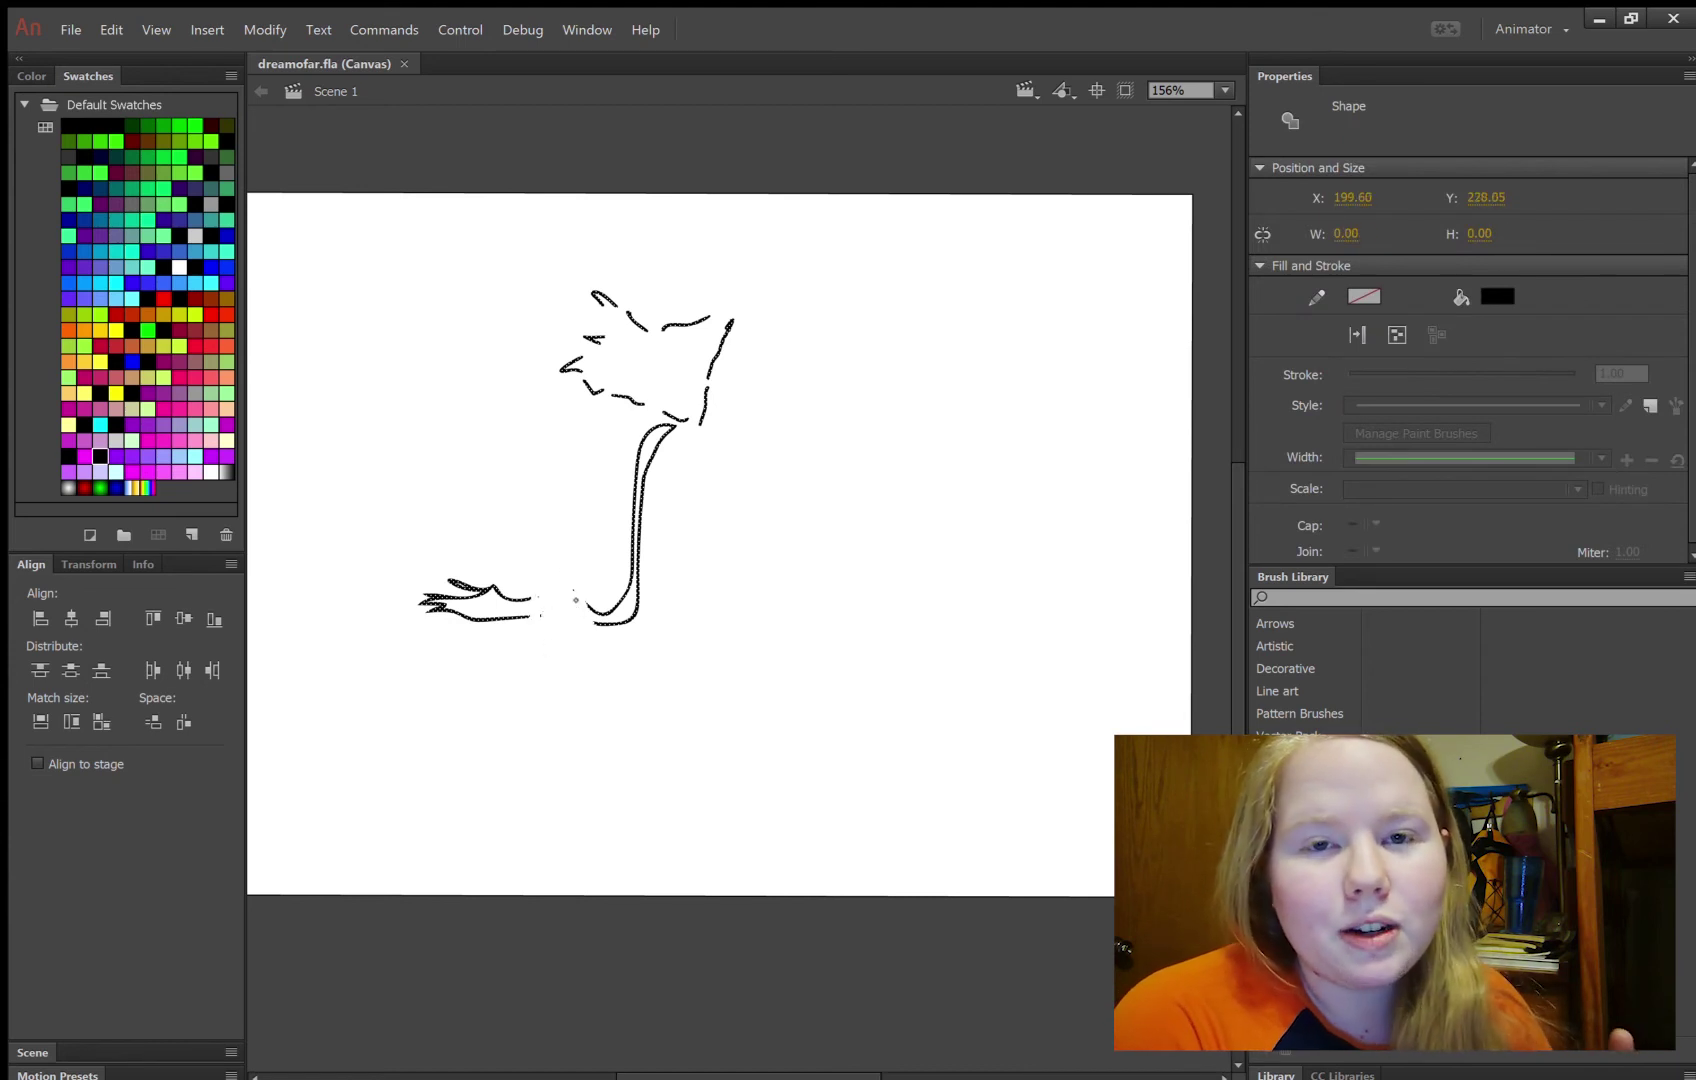
key(ctrl+shift+a)
key(b)
key(v)
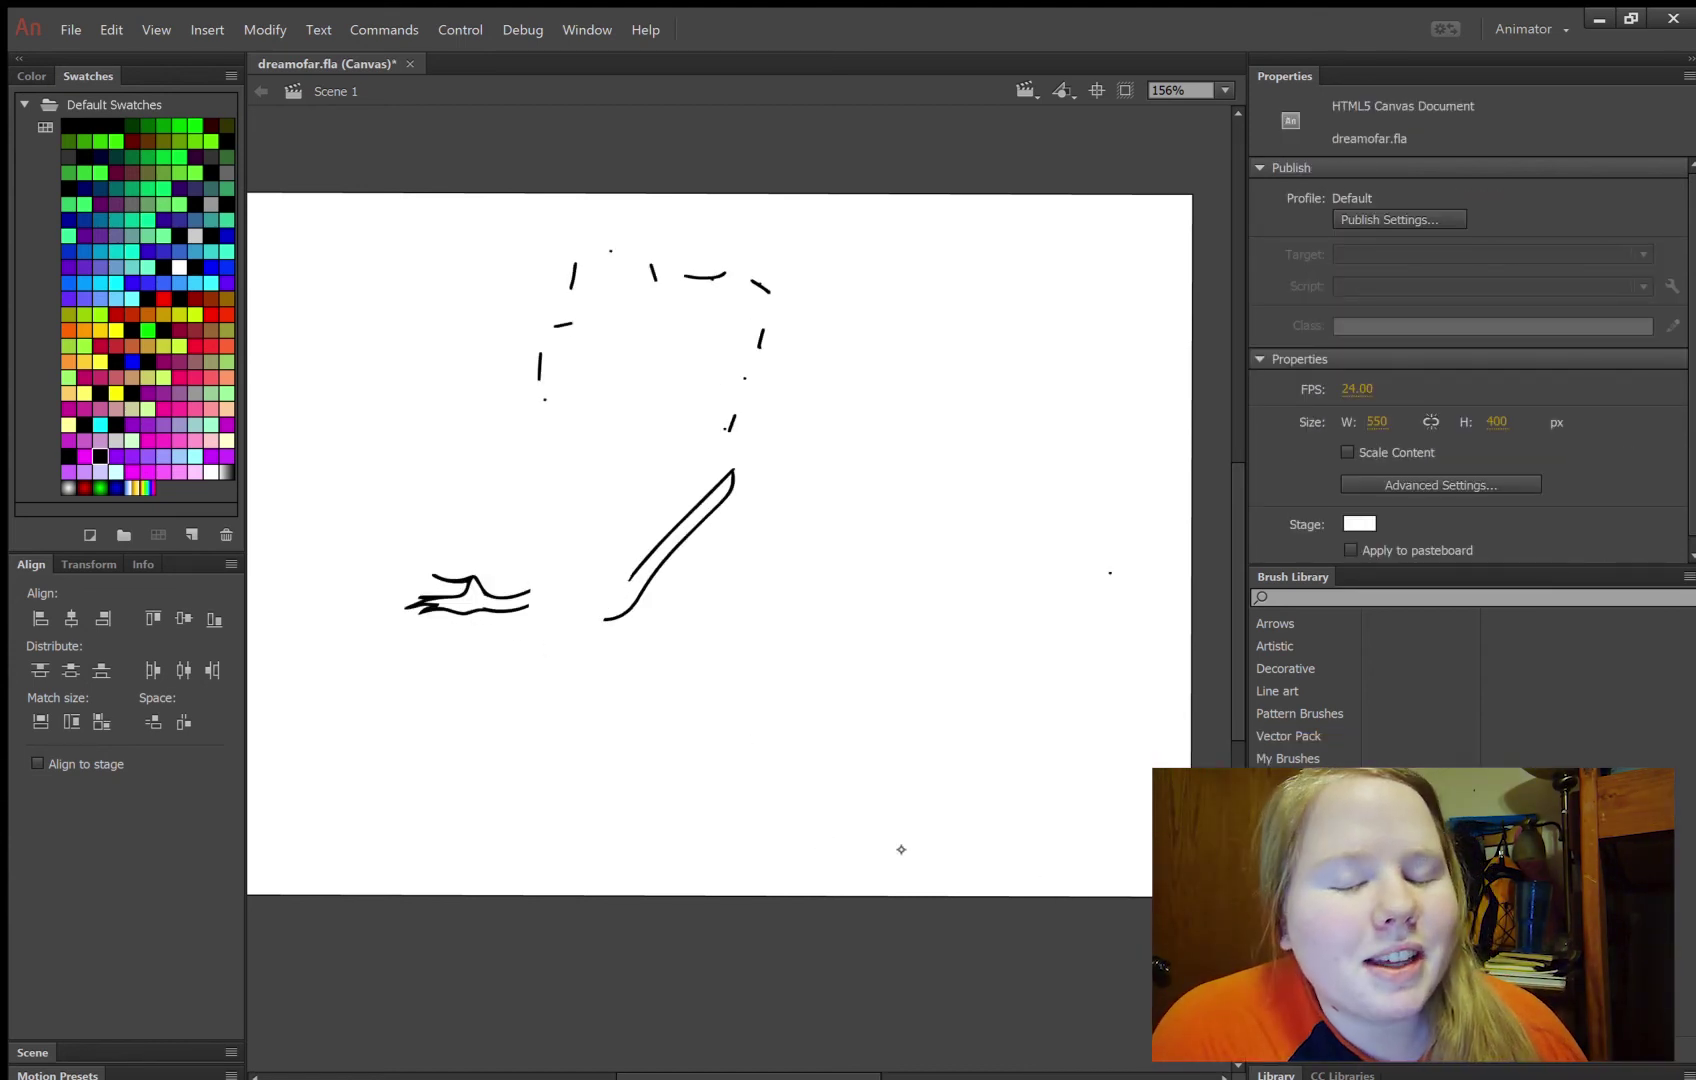
Brush a short stroke joining the foot to the leg line
key(b)
drag(527, 588, 625, 590)
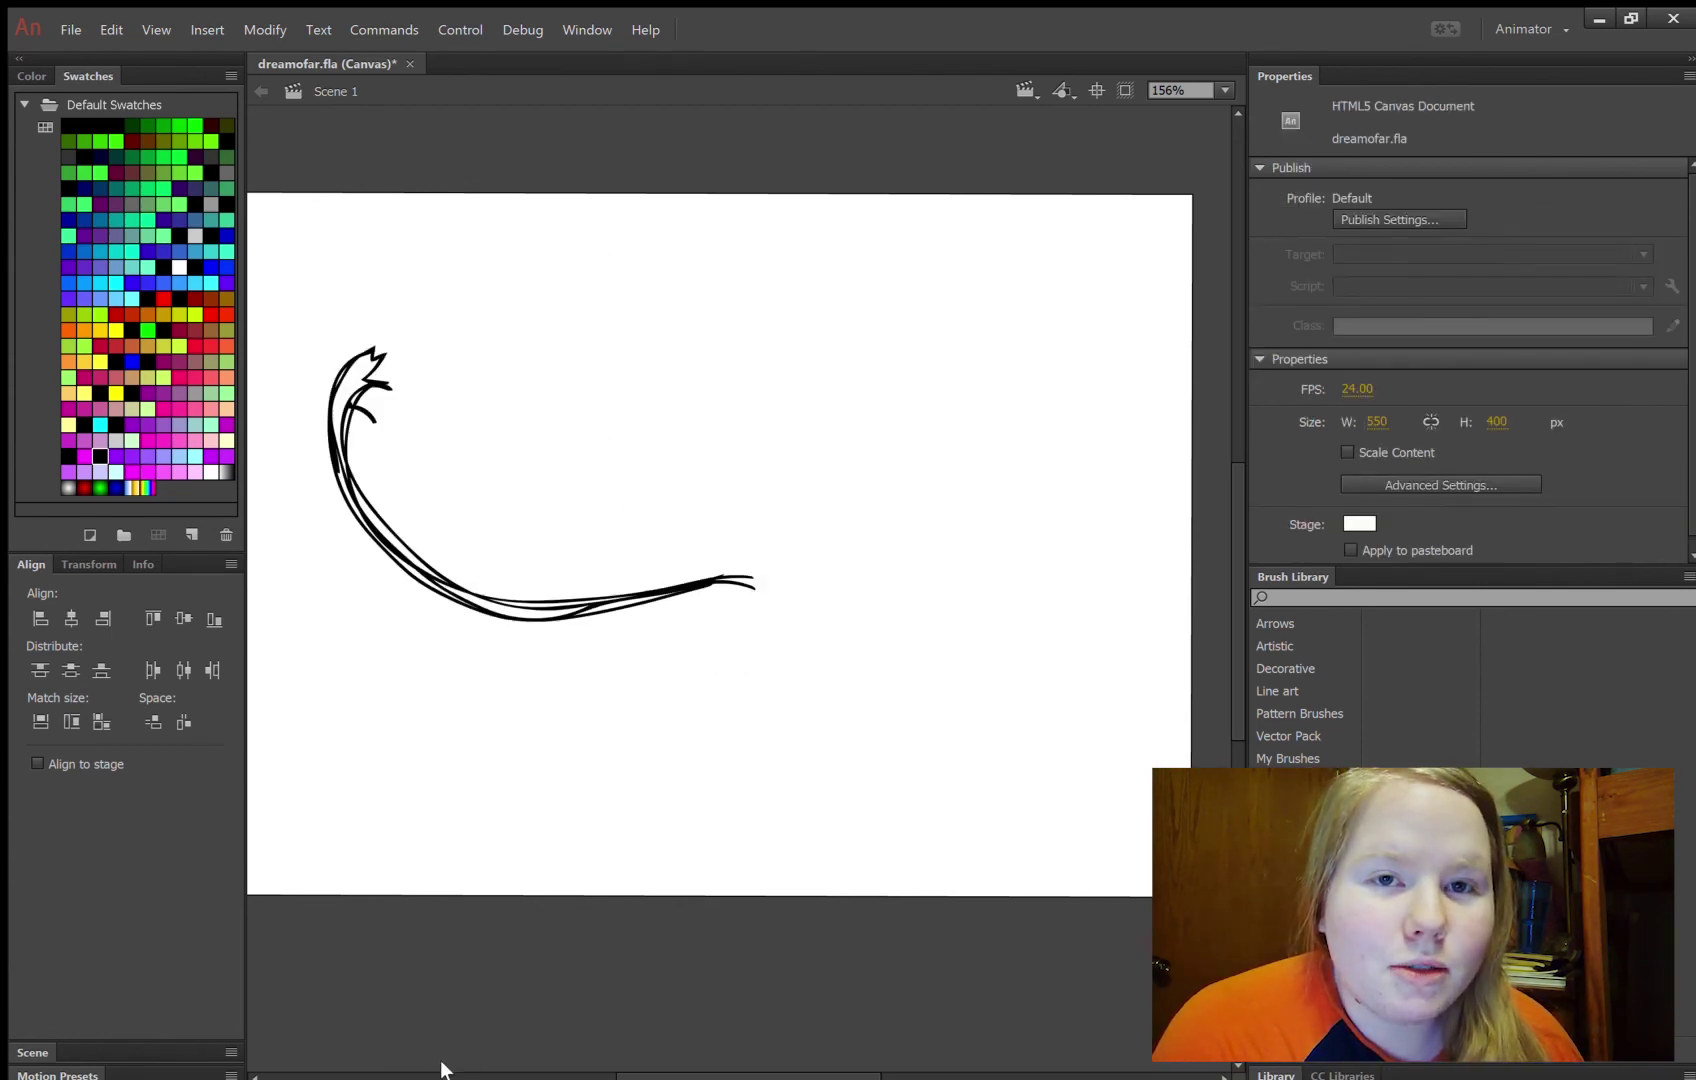